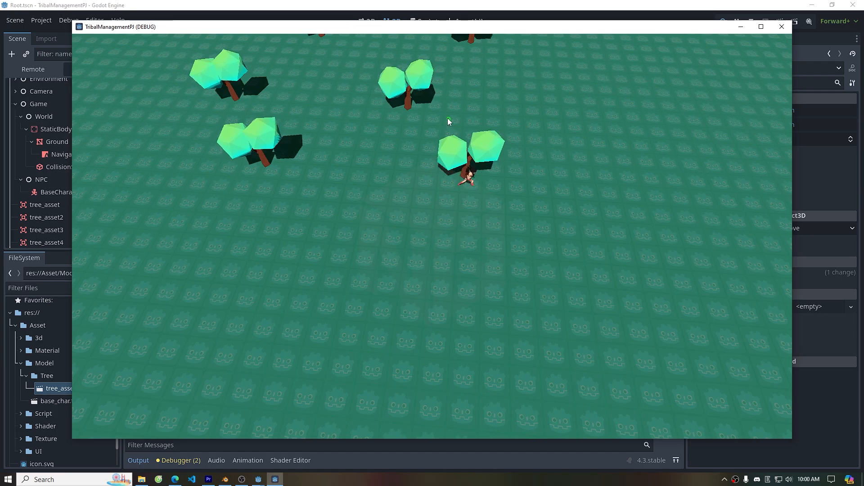
# Send the character to several spots in the running game to test click-to-move
pyautogui.press('a')
pyautogui.rightClick(362, 130)
pyautogui.rightClick(345, 130)
pyautogui.rightClick(345, 135)
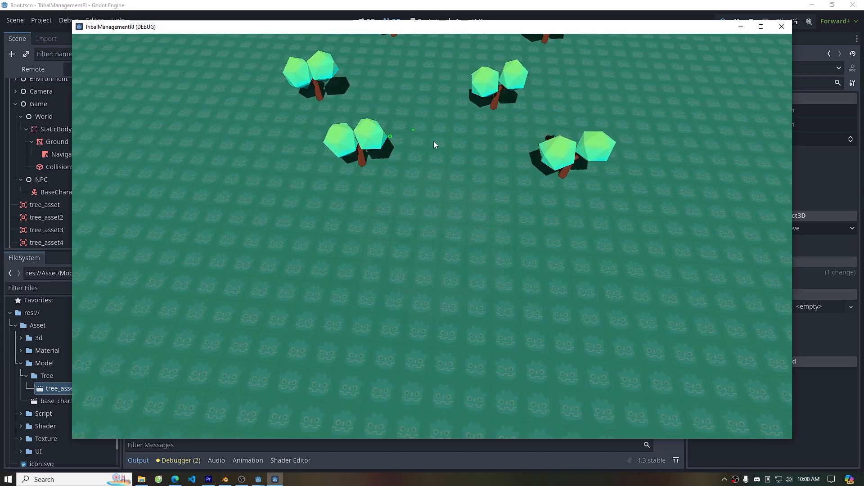
pyautogui.moveTo(433, 145); pyautogui.dragTo(446, 182, button='middle')
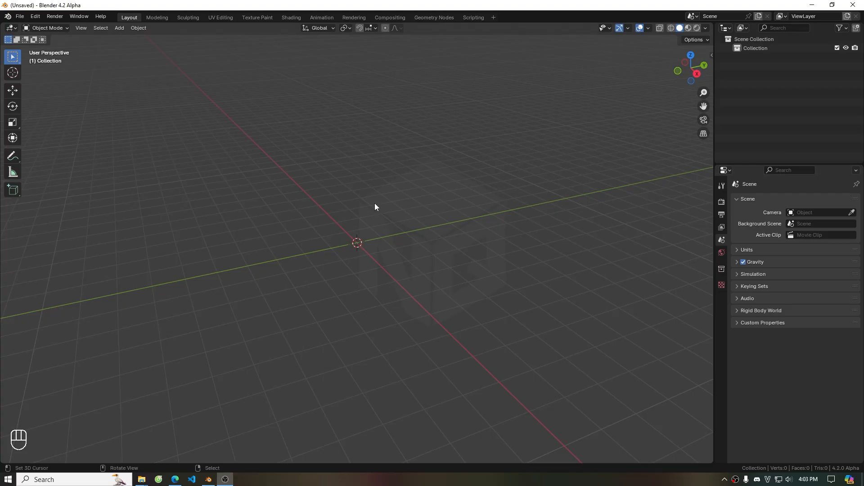
# Add a mesh circle and set its vertex count to 4
pyautogui.hotkey('shift', 'a')
pyautogui.click(418, 215)
pyautogui.click(41, 455)
pyautogui.click(124, 358)
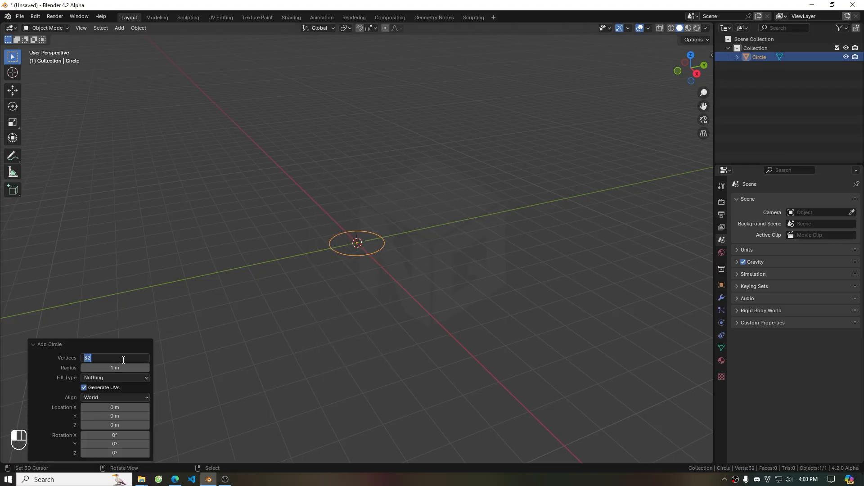
pyautogui.rightClick(475, 280)
# In edit mode, extrude the circle straight up about 5.1 m along Z
pyautogui.press('Tab')
pyautogui.press('e')
pyautogui.press('z')
pyautogui.click(486, 203)
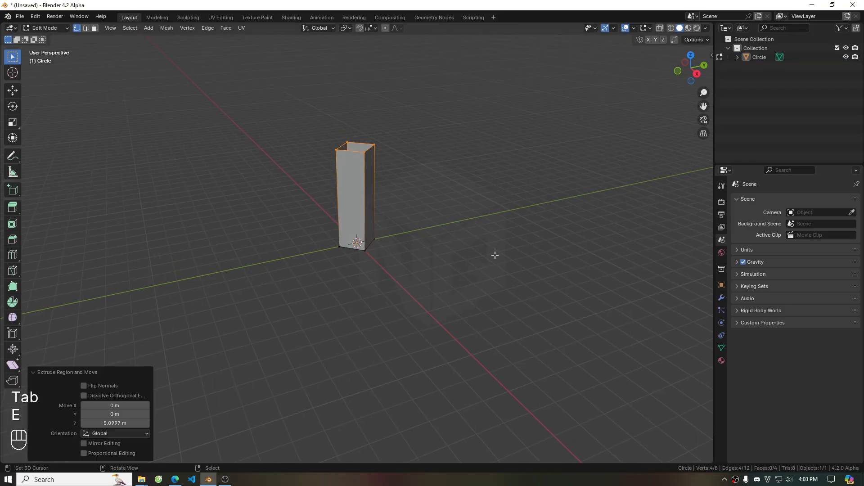
# Switch to front view, open the sidebar, and scale the whole mesh down to 0.314
pyautogui.press('`')
pyautogui.press('n')
pyautogui.press('s')
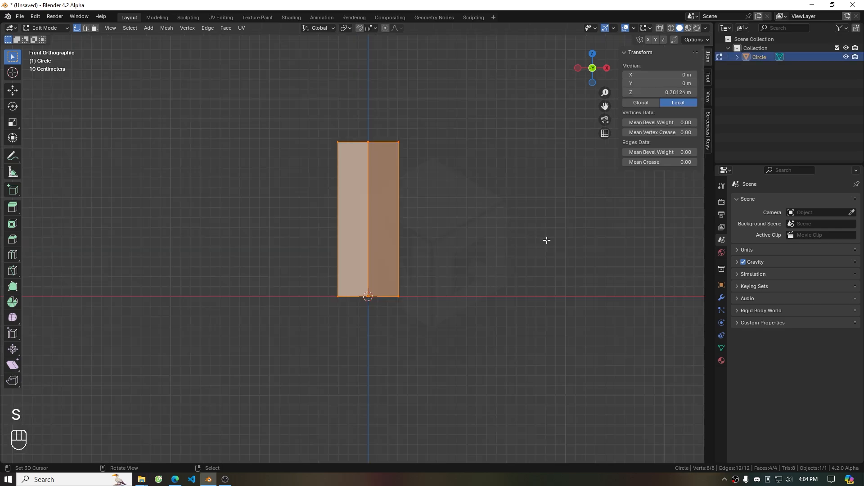
pyautogui.click(435, 229)
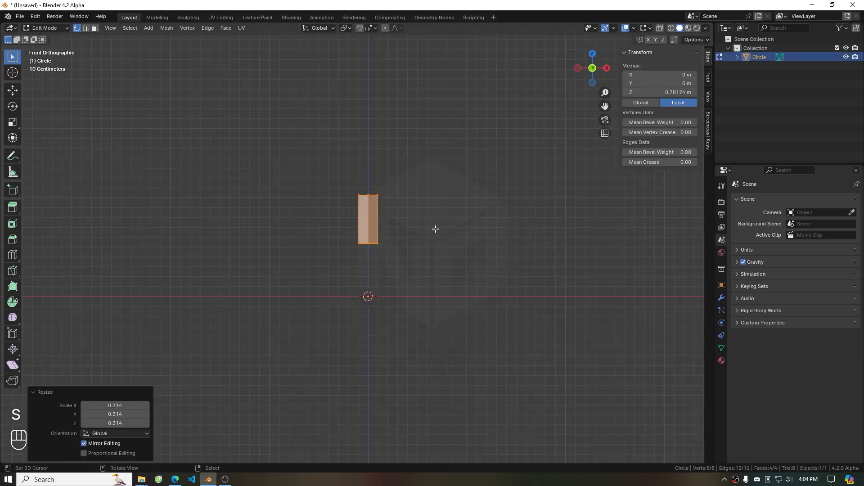
# Move the box down so its base sits on the ground line at the origin
pyautogui.click(9, 94)
pyautogui.moveTo(370, 183); pyautogui.dragTo(376, 239)
# Duplicate the trunk box, widen the copy and stretch it upward above the trunk
pyautogui.hotkey('shift', 'd')
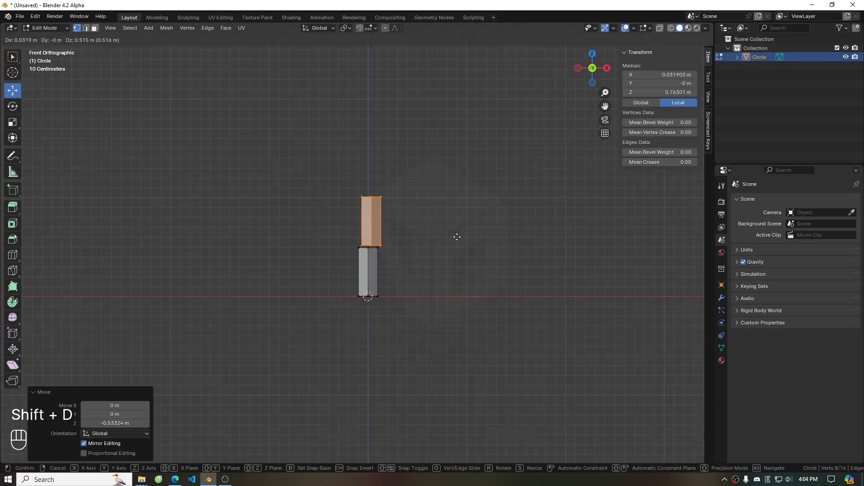
pyautogui.press('s')
pyautogui.click(377, 232)
pyautogui.moveTo(368, 186); pyautogui.dragTo(369, 152)
# With X-ray on, select the upper box's top vertices and merge them at center into a point
pyautogui.press('z')
pyautogui.moveTo(297, 90); pyautogui.dragTo(478, 149)
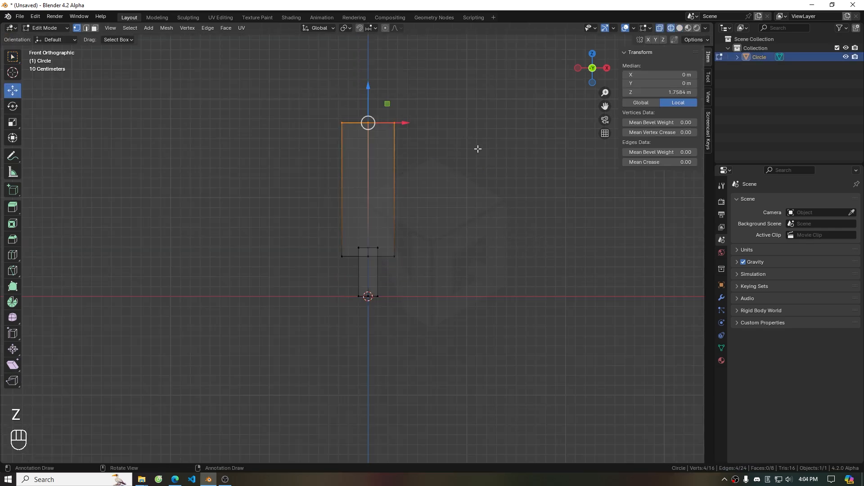
pyautogui.press('m')
pyautogui.click(447, 214)
# Select the cone's base vertices, scale them about 1.61 times, turn off X-ray and leave edit mode
pyautogui.moveTo(329, 255); pyautogui.dragTo(423, 265)
pyautogui.press('s')
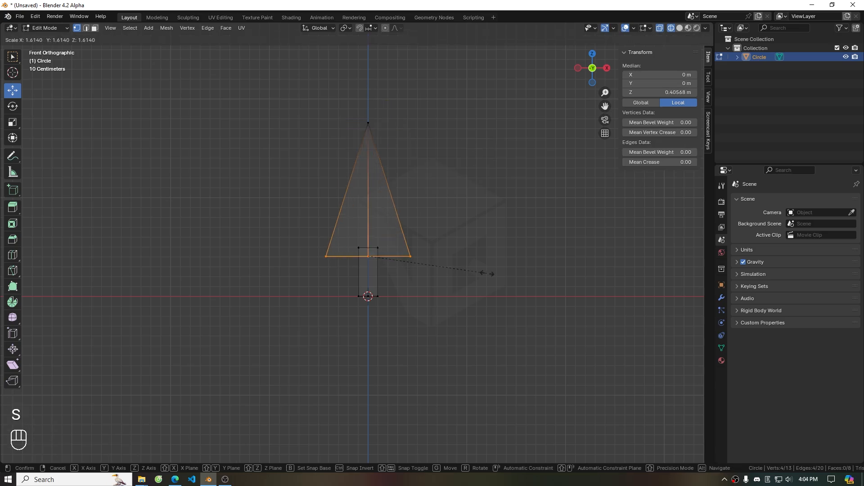
pyautogui.click(416, 263)
pyautogui.press('z')
pyautogui.click(496, 249)
pyautogui.press('Tab')
pyautogui.moveTo(496, 248)
pyautogui.mouseDown(button='middle')
pyautogui.moveTo(455, 237)
pyautogui.moveTo(467, 276)
pyautogui.moveTo(411, 261)
pyautogui.moveTo(490, 253)
pyautogui.mouseUp(button='middle')
pyautogui.press('1')
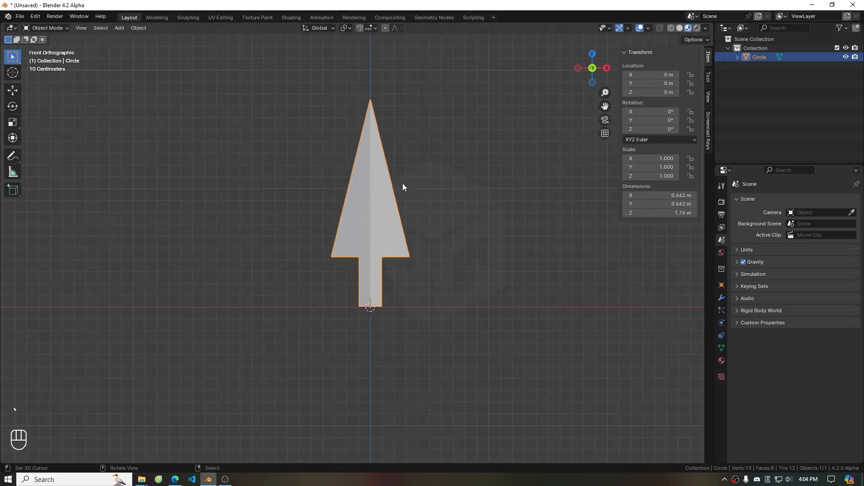
# Add a horizontal edge loop across the cone and slide it up toward the tip
pyautogui.press('Tab')
pyautogui.hotkey('ctrl', 'r')
pyautogui.scroll(3, 371, 219)
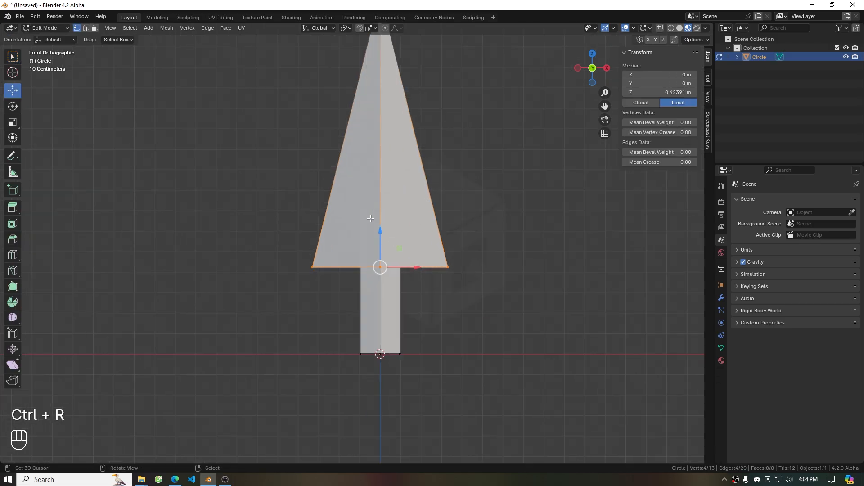
pyautogui.hotkey('ctrl', 'b')
pyautogui.rightClick(436, 266)
pyautogui.moveTo(438, 266); pyautogui.dragTo(476, 212, button='middle')
pyautogui.press('`')
pyautogui.press('e')
pyautogui.rightClick(494, 254)
pyautogui.moveTo(380, 231); pyautogui.dragTo(380, 236)
pyautogui.keyDown('alt'); pyautogui.rightClick(454, 270); pyautogui.keyUp('alt')
pyautogui.press('g')
pyautogui.press('g')
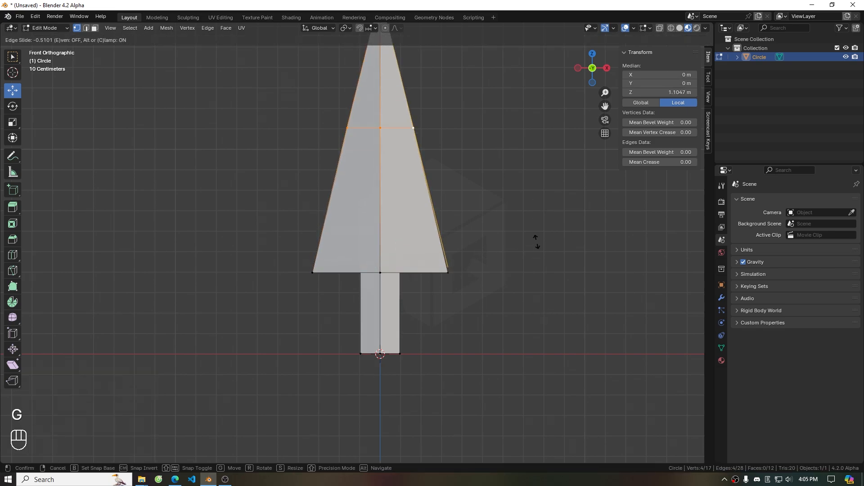
pyautogui.click(535, 239)
# Return to object mode in front view and rename the object Tree1
pyautogui.scroll(-4, 457, 232)
pyautogui.press('z')
pyautogui.press('Tab')
pyautogui.moveTo(516, 214)
pyautogui.mouseDown(button='middle')
pyautogui.moveTo(502, 225)
pyautogui.moveTo(289, 251)
pyautogui.mouseUp(button='middle')
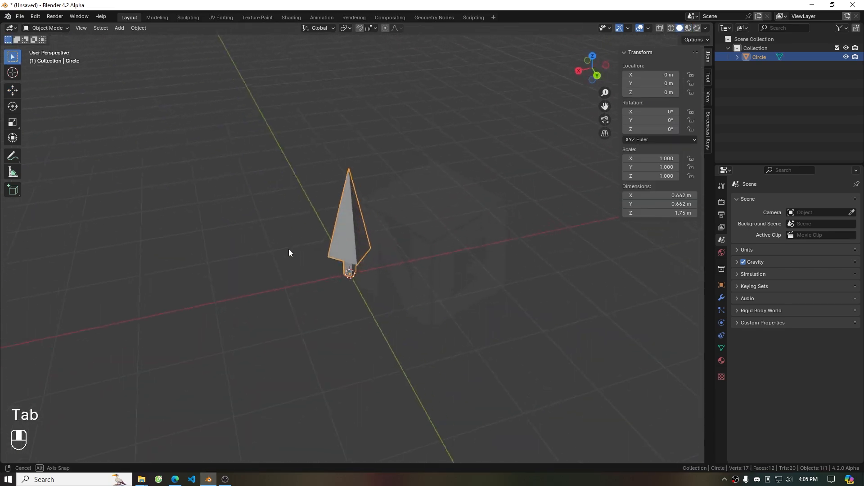
pyautogui.press('`')
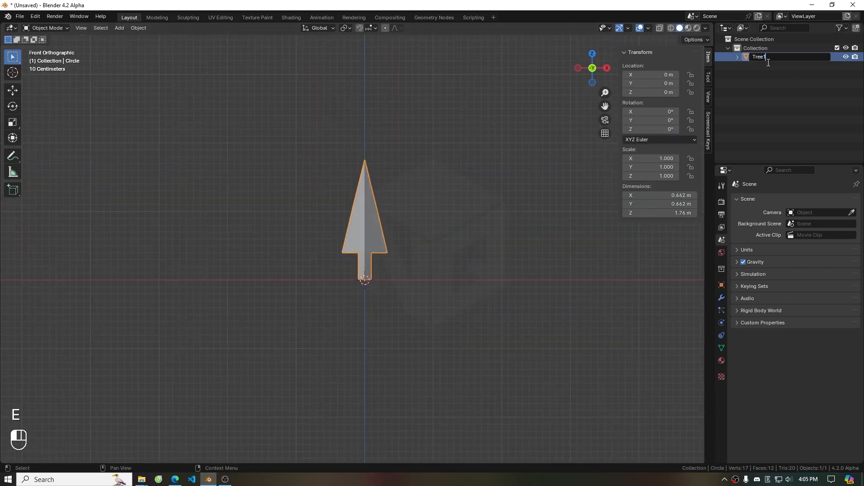
# Move Tree1 aside to about X -2.16 m
pyautogui.click(12, 90)
pyautogui.moveTo(402, 280); pyautogui.dragTo(254, 273)
pyautogui.press('Tab')
pyautogui.press('Tab')
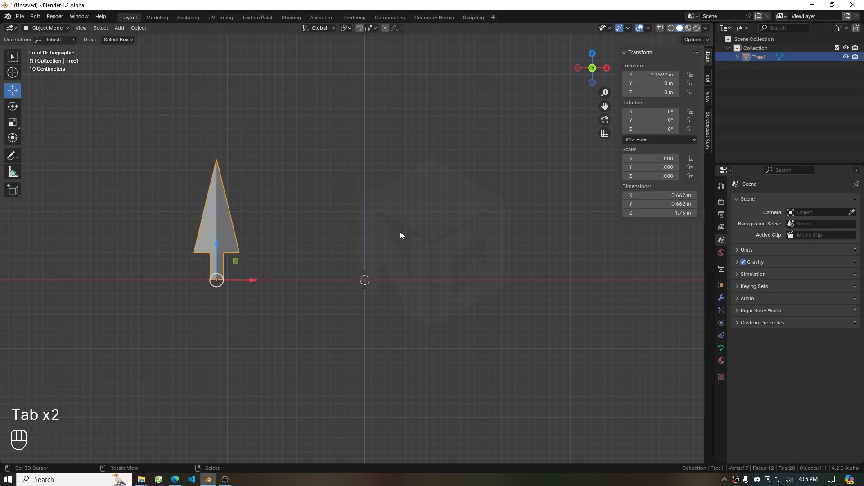
# Add another mesh circle at the origin and enter edit mode
pyautogui.hotkey('shift', 'a')
pyautogui.moveTo(401, 210)
pyautogui.click(450, 228)
pyautogui.press('Tab')
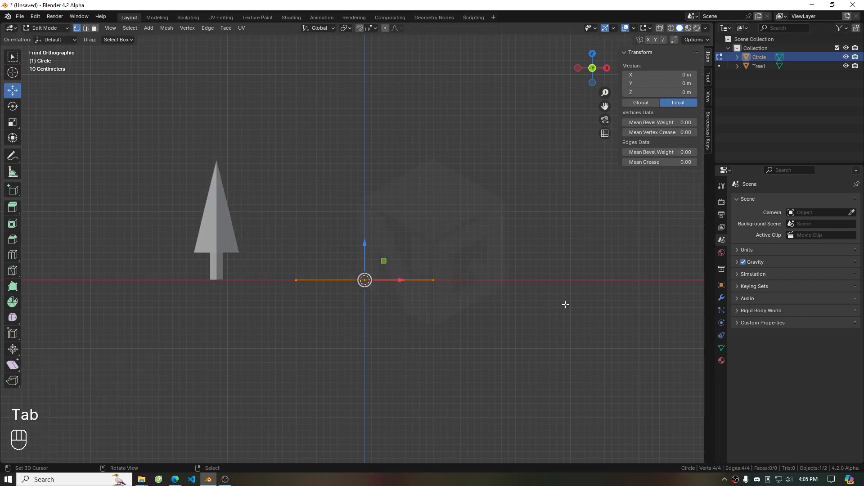
# Scale the new circle down and extrude it about 0.53 m upward as a trunk
pyautogui.press('s')
pyautogui.click(383, 284)
pyautogui.press('e')
pyautogui.press('z')
pyautogui.click(419, 234)
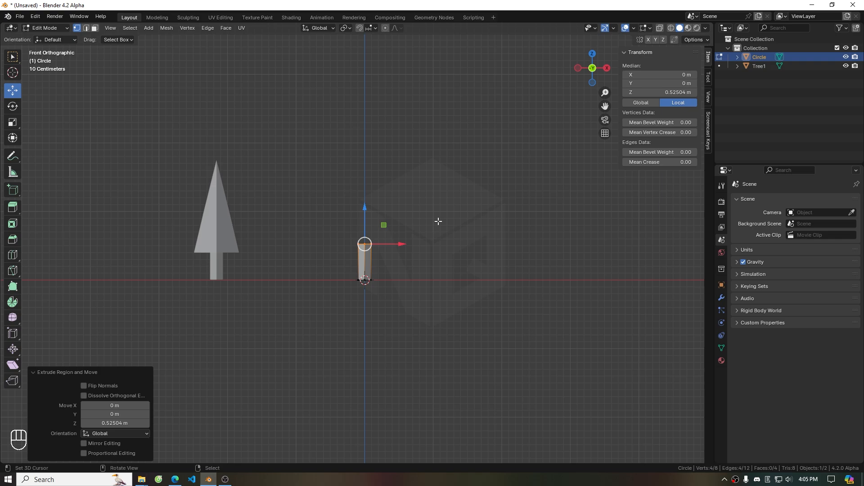
# Add a 6-vertex circle at the trunk base and scale it to 0.422
pyautogui.hotkey('shift', 'a')
pyautogui.click(437, 225)
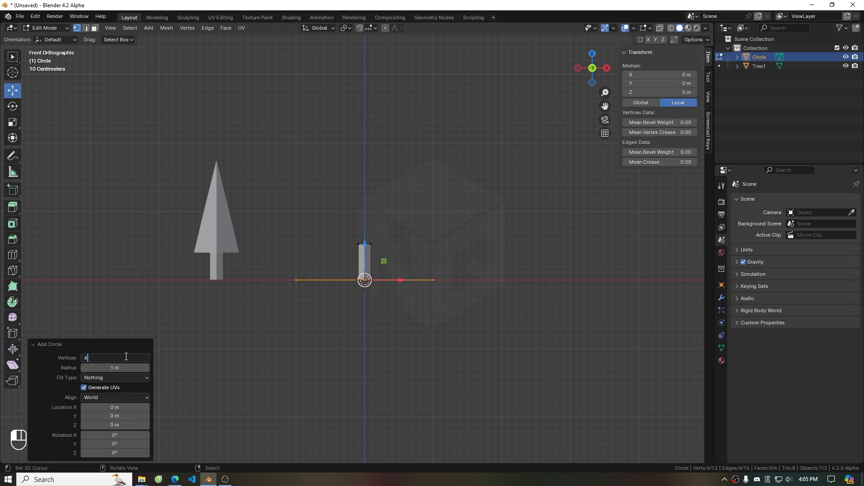
pyautogui.press('s')
pyautogui.click(367, 269)
# Extrude the hexagon about 1.6 m upward and fill its top face
pyautogui.press('e')
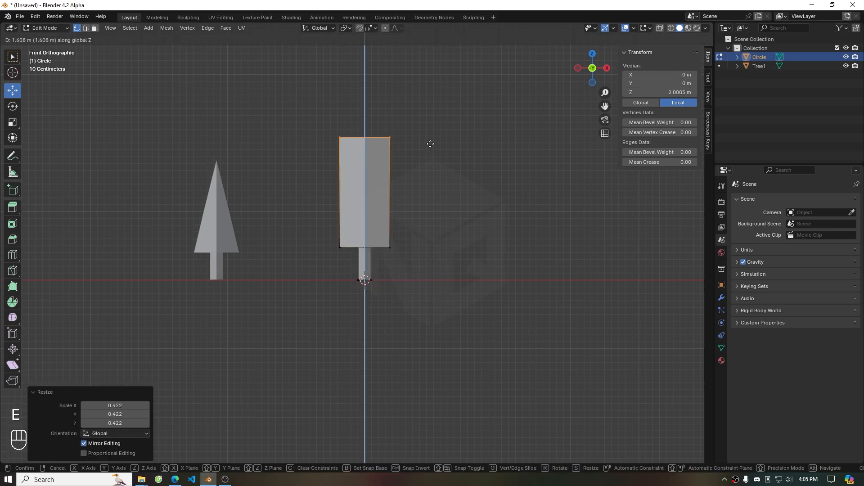
pyautogui.click(430, 152)
pyautogui.moveTo(480, 203); pyautogui.dragTo(455, 235, button='middle')
pyautogui.press('f')
pyautogui.rightClick(361, 184)
pyautogui.keyDown('shift'); pyautogui.rightClick(373, 147); pyautogui.keyUp('shift')
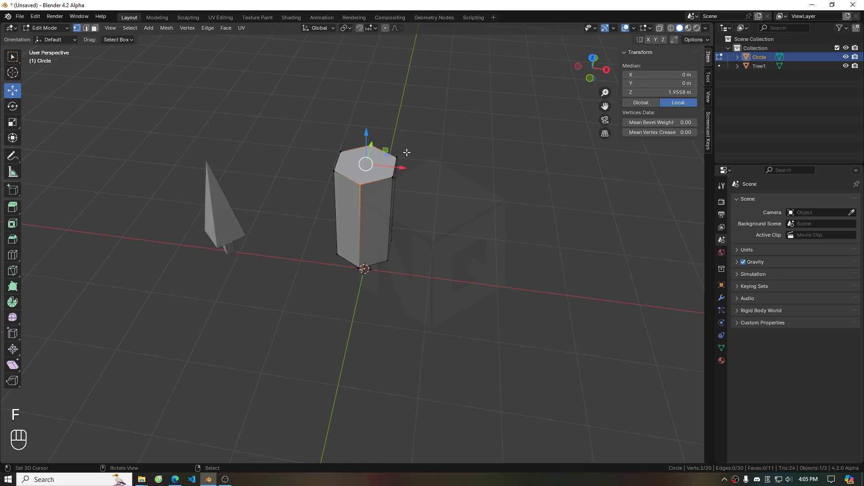
# Connect the selected top vertices with a vertex path
pyautogui.press('j')
pyautogui.press('Tab')
pyautogui.press('`')
pyautogui.scroll(-2, 411, 216)
pyautogui.scroll(1, 410, 212)
pyautogui.moveTo(410, 212); pyautogui.dragTo(306, 270, button='middle')
pyautogui.press('`')
pyautogui.press('Tab')
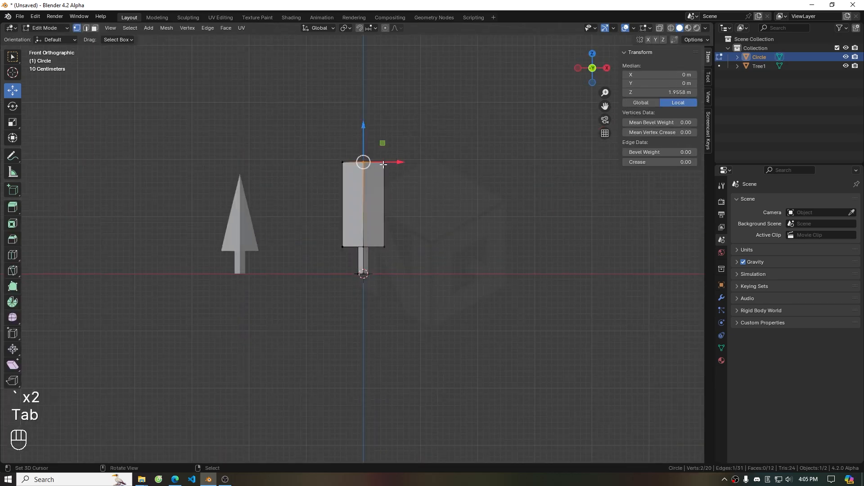
# Select the linked hexagonal crown, scale it down slightly, and return to object mode
pyautogui.scroll(2, 383, 165)
pyautogui.press('l')
pyautogui.press('s')
pyautogui.click(473, 214)
pyautogui.moveTo(317, 218)
pyautogui.mouseDown()
pyautogui.moveTo(428, 242)
pyautogui.moveTo(418, 242)
pyautogui.mouseUp()
pyautogui.press('z')
pyautogui.moveTo(366, 202)
pyautogui.mouseDown()
pyautogui.moveTo(372, 224)
pyautogui.moveTo(380, 215)
pyautogui.mouseUp()
pyautogui.press('Tab')
pyautogui.press('z')
pyautogui.moveTo(443, 194)
pyautogui.mouseDown(button='middle')
pyautogui.moveTo(290, 226)
pyautogui.moveTo(463, 250)
pyautogui.moveTo(450, 234)
pyautogui.moveTo(395, 226)
pyautogui.mouseUp(button='middle')
pyautogui.press('`')
# Scale Tree1 up in object mode and apply its scale
pyautogui.rightClick(269, 222)
pyautogui.press('Tab')
pyautogui.press('a')
pyautogui.press('s')
pyautogui.rightClick(296, 250)
pyautogui.press('Tab')
pyautogui.press('s')
pyautogui.click(320, 248)
pyautogui.hotkey('ctrl', 'a')
pyautogui.press('s')
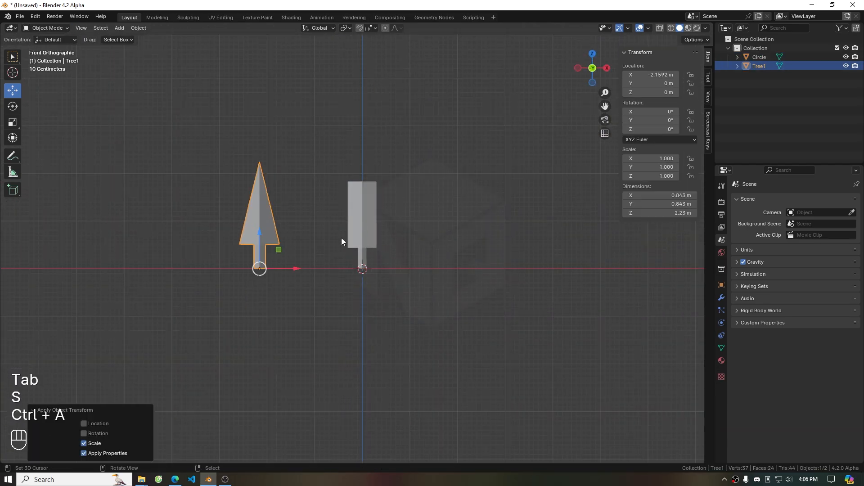
pyautogui.rightClick(361, 230)
# Move the hexagonal tree to the right of the origin
pyautogui.moveTo(403, 225); pyautogui.dragTo(449, 244, button='middle')
pyautogui.press('`')
pyautogui.moveTo(399, 270); pyautogui.dragTo(514, 271)
# Add a new mesh circle with 4 vertices
pyautogui.hotkey('shift', 'a')
pyautogui.moveTo(422, 179)
pyautogui.click(468, 199)
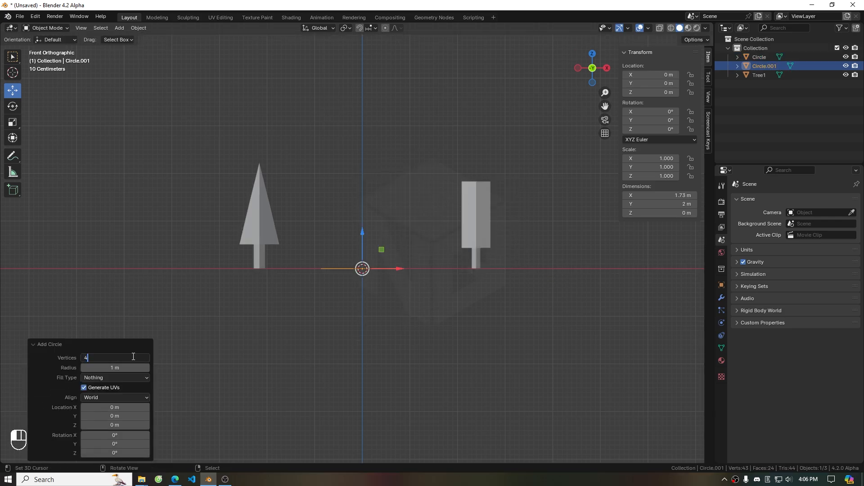
pyautogui.press('Return')
# Scale the circle down and extrude it upward to start a forked trunk
pyautogui.press('Tab')
pyautogui.press('s')
pyautogui.click(400, 292)
pyautogui.press('e')
pyautogui.click(412, 228)
# Rotate and scale the trunk's top face to tilt it sideways
pyautogui.press('r')
pyautogui.click(430, 266)
pyautogui.press('s')
pyautogui.click(413, 253)
# Extrude a leaning branch from the tilted top and taper its end
pyautogui.press('e')
pyautogui.click(442, 216)
pyautogui.press('s')
pyautogui.click(420, 198)
# Add a loop cut across the trunk and switch to face selection
pyautogui.hotkey('ctrl', 'r')
pyautogui.click(367, 232)
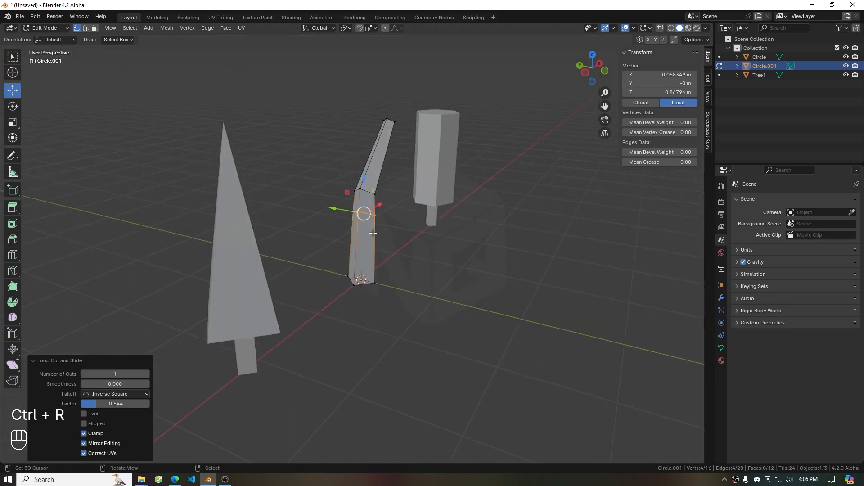
pyautogui.scroll(1, 373, 233)
pyautogui.press('3')
pyautogui.press('2')
pyautogui.press('3')
# Select the trunk's side faces below the branch and extrude a second branch
pyautogui.rightClick(357, 194)
pyautogui.keyDown('shift'); pyautogui.rightClick(370, 196); pyautogui.keyUp('shift')
pyautogui.press('`')
pyautogui.click(437, 208)
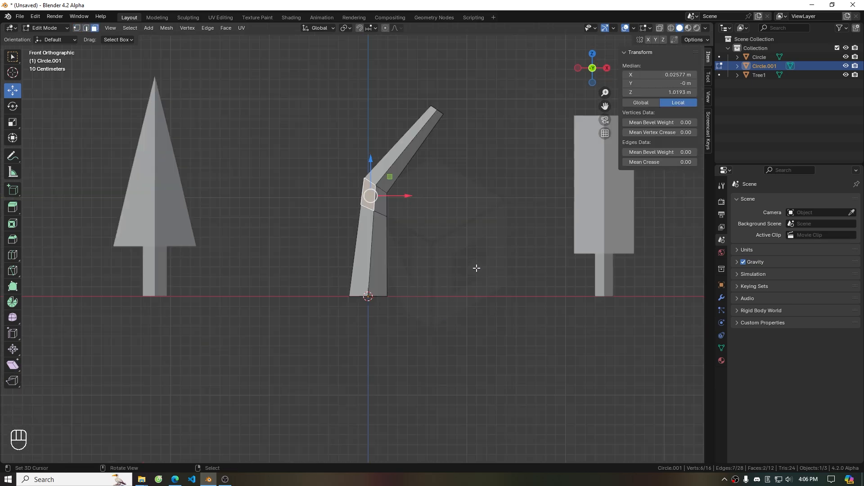
pyautogui.press('e')
pyautogui.click(453, 218)
# Shift the second branch's end sideways along X to spread the fork
pyautogui.press('g')
pyautogui.click(471, 207)
pyautogui.press('x')
pyautogui.click(468, 234)
pyautogui.press('s')
pyautogui.press('1')
pyautogui.keyDown('alt'); pyautogui.rightClick(322, 129); pyautogui.keyUp('alt')
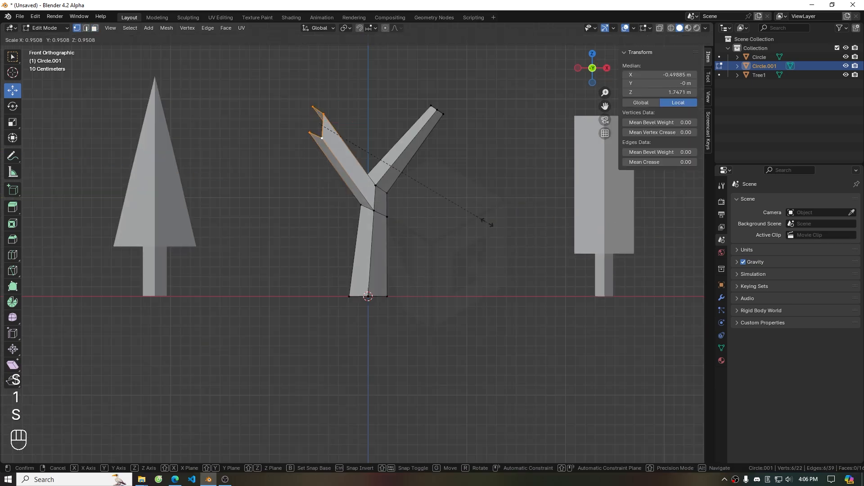
# Shrink the second branch's end face and reposition it
pyautogui.press('s')
pyautogui.click(369, 157)
pyautogui.press('g')
pyautogui.click(399, 191)
# Leave edit mode and add an ico sphere with 1 subdivision near the top of the forked trunk
pyautogui.scroll(-3, 400, 194)
pyautogui.press('Tab')
pyautogui.keyDown('shift'); pyautogui.rightClick(429, 185); pyautogui.keyUp('shift')
pyautogui.hotkey('shift', 'a')
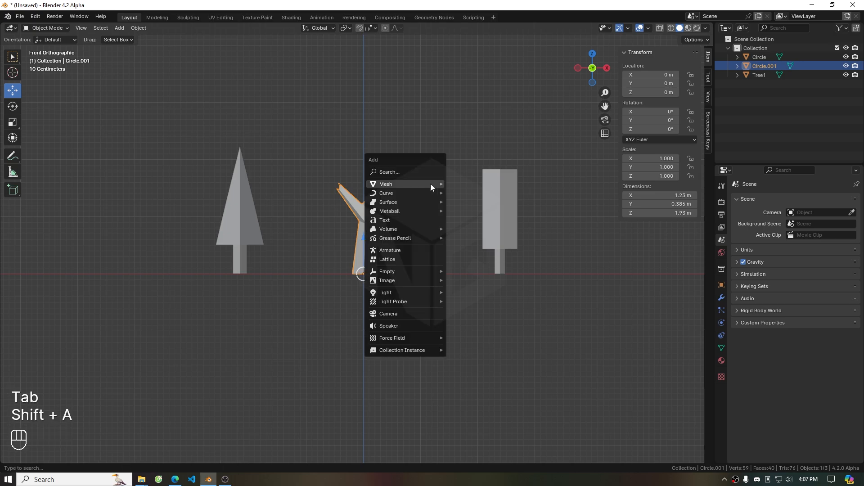
pyautogui.click(487, 231)
pyautogui.click(84, 367)
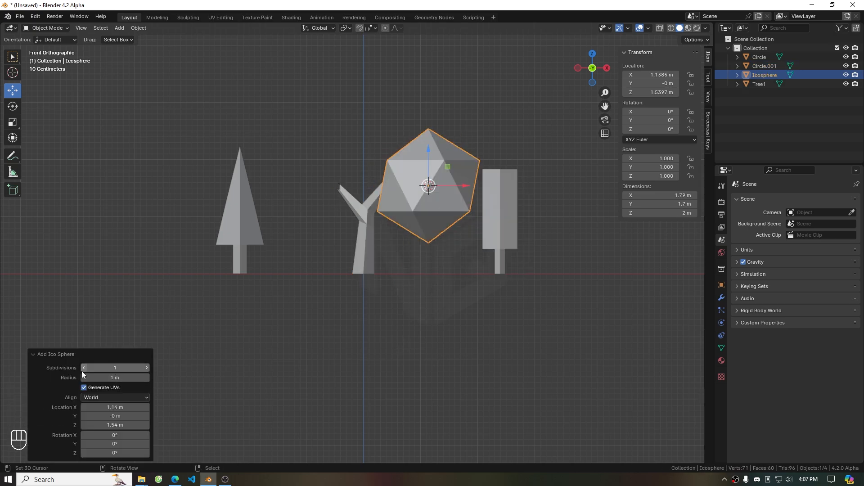
# Move, scale and rotate the ico sphere so it sits as a crown on one branch of the forked trunk
pyautogui.press('g')
pyautogui.click(436, 282)
pyautogui.press('s')
pyautogui.click(535, 229)
pyautogui.press('r')
pyautogui.click(531, 178)
# Duplicate the crown sphere and move the copy over the other branch
pyautogui.hotkey('shift', 'd')
pyautogui.click(443, 195)
pyautogui.press('g')
pyautogui.click(429, 251)
pyautogui.click(446, 189)
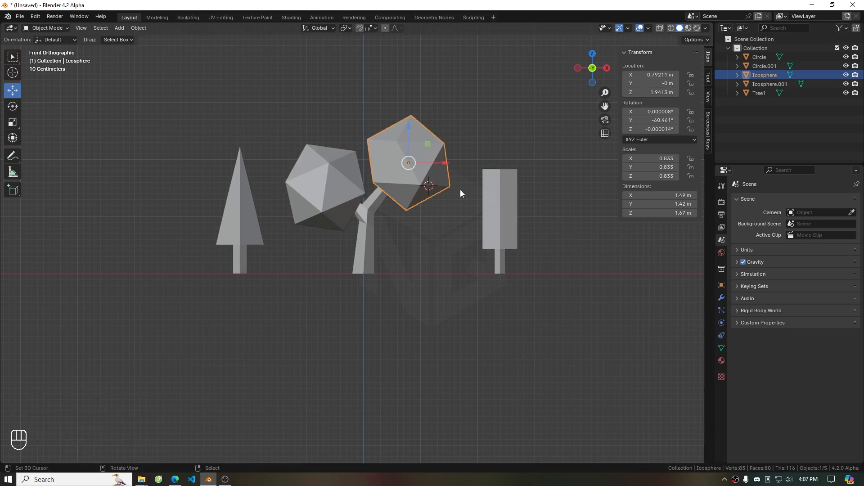
# Resize and reposition the second crown sphere over the right branch
pyautogui.press('s')
pyautogui.click(471, 214)
pyautogui.press('g')
pyautogui.click(476, 199)
pyautogui.press('s')
pyautogui.click(451, 201)
pyautogui.press('g')
pyautogui.click(442, 214)
# Select both crowns with the trunk, scale them down together and lower the crowns onto the branches
pyautogui.keyDown('shift'); pyautogui.click(351, 202); pyautogui.keyUp('shift')
pyautogui.keyDown('shift'); pyautogui.click(373, 210); pyautogui.keyUp('shift')
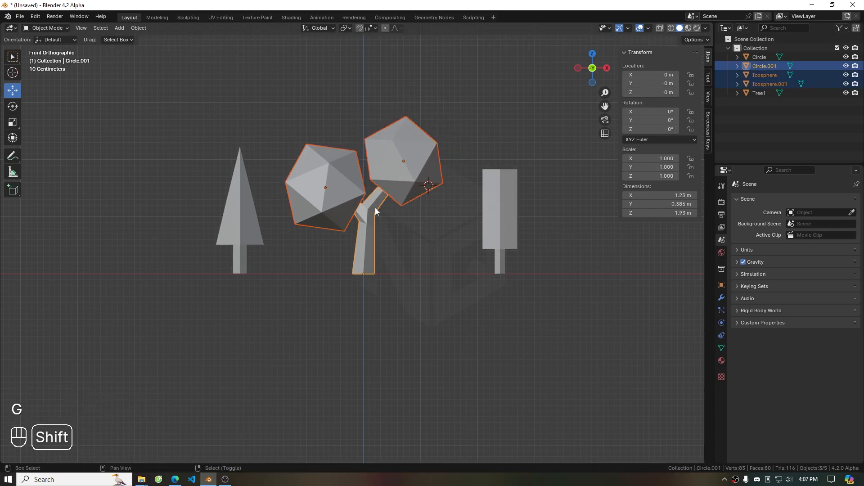
pyautogui.press('s')
pyautogui.click(432, 237)
pyautogui.moveTo(365, 173); pyautogui.dragTo(366, 187)
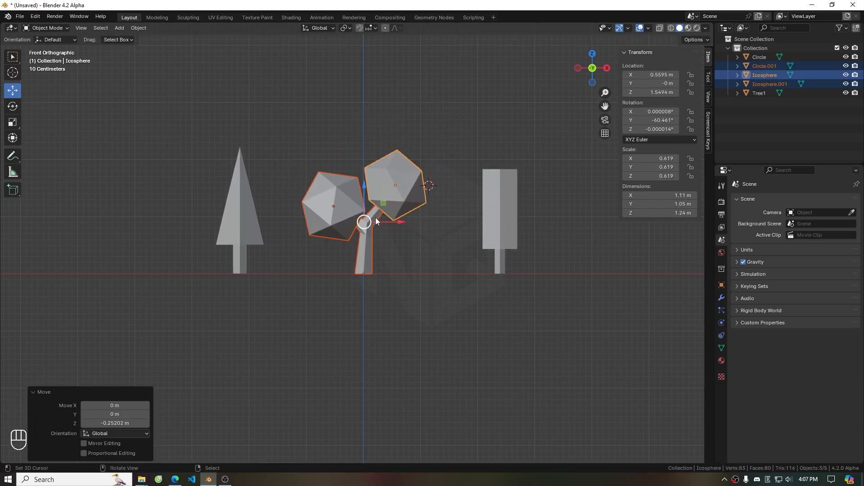
# Rotate each crown sphere individually to vary their orientation
pyautogui.scroll(7, 359, 240)
pyautogui.scroll(-7, 380, 195)
pyautogui.moveTo(379, 190); pyautogui.dragTo(339, 253, button='middle')
pyautogui.click(339, 253)
pyautogui.press('r')
pyautogui.click(381, 313)
pyautogui.click(366, 193)
pyautogui.press('r')
pyautogui.click(393, 182)
pyautogui.moveTo(478, 278); pyautogui.dragTo(380, 222, button='middle')
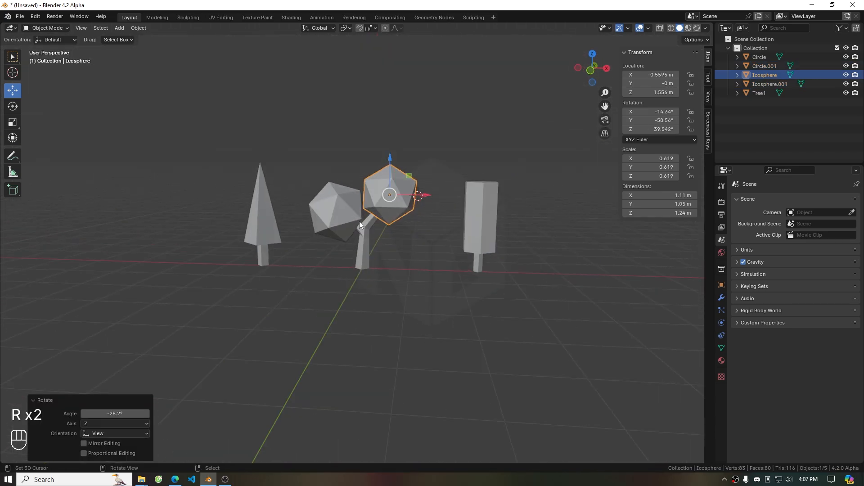
# Join the two crown spheres and the forked trunk into one object named Tree3
pyautogui.keyDown('shift'); pyautogui.click(342, 210); pyautogui.keyUp('shift')
pyautogui.keyDown('shift'); pyautogui.click(363, 247); pyautogui.keyUp('shift')
pyautogui.hotkey('ctrl', 'j')
pyautogui.doubleClick(765, 66)
pyautogui.write('Tree3')
pyautogui.press('Return')
# Rename the remaining tree object to Tree2
pyautogui.click(759, 58)
pyautogui.write('Tree2')
pyautogui.press('Return')
# Select all three trees in front view and UV-unwrap them together with Project from View
pyautogui.press('`')
pyautogui.rightClick(253, 229)
pyautogui.keyDown('shift'); pyautogui.rightClick(344, 214); pyautogui.keyUp('shift')
pyautogui.keyDown('shift'); pyautogui.rightClick(475, 203); pyautogui.keyUp('shift')
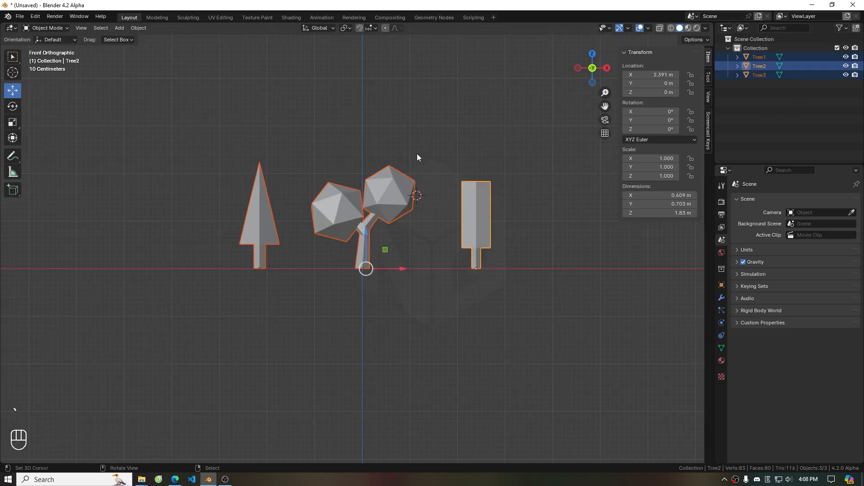
pyautogui.press('Tab')
pyautogui.press('a')
pyautogui.press('u')
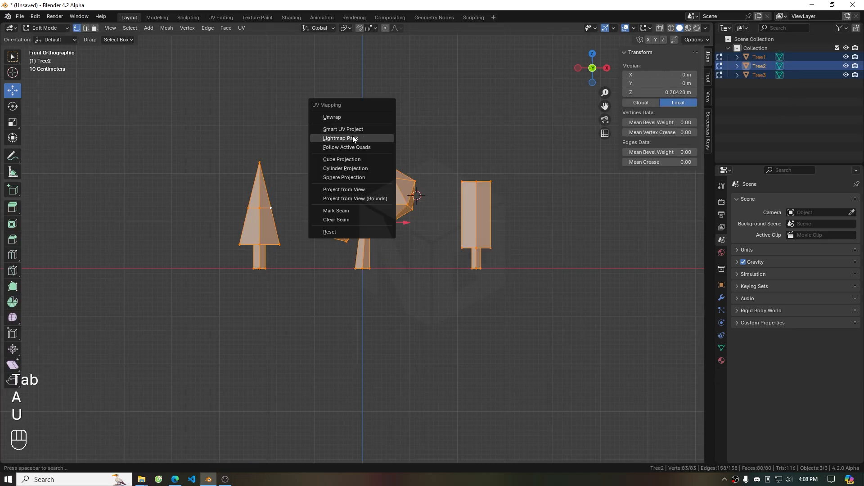
pyautogui.click(344, 190)
# In UV Editing, enlarge the pine tree's UV island and place it in the texture's top-left corner
pyautogui.click(221, 17)
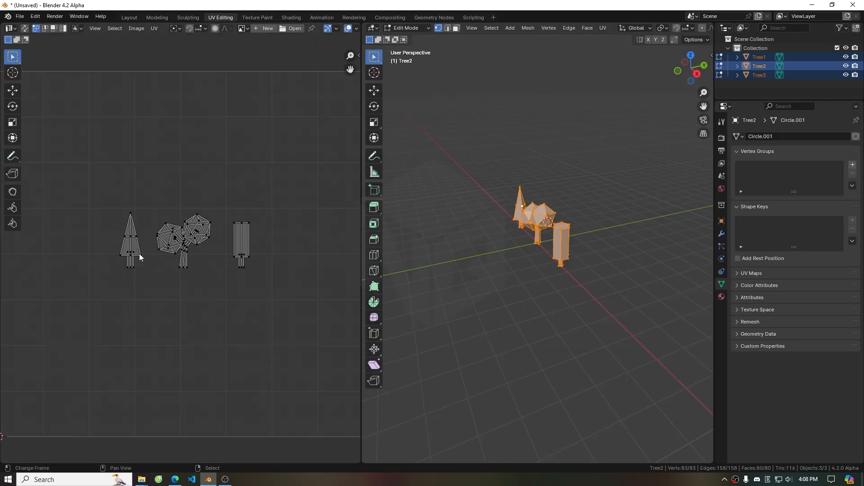
pyautogui.scroll(2, 113, 209)
pyautogui.press('g')
pyautogui.click(91, 180)
pyautogui.press('s')
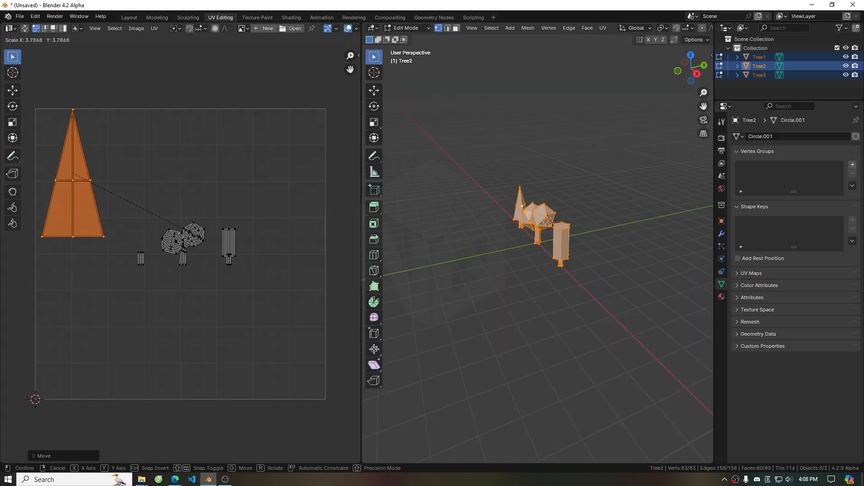
pyautogui.click(149, 201)
pyautogui.press('g')
pyautogui.click(155, 212)
pyautogui.press('s')
pyautogui.click(138, 207)
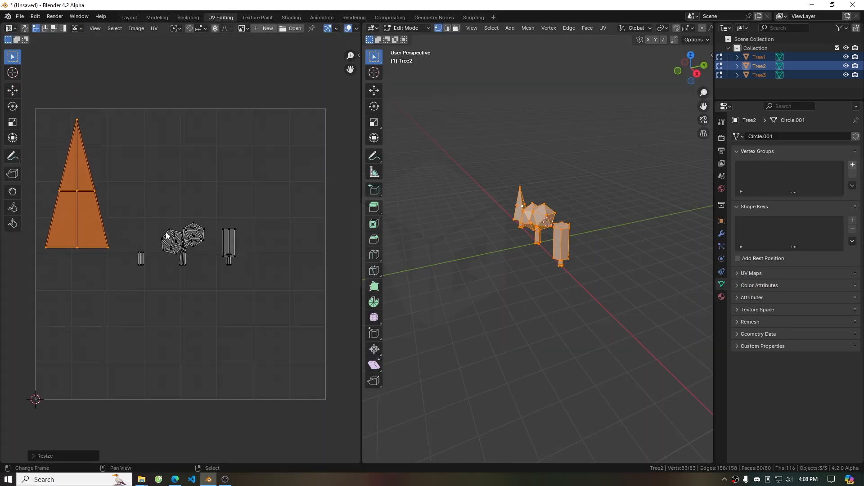
# Enlarge the two crown sphere islands and stack them on top of each other in the top middle
pyautogui.click(174, 237)
pyautogui.press('g')
pyautogui.click(195, 200)
pyautogui.press('s')
pyautogui.click(274, 226)
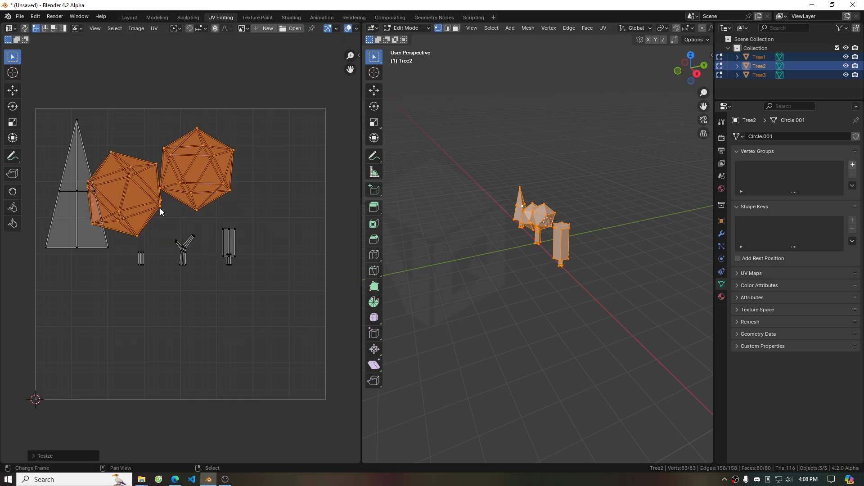
pyautogui.click(161, 208)
pyautogui.press('l')
pyautogui.press('g')
pyautogui.click(228, 187)
# Select the columnar tree's crown island and scale it up into the top-right area
pyautogui.click(234, 243)
pyautogui.press('l')
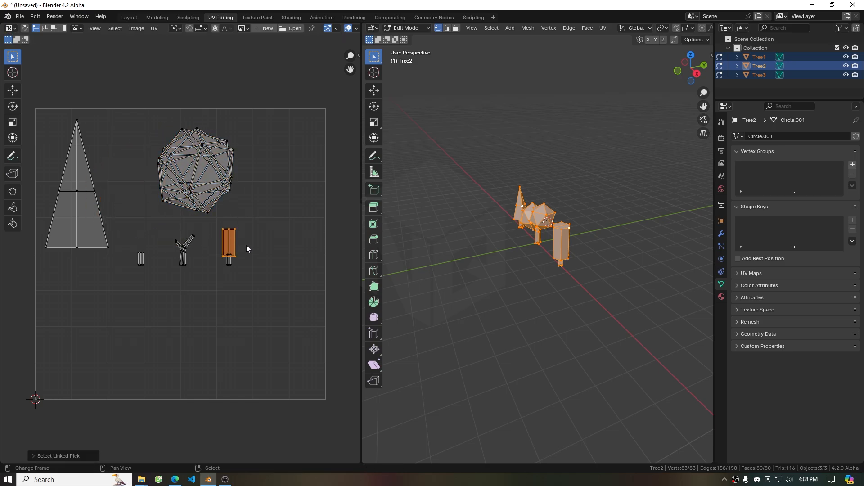
pyautogui.press('g')
pyautogui.click(327, 209)
pyautogui.press('s')
pyautogui.click(94, 283)
# Scale up the trunk islands into the lower half of the UV space
pyautogui.click(228, 265)
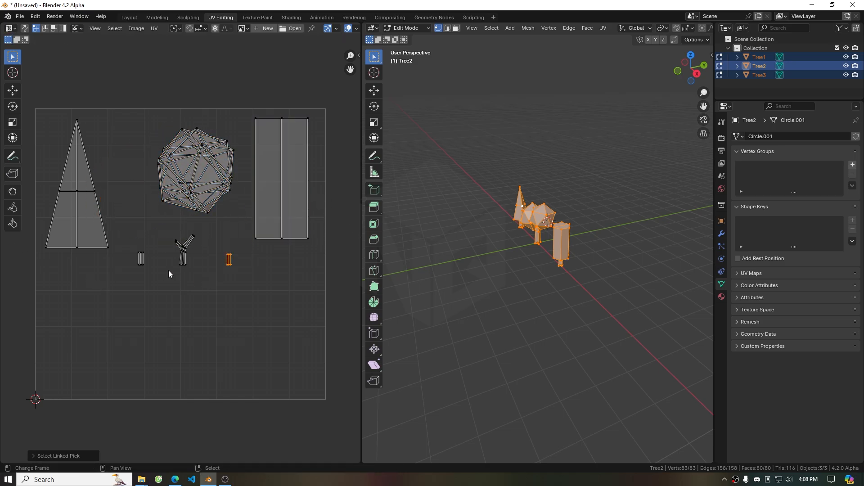
pyautogui.press('g')
pyautogui.click(220, 371)
pyautogui.press('s')
pyautogui.click(307, 348)
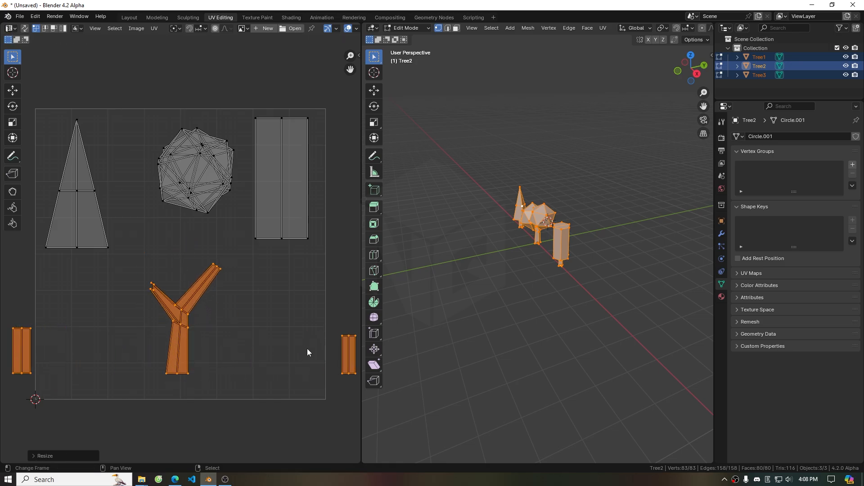
# Arrange the two small trunk islands into the bottom row beside the forked trunk
pyautogui.scroll(-1, 203, 343)
pyautogui.click(321, 356)
pyautogui.press('g')
pyautogui.press('s')
pyautogui.click(309, 401)
pyautogui.click(54, 334)
pyautogui.press('g')
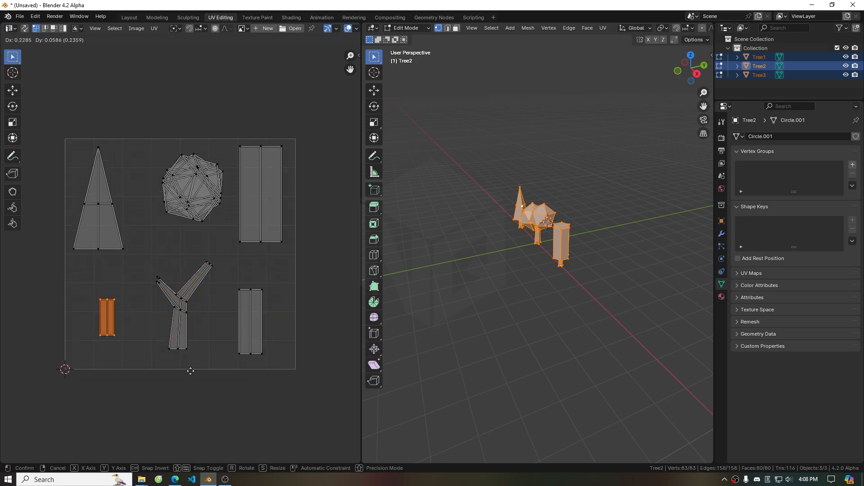
pyautogui.press('s')
pyautogui.click(230, 313)
# Create a new 1024 × 1024 px image named tree_text
pyautogui.click(265, 29)
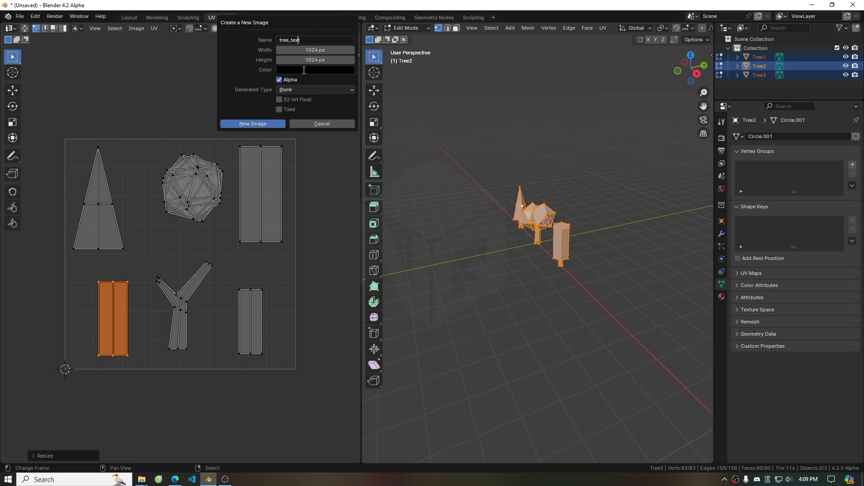
pyautogui.click(269, 123)
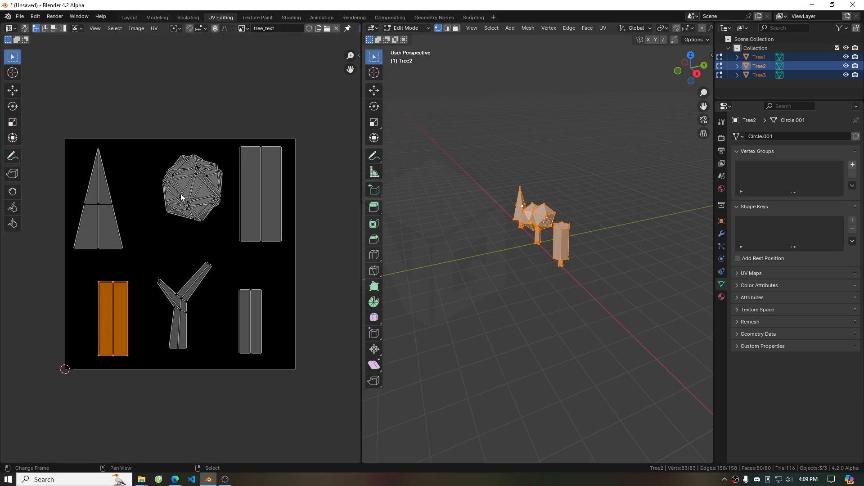
pyautogui.press('n')
# In the Shading workspace, add a new material to Tree2 and set its surface to Diffuse BSDF
pyautogui.click(257, 17)
pyautogui.click(291, 17)
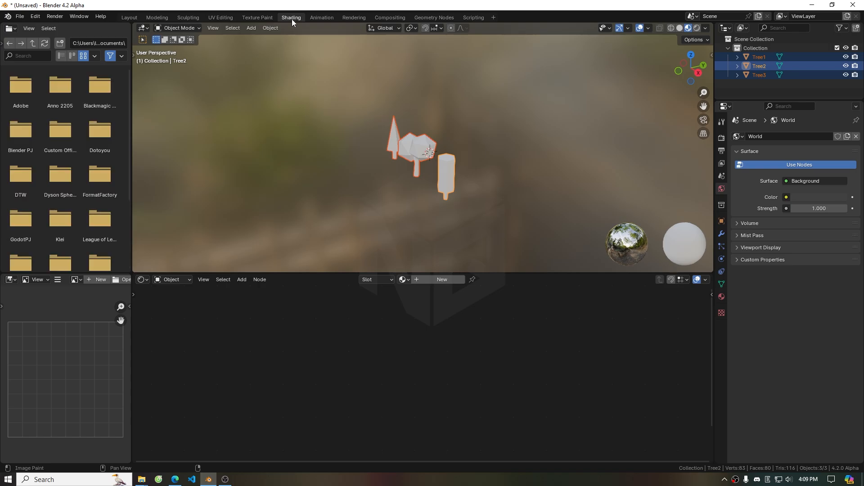
pyautogui.click(430, 281)
pyautogui.click(819, 179)
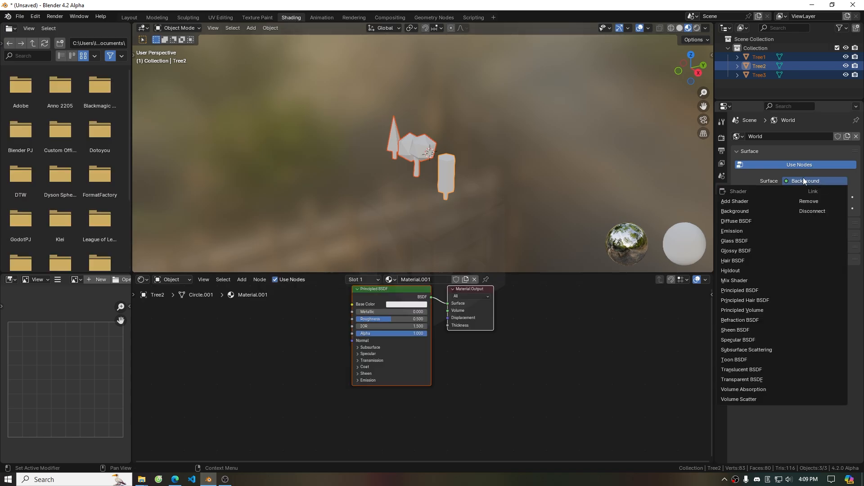
pyautogui.rightClick(416, 153)
pyautogui.rightClick(449, 177)
pyautogui.click(815, 231)
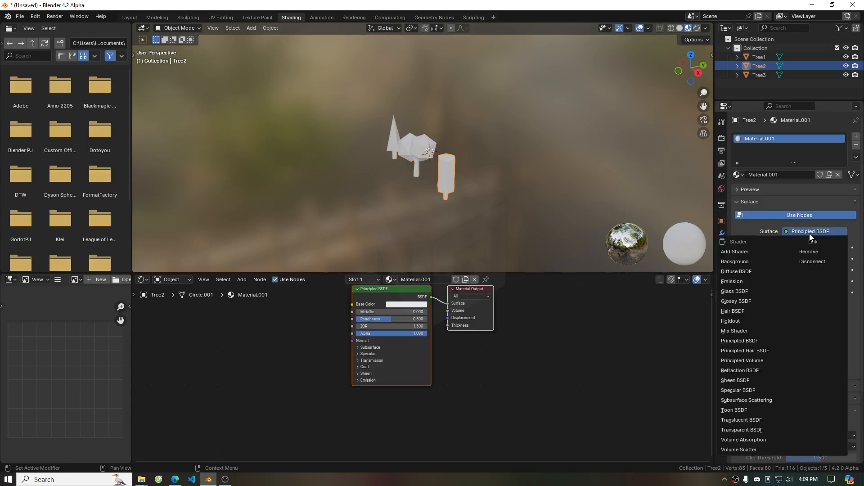
pyautogui.click(756, 266)
# Connect an Image Texture node using tree_text to the Diffuse BSDF's Color input
pyautogui.moveTo(352, 305); pyautogui.dragTo(252, 346)
pyautogui.click(270, 360)
pyautogui.click(270, 342)
pyautogui.click(235, 352)
pyautogui.click(250, 368)
# Assign the tree_mat material to another tree object
pyautogui.rightClick(429, 147)
pyautogui.click(738, 174)
pyautogui.click(765, 185)
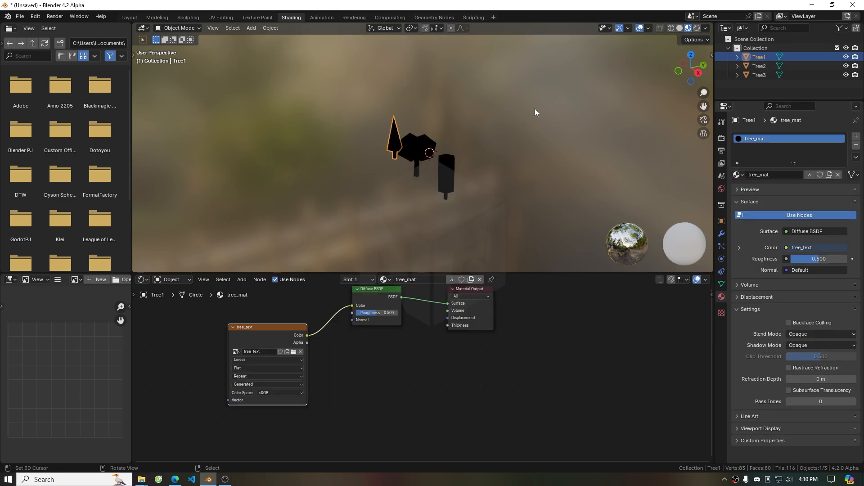
# Switch to Texture Paint with all three trees in edit mode and open the paint tool sidebar
pyautogui.click(257, 17)
pyautogui.moveTo(492, 228); pyautogui.dragTo(550, 232, button='middle')
pyautogui.scroll(3, 550, 233)
pyautogui.click(391, 28)
pyautogui.click(395, 38)
pyautogui.keyDown('shift'); pyautogui.click(564, 185); pyautogui.keyUp('shift')
pyautogui.keyDown('shift'); pyautogui.click(648, 211); pyautogui.keyUp('shift')
pyautogui.press('Tab')
pyautogui.click(393, 29)
pyautogui.click(398, 87)
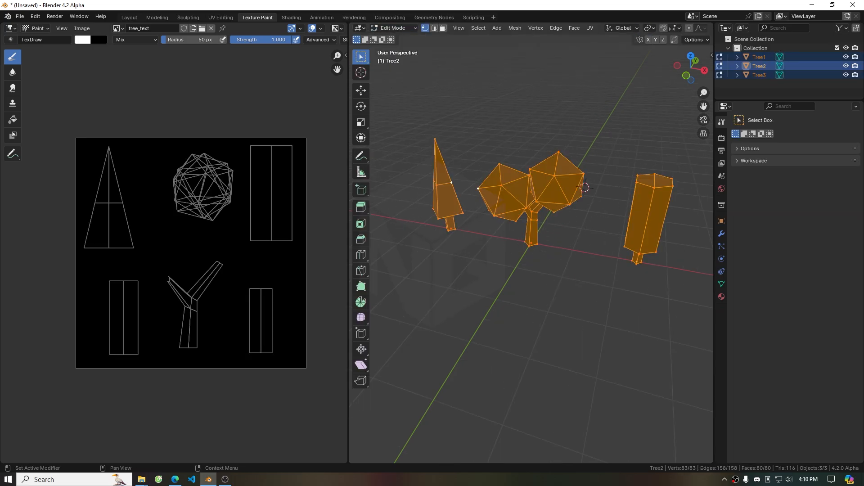
pyautogui.press('n')
pyautogui.scroll(-2, 135, 175)
pyautogui.moveTo(126, 175); pyautogui.dragTo(98, 170, button='middle')
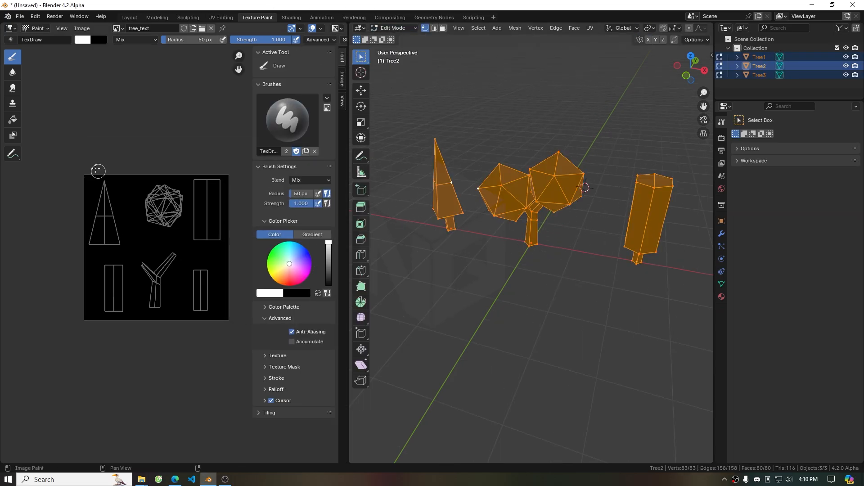
# Paint the pine tree's crown green and its trunk beige on the texture
pyautogui.scroll(3, 98, 170)
pyautogui.scroll(-2, 98, 170)
pyautogui.moveTo(98, 170); pyautogui.dragTo(83, 165, button='middle')
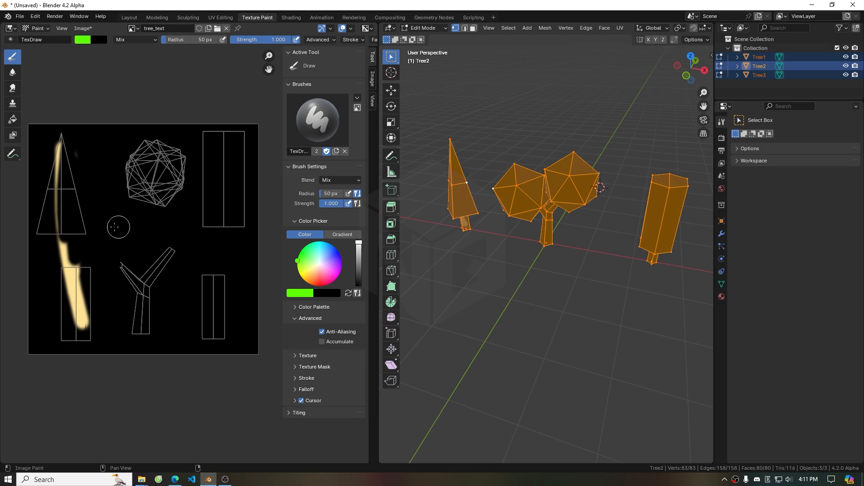
pyautogui.moveTo(72, 225)
pyautogui.mouseDown()
pyautogui.moveTo(54, 194)
pyautogui.moveTo(78, 189)
pyautogui.mouseUp()
pyautogui.moveTo(42, 230); pyautogui.dragTo(90, 216)
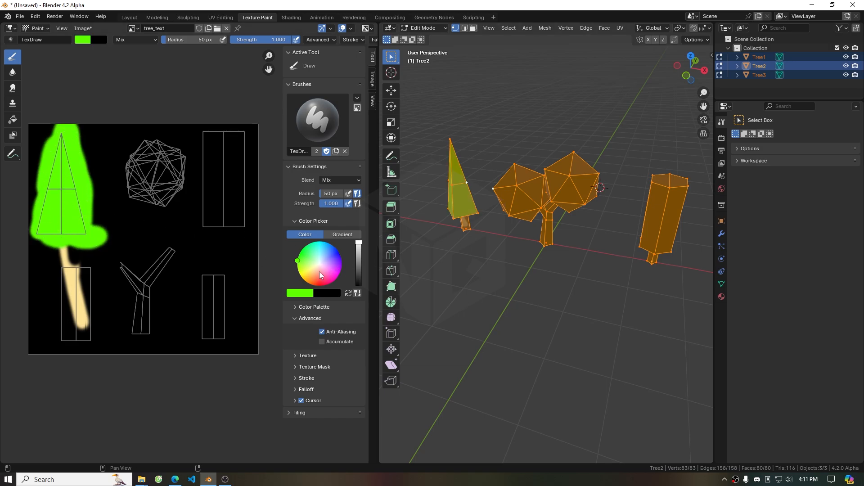
# Paint the round crowns cyan and the columnar tree's crown yellow
pyautogui.moveTo(178, 167); pyautogui.dragTo(186, 142)
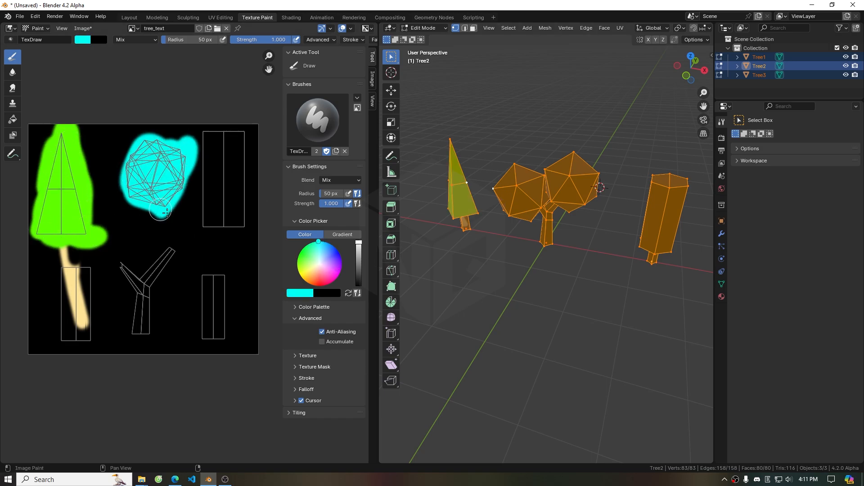
pyautogui.moveTo(151, 202); pyautogui.dragTo(164, 181)
pyautogui.click(303, 279)
pyautogui.moveTo(211, 212); pyautogui.dragTo(220, 160)
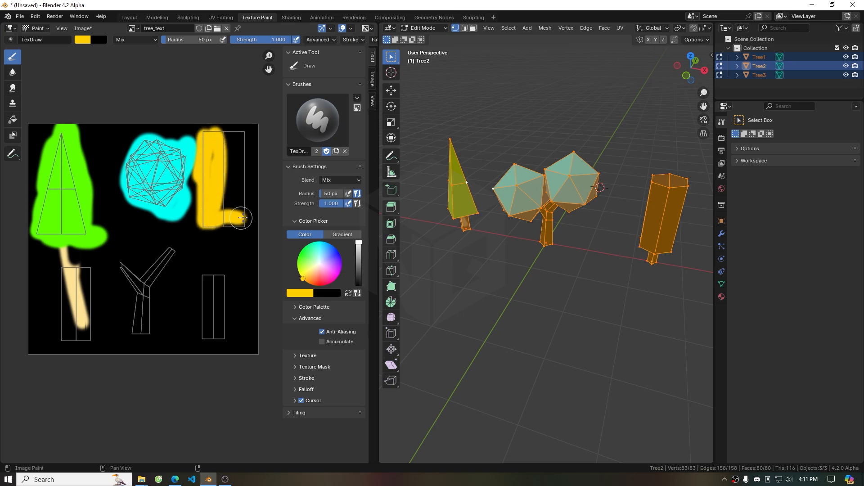
pyautogui.moveTo(239, 219); pyautogui.dragTo(226, 213)
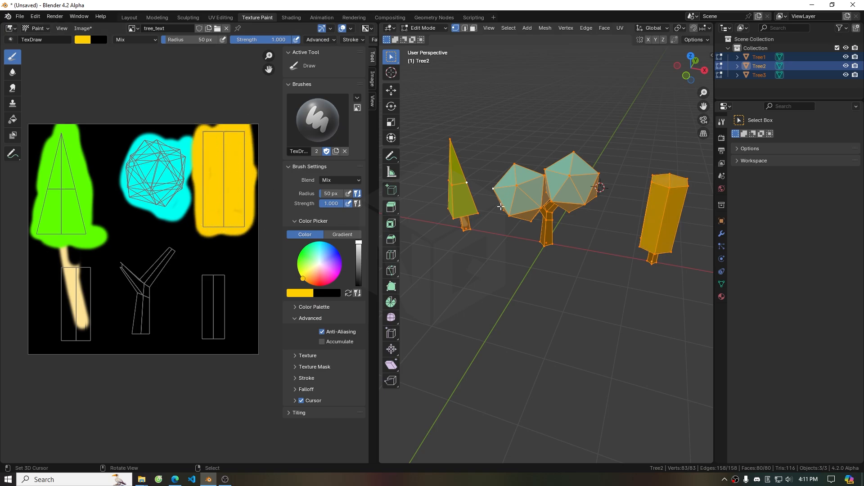
# Set the secondary brush colour to orange and the brush radius to 167 px
pyautogui.click(99, 39)
pyautogui.click(180, 150)
pyautogui.click(212, 161)
pyautogui.click(99, 40)
pyautogui.click(117, 123)
pyautogui.moveTo(167, 40); pyautogui.dragTo(180, 40)
pyautogui.scroll(-3, 180, 99)
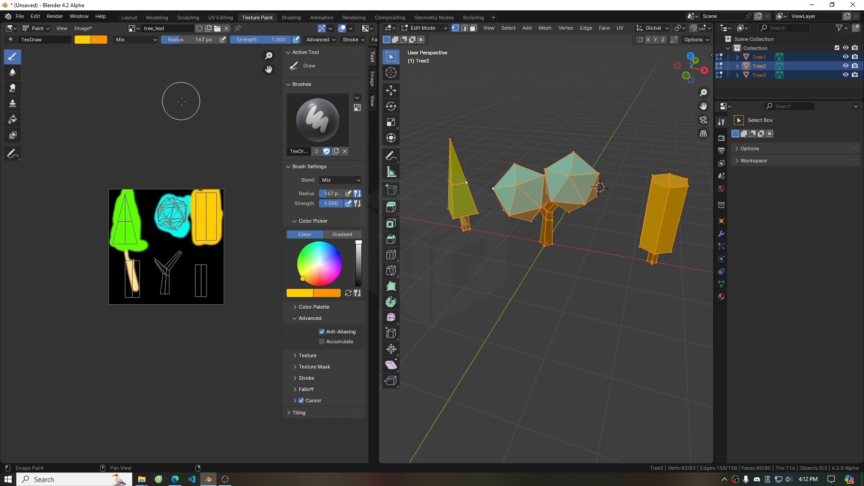
# Lower the brush strength to 0.300 and paint an orange tint onto the columnar crown
pyautogui.scroll(1, 182, 101)
pyautogui.moveTo(271, 40); pyautogui.dragTo(253, 40)
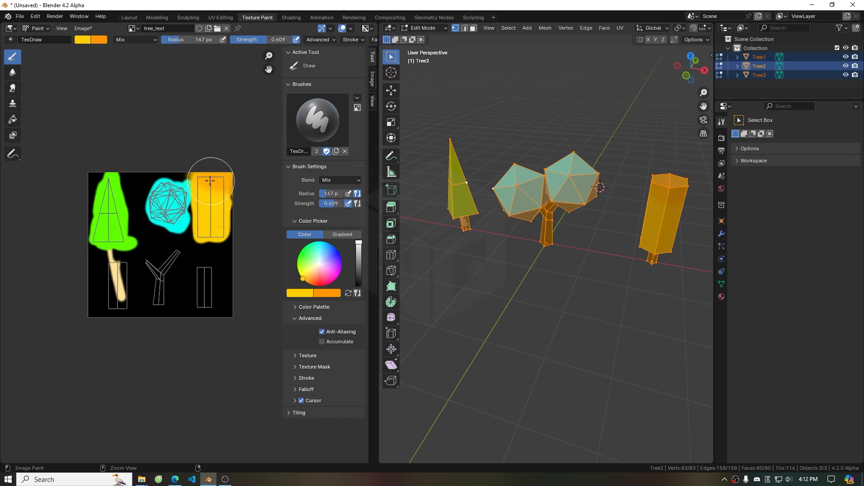
pyautogui.scroll(4, 211, 175)
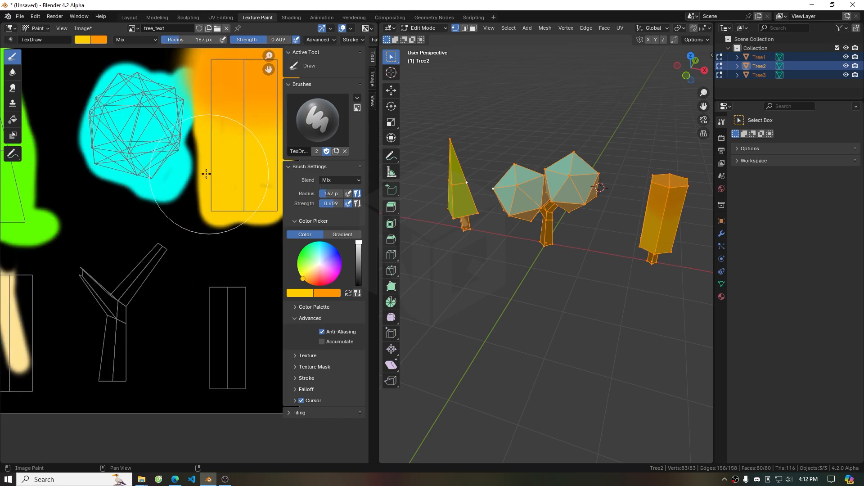
pyautogui.scroll(-2, 208, 174)
pyautogui.moveTo(208, 174); pyautogui.dragTo(158, 179, button='middle')
pyautogui.hotkey('ctrl', 'z')
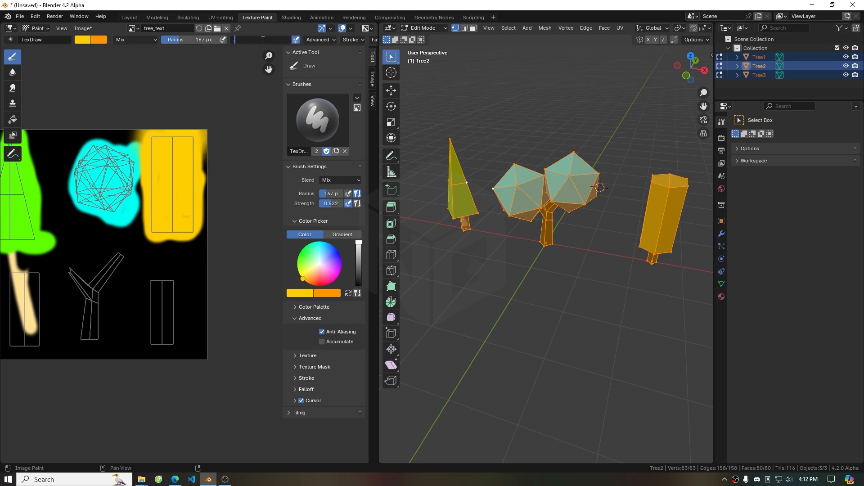
pyautogui.keyDown('ctrl'); pyautogui.moveTo(175, 186); pyautogui.dragTo(168, 176); pyautogui.keyUp('ctrl')
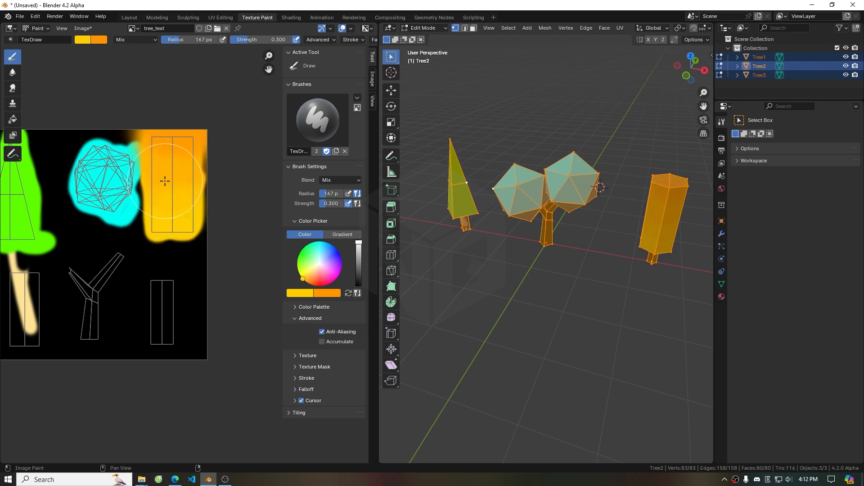
# Paint warm orange-yellow tints over the tops of the pine crown and the round crowns
pyautogui.scroll(-2, 633, 261)
pyautogui.press('Tab')
pyautogui.moveTo(632, 260)
pyautogui.mouseDown(button='middle')
pyautogui.moveTo(593, 255)
pyautogui.moveTo(617, 258)
pyautogui.mouseUp(button='middle')
pyautogui.press('Tab')
pyautogui.moveTo(109, 200); pyautogui.dragTo(202, 197, button='middle')
pyautogui.moveTo(104, 130)
pyautogui.mouseDown()
pyautogui.moveTo(107, 149)
pyautogui.moveTo(54, 164)
pyautogui.moveTo(109, 107)
pyautogui.mouseUp()
pyautogui.moveTo(562, 234); pyautogui.dragTo(535, 227, button='middle')
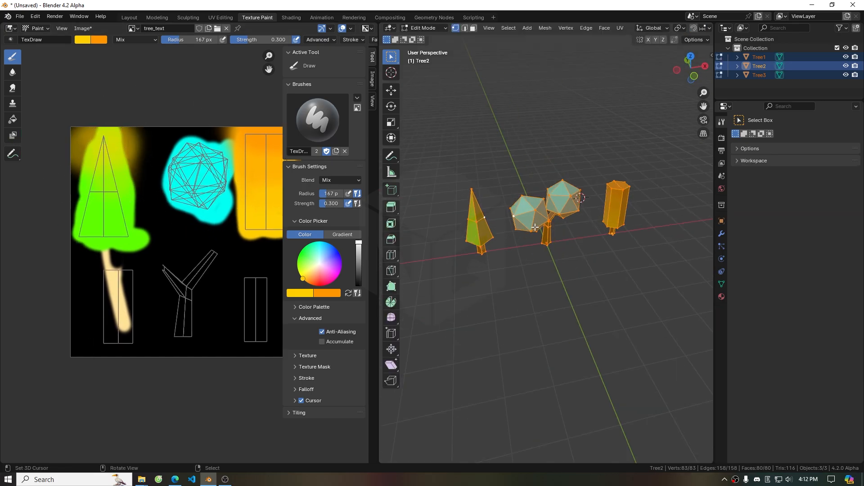
pyautogui.moveTo(211, 150); pyautogui.dragTo(153, 146, button='middle')
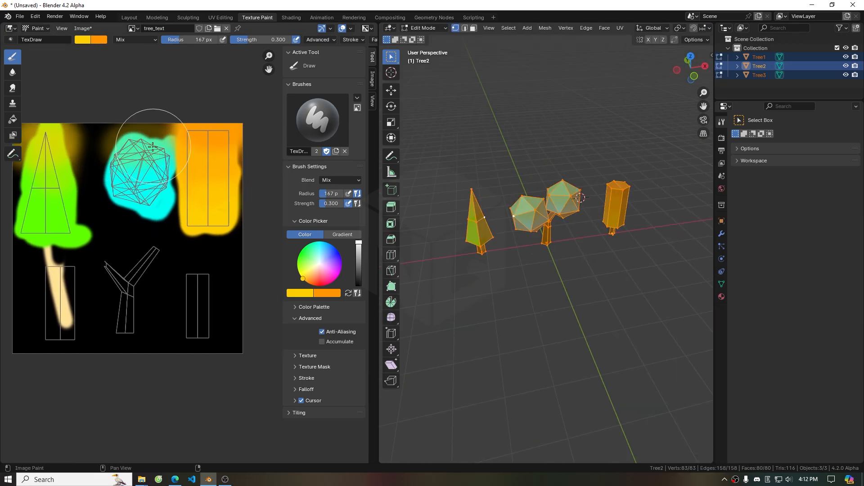
# Return to object mode and set the secondary brush colour to dark brown with a radius of about 73 px
pyautogui.press('Tab')
pyautogui.moveTo(587, 219); pyautogui.dragTo(573, 249, button='middle')
pyautogui.scroll(-1, 177, 271)
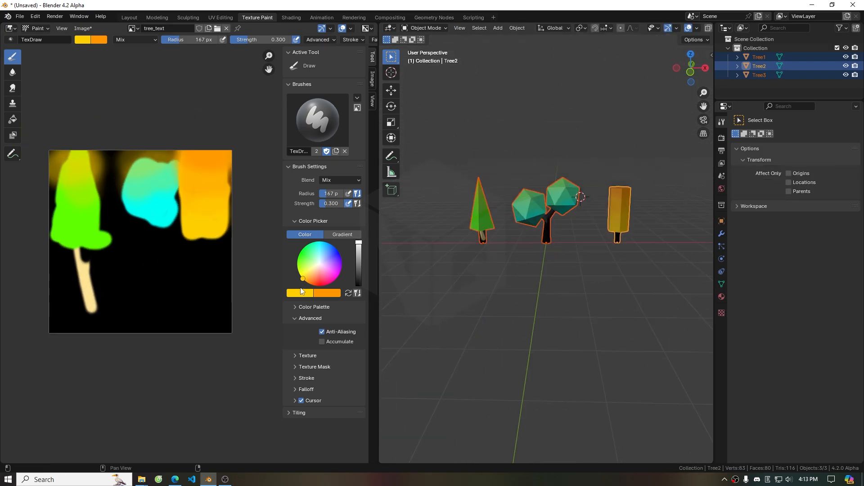
pyautogui.click(95, 38)
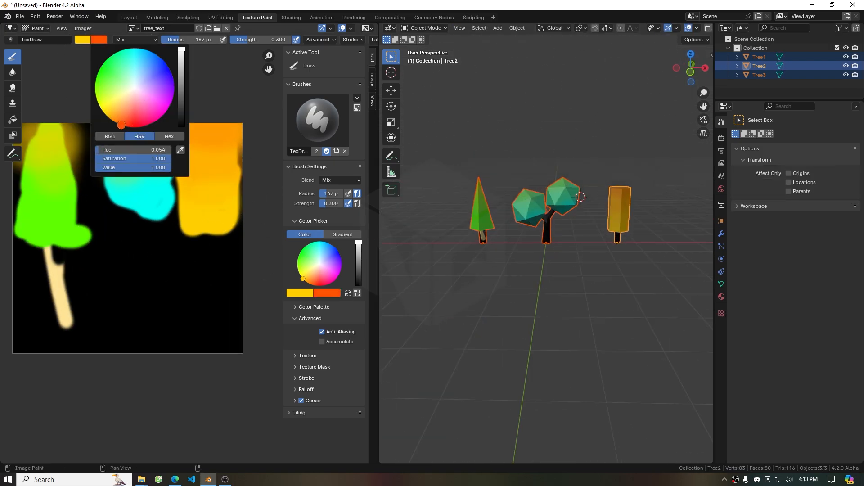
pyautogui.click(182, 86)
pyautogui.moveTo(188, 40); pyautogui.dragTo(182, 39)
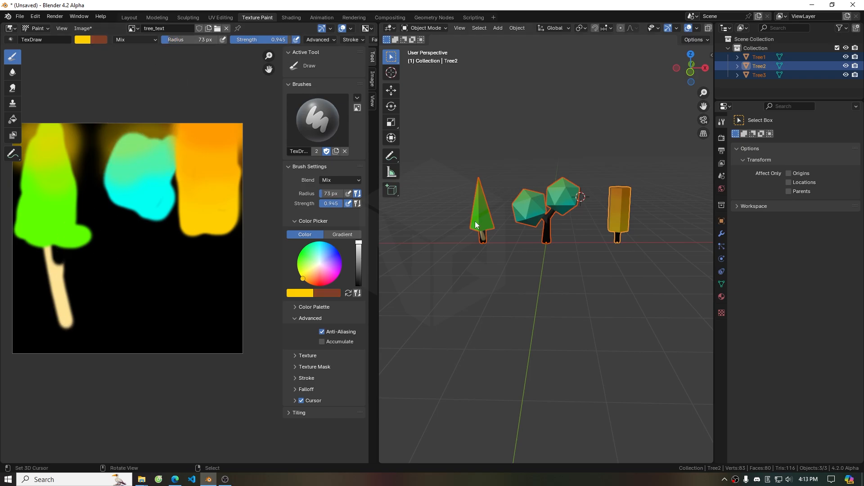
# Paint the trunk areas of the texture brown
pyautogui.press('Tab')
pyautogui.moveTo(67, 324)
pyautogui.mouseDown()
pyautogui.moveTo(61, 286)
pyautogui.moveTo(68, 333)
pyautogui.moveTo(135, 289)
pyautogui.moveTo(196, 299)
pyautogui.moveTo(161, 307)
pyautogui.mouseUp()
pyautogui.press('Tab')
pyautogui.moveTo(562, 279); pyautogui.dragTo(647, 312, button='middle')
pyautogui.press('Tab')
pyautogui.press('Tab')
# Save the painted texture as tree_text.png
pyautogui.click(83, 28)
pyautogui.click(105, 130)
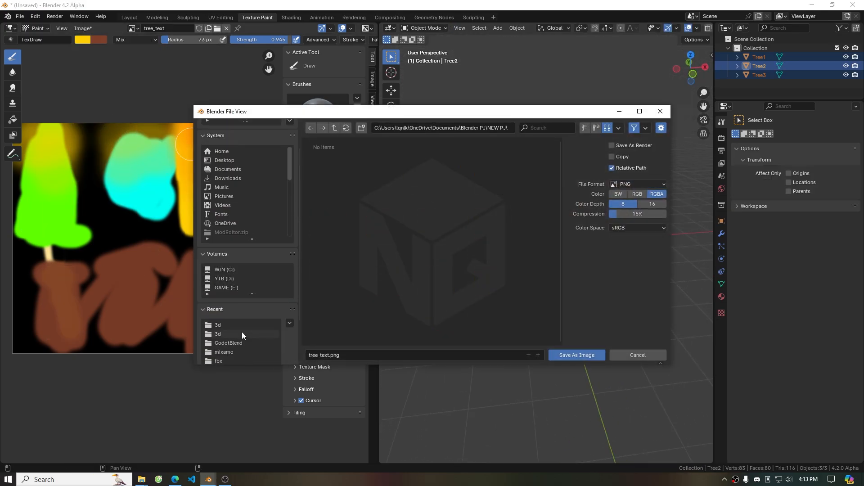
pyautogui.click(583, 354)
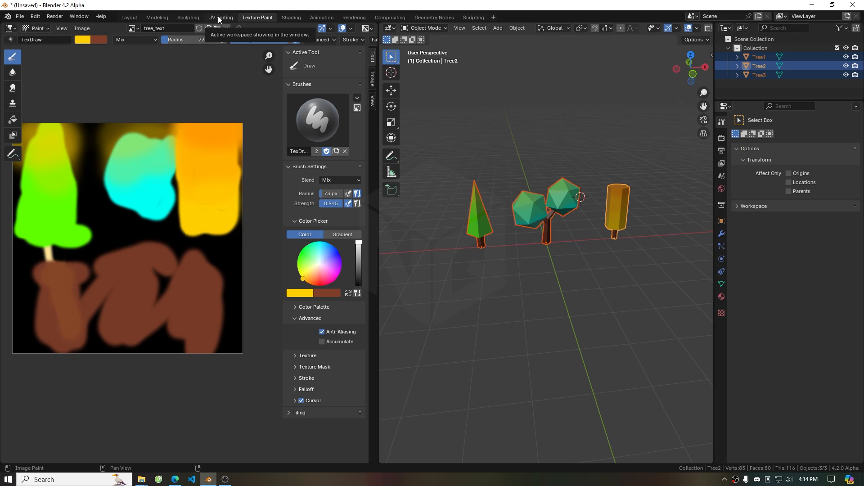
# Switch to the Modeling workspace and set the colour management view transform to Standard
pyautogui.click(157, 18)
pyautogui.moveTo(616, 256)
pyautogui.mouseDown(button='middle')
pyautogui.moveTo(445, 299)
pyautogui.moveTo(434, 277)
pyautogui.moveTo(377, 278)
pyautogui.mouseUp(button='middle')
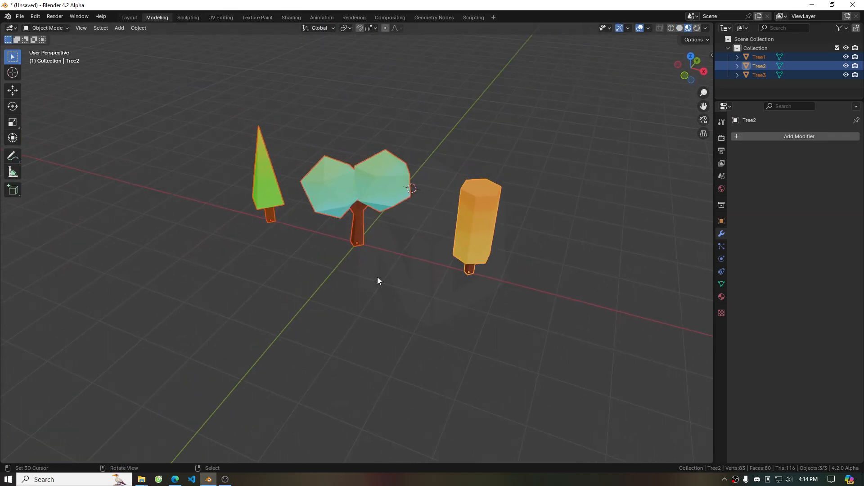
pyautogui.click(722, 138)
pyautogui.click(774, 383)
pyautogui.click(806, 388)
pyautogui.click(807, 399)
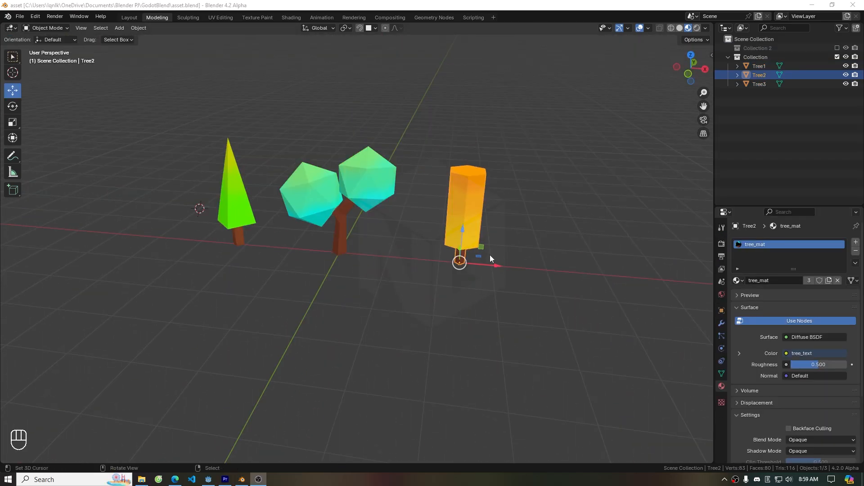
# Add a horizontal loop cut through the middle of the columnar tree's crown
pyautogui.press('Tab')
pyautogui.hotkey('ctrl', 'r')
pyautogui.click(482, 208)
pyautogui.rightClick(483, 207)
pyautogui.press('Tab')
# Add a Triangulate modifier to the round-crowned tree
pyautogui.click(721, 324)
pyautogui.click(759, 245)
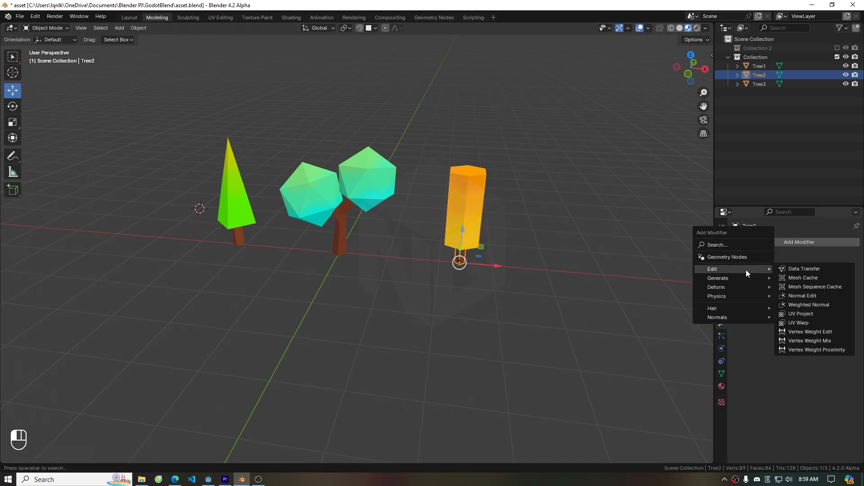
pyautogui.moveTo(755, 277)
pyautogui.click(806, 404)
# Turn on the wireframe overlay in the viewport
pyautogui.press('Tab')
pyautogui.press('Tab')
pyautogui.scroll(4, 558, 171)
pyautogui.click(648, 28)
pyautogui.click(595, 188)
# Add a Triangulate modifier to the columnar tree
pyautogui.scroll(-2, 494, 234)
pyautogui.moveTo(348, 258); pyautogui.dragTo(353, 246, button='middle')
pyautogui.click(356, 238)
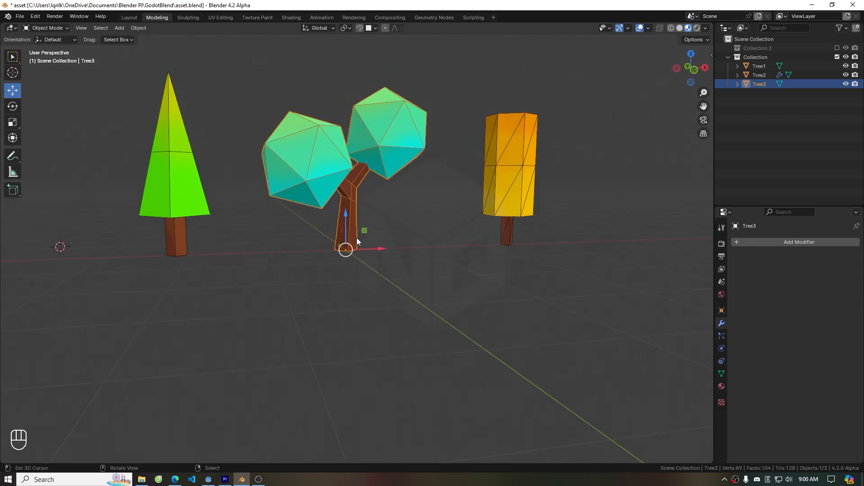
pyautogui.click(765, 242)
pyautogui.write('tri')
pyautogui.click(715, 258)
# Add a Triangulate modifier to the pine tree
pyautogui.click(187, 196)
pyautogui.click(764, 240)
pyautogui.write('tri')
pyautogui.click(695, 255)
pyautogui.moveTo(246, 252); pyautogui.dragTo(280, 267, button='middle')
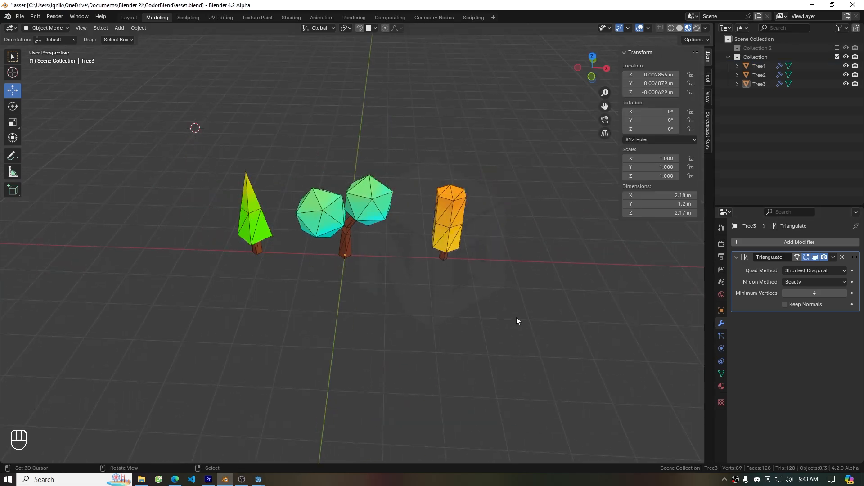
# Clear the pine tree's rotation and location
pyautogui.click(253, 216)
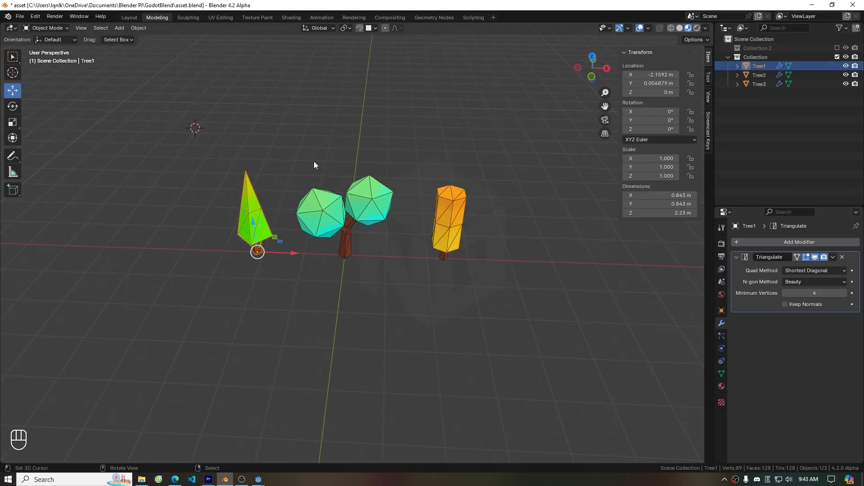
pyautogui.hotkey('alt', 'r')
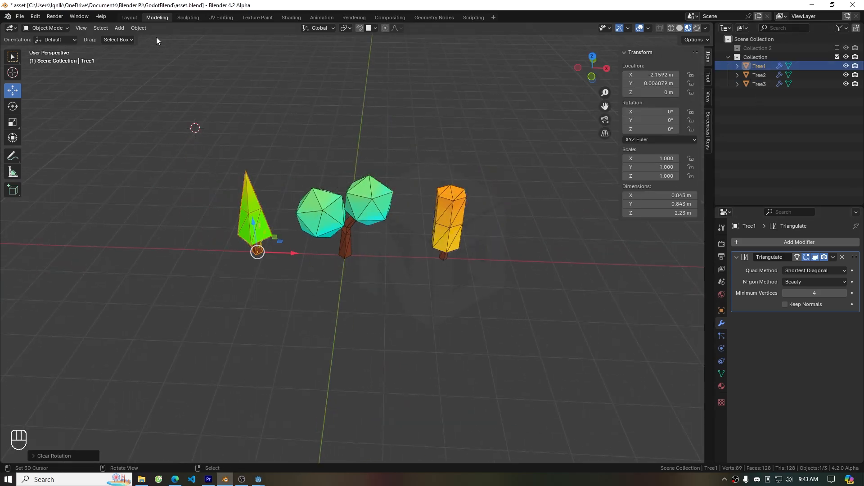
pyautogui.click(138, 28)
pyautogui.moveTo(180, 65)
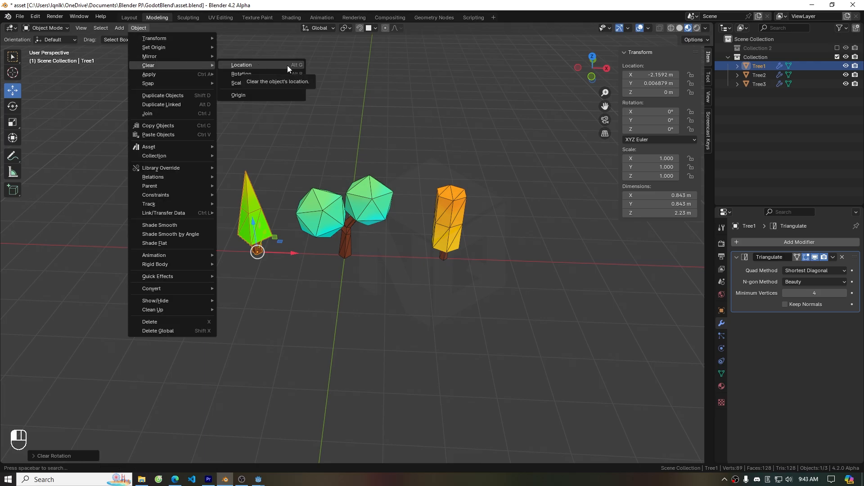
pyautogui.click(242, 65)
# Clear the columnar tree's location and select all three trees
pyautogui.click(452, 212)
pyautogui.hotkey('alt', 'g')
pyautogui.moveTo(253, 126); pyautogui.dragTo(455, 309)
# Start an FBX export of the selected trees and review the transform options
pyautogui.click(24, 18)
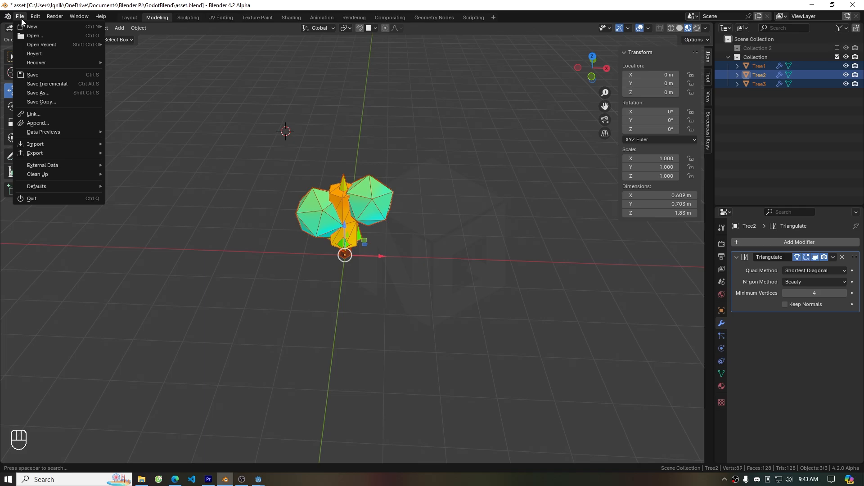
pyautogui.moveTo(67, 157)
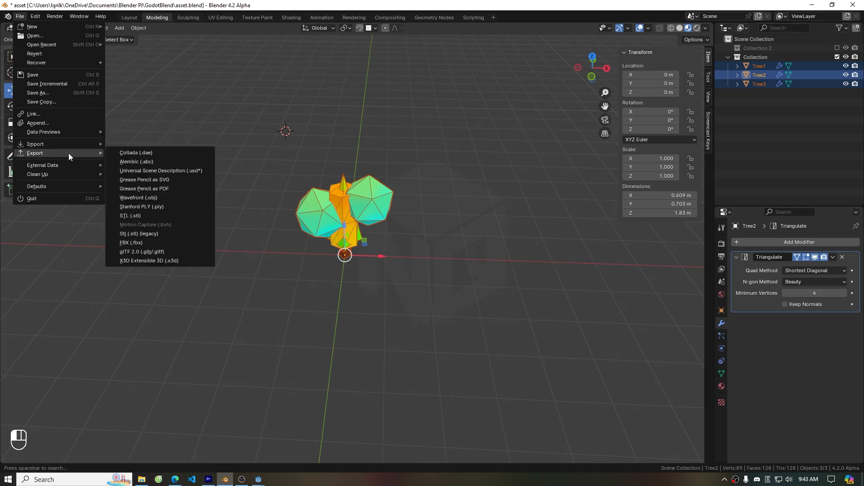
pyautogui.click(160, 243)
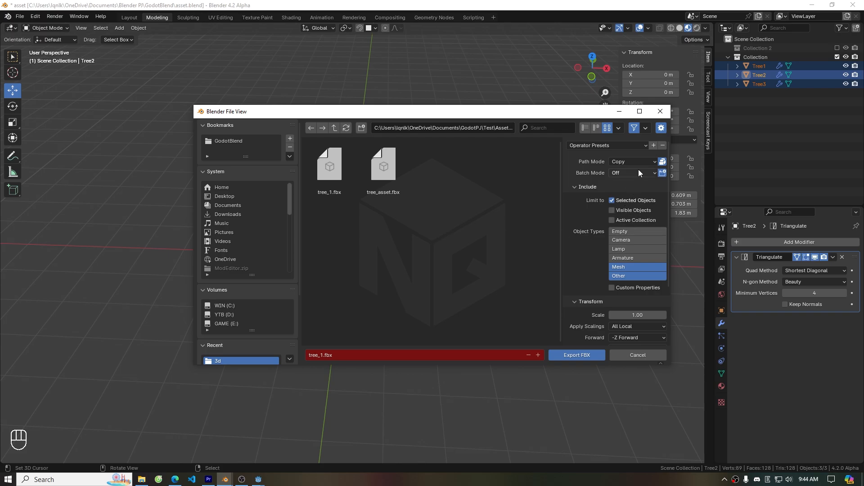
pyautogui.scroll(-4, 616, 280)
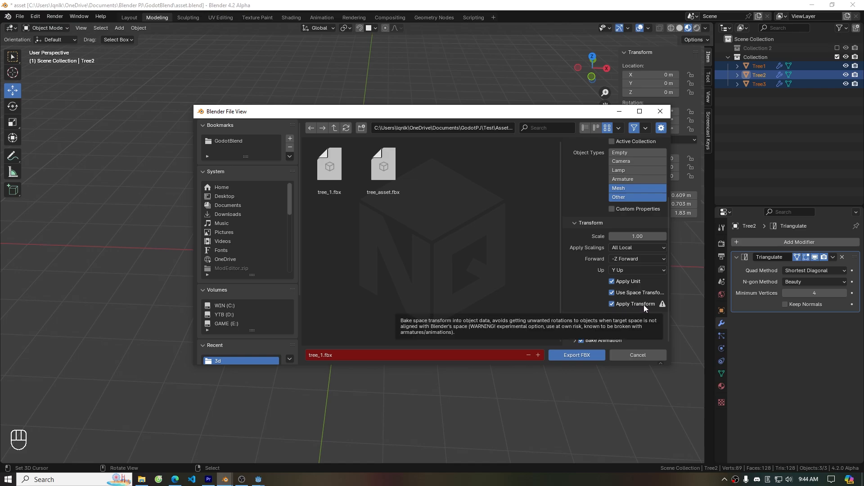
pyautogui.scroll(-10, 268, 236)
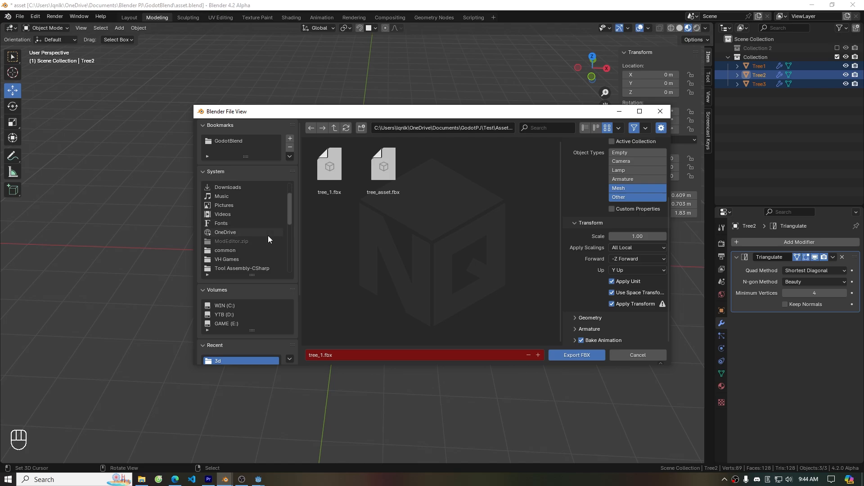
pyautogui.scroll(-5, 259, 247)
# Export the FBX into the TribalManagementPJ Asset/3d folder as tree_asset.fbx
pyautogui.click(245, 240)
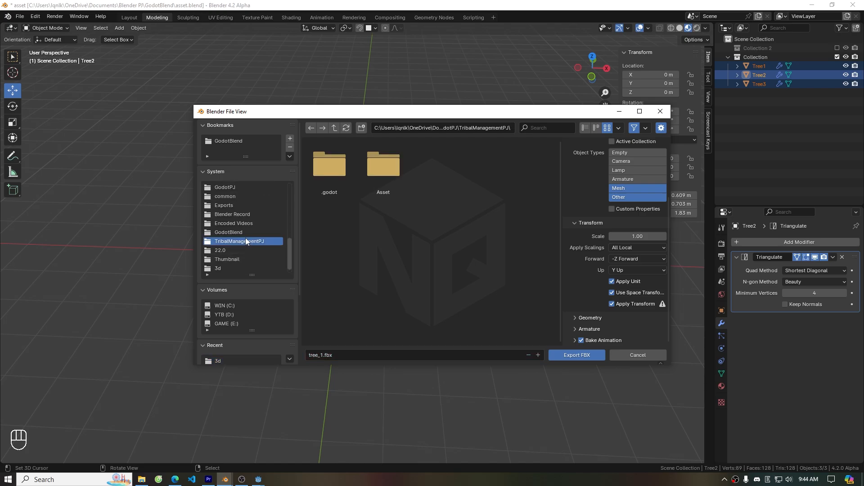
pyautogui.doubleClick(380, 175)
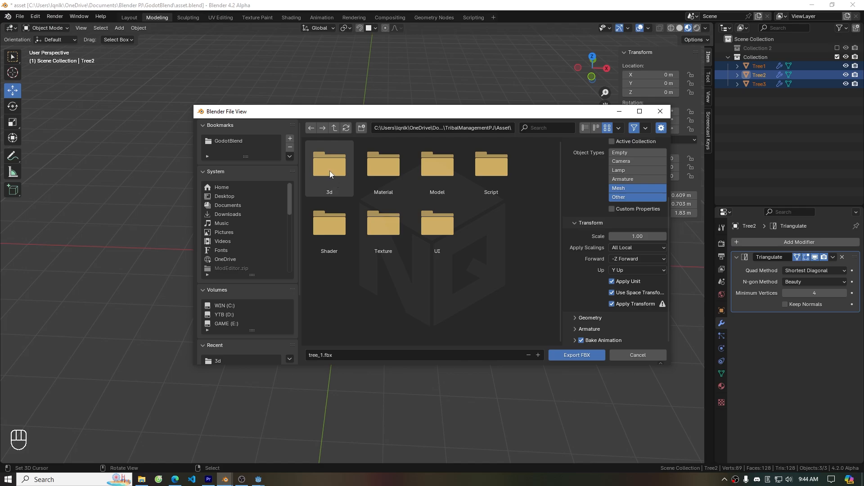
pyautogui.doubleClick(330, 171)
pyautogui.click(336, 352)
pyautogui.click(323, 355)
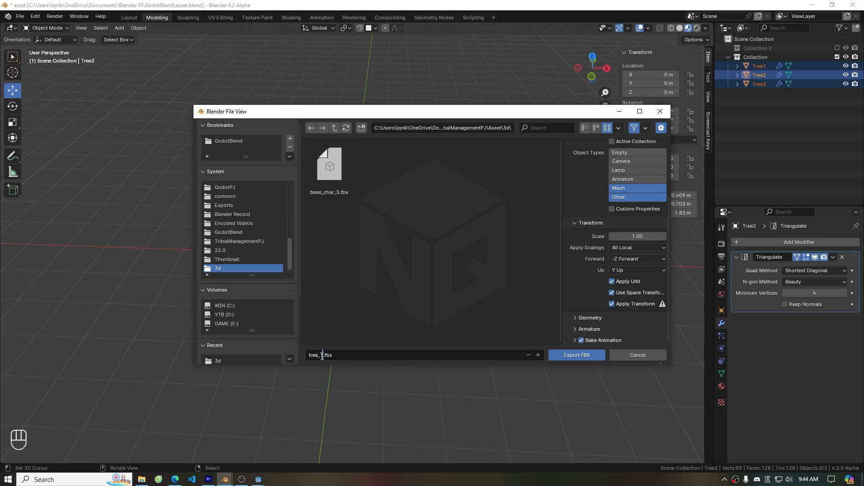
pyautogui.write('asset')
pyautogui.click(585, 357)
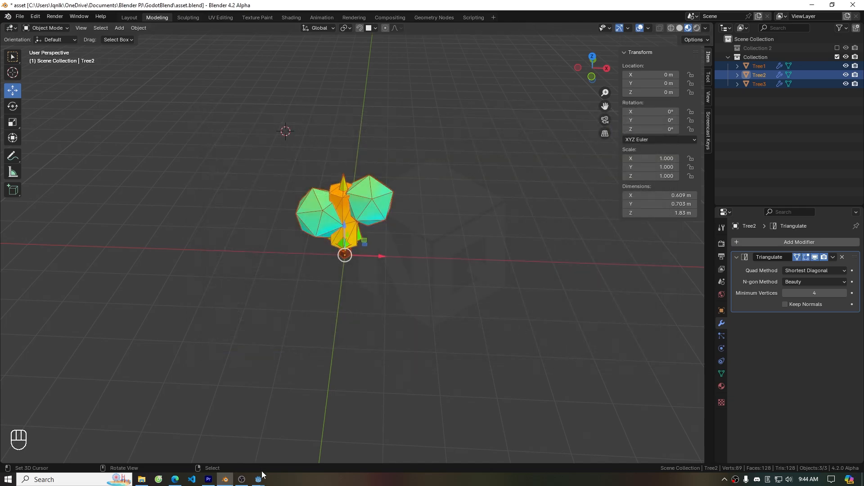
# Switch to Godot and drag tree_asset.fbx into the 3D scene
pyautogui.moveTo(259, 478)
pyautogui.click(284, 436)
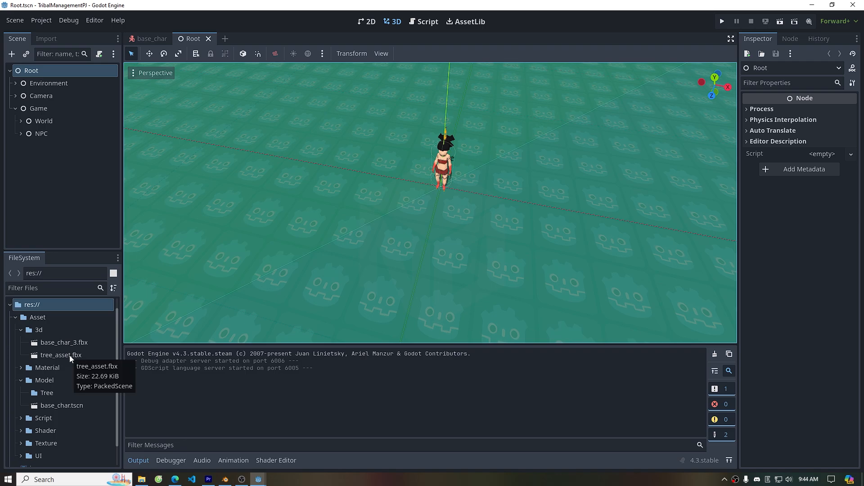
pyautogui.moveTo(69, 355); pyautogui.dragTo(408, 185)
pyautogui.scroll(5, 353, 196)
pyautogui.moveTo(365, 221); pyautogui.dragTo(408, 191, button='middle')
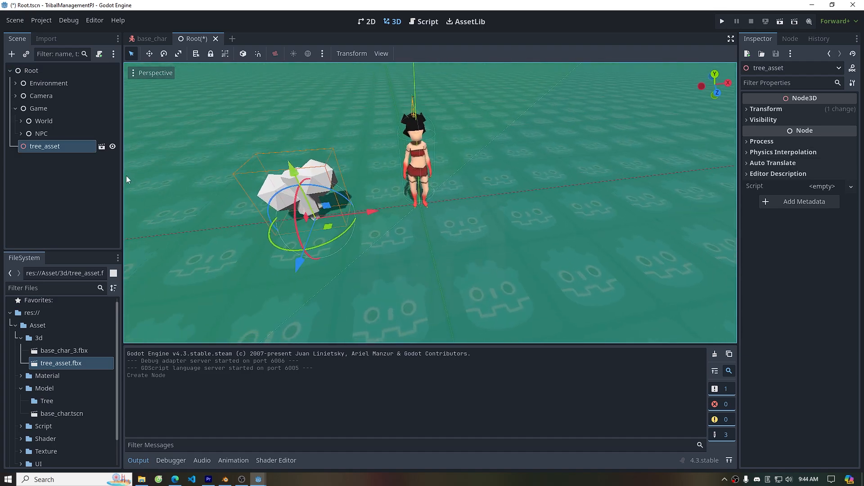
# Make the tree_asset instance local and select its Tree1, Tree2 and Tree3 meshes
pyautogui.rightClick(80, 146)
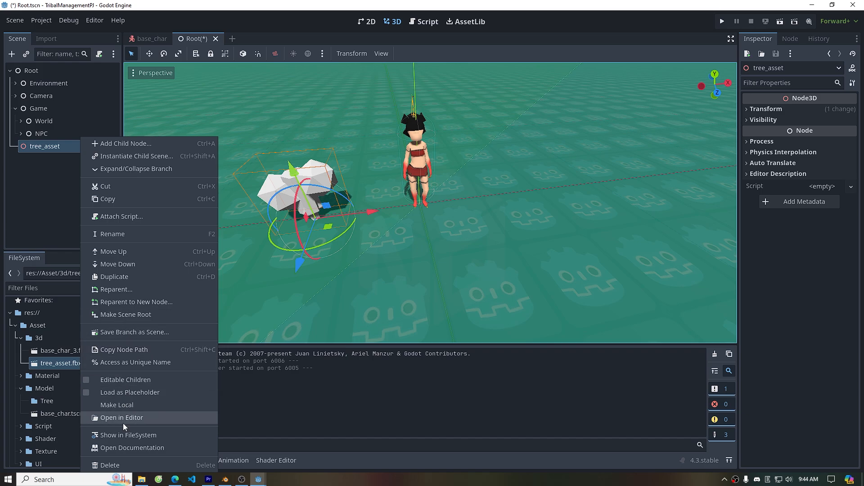
pyautogui.click(130, 405)
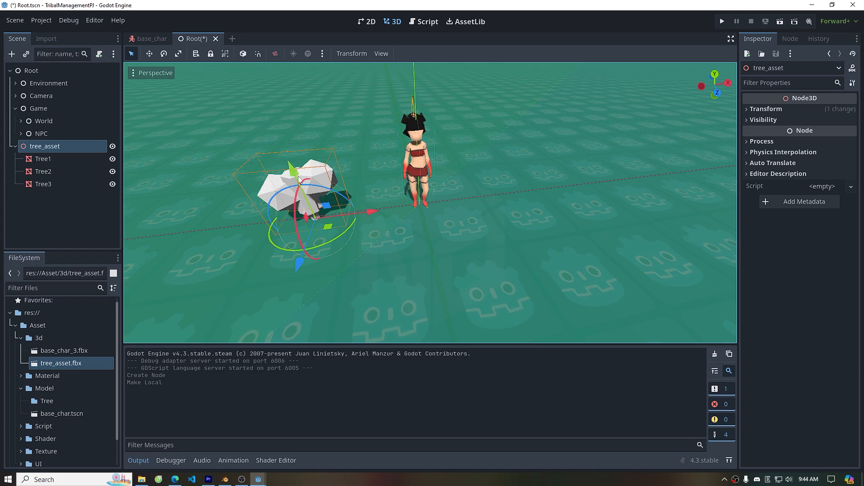
pyautogui.click(91, 163)
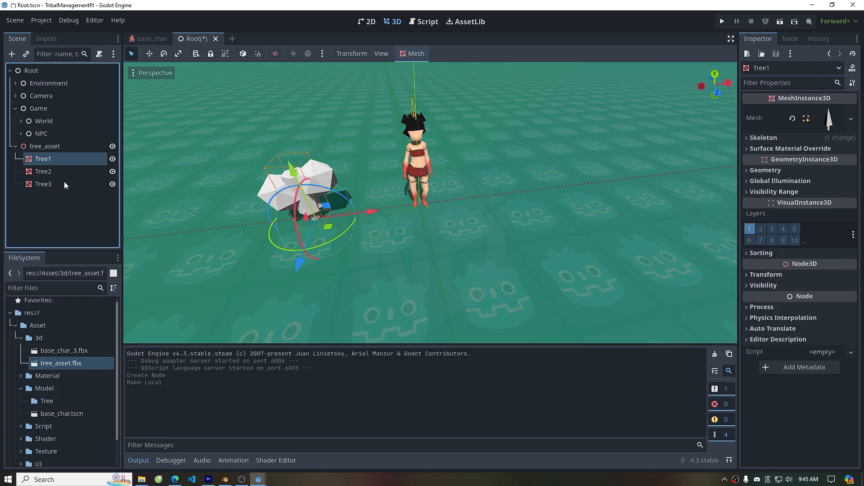
pyautogui.keyDown('shift'); pyautogui.click(64, 182); pyautogui.keyUp('shift')
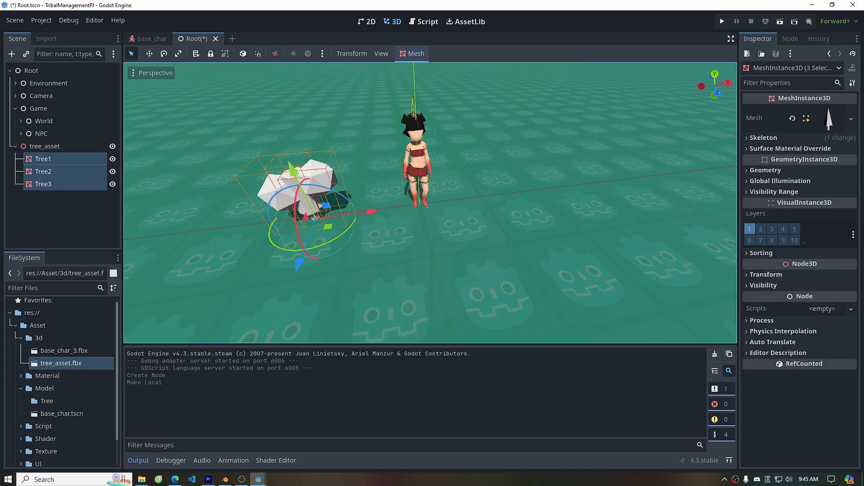
# Set the three tree meshes' scale to 3 and move them away from the character
pyautogui.click(784, 276)
pyautogui.moveTo(764, 353); pyautogui.dragTo(860, 353)
pyautogui.click(763, 354)
pyautogui.write('3')
pyautogui.press('Return')
pyautogui.scroll(-5, 428, 212)
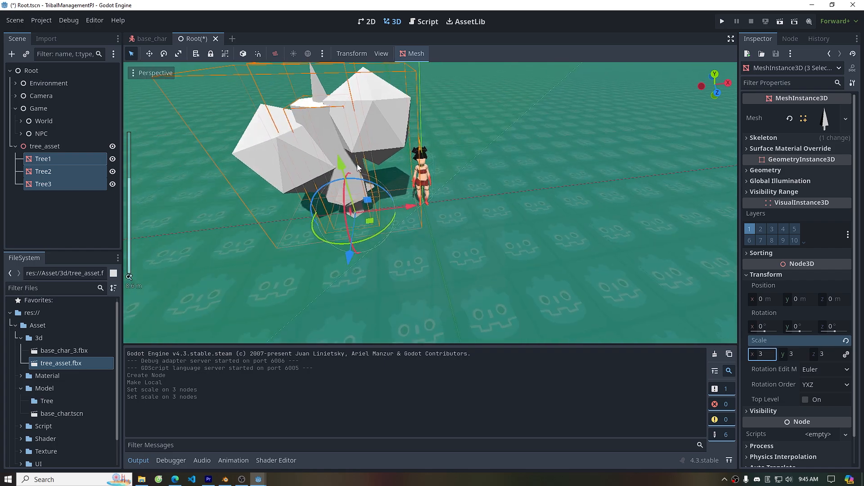
pyautogui.moveTo(430, 215); pyautogui.dragTo(258, 193)
# Give Tree1 a new StandardMaterial3D as its surface material override
pyautogui.click(64, 159)
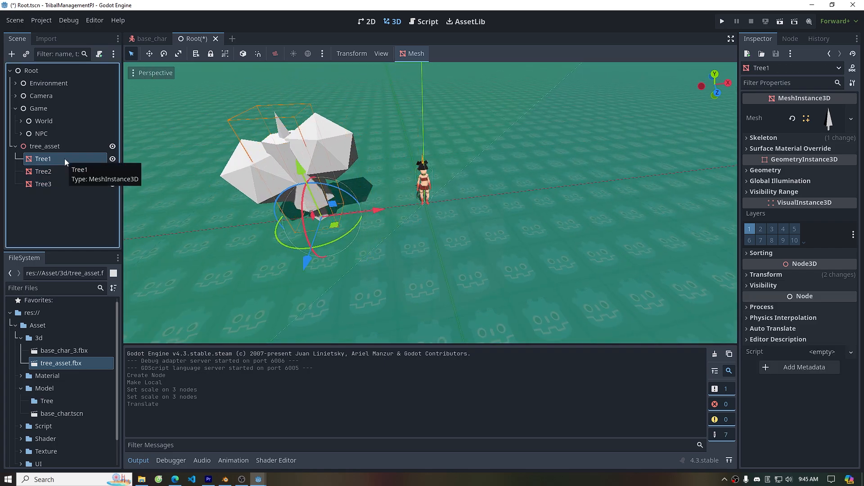
pyautogui.click(785, 148)
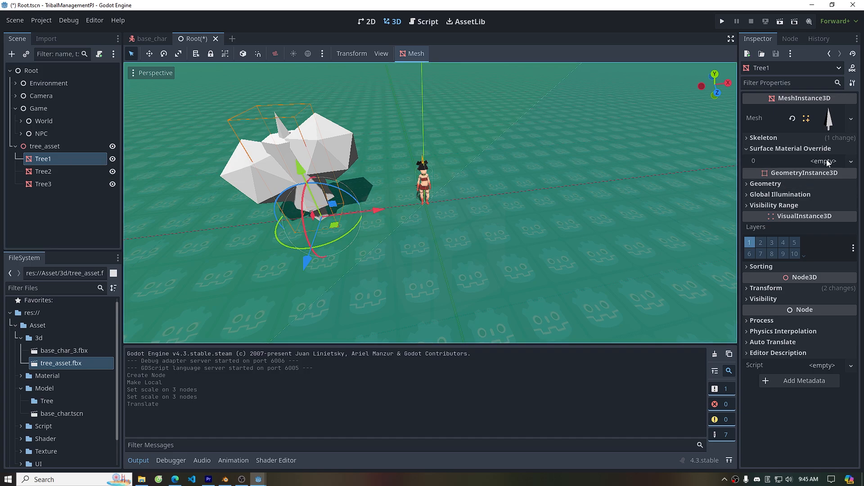
pyautogui.click(830, 161)
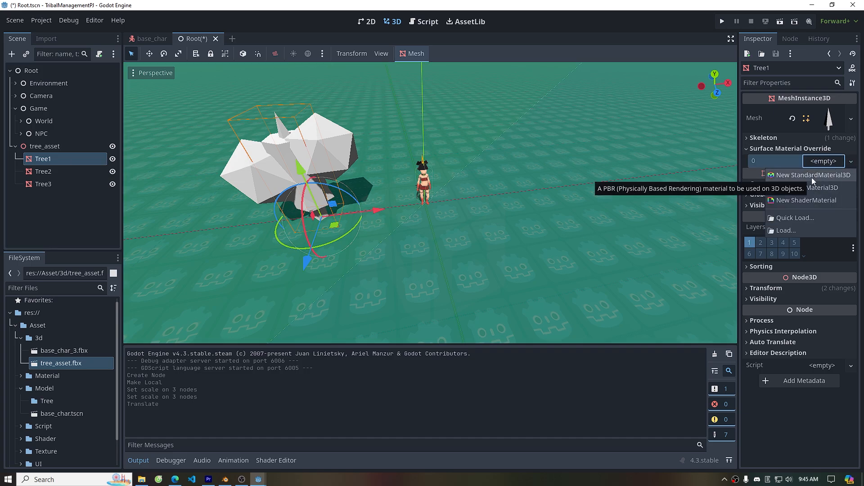
pyautogui.click(811, 175)
pyautogui.click(831, 179)
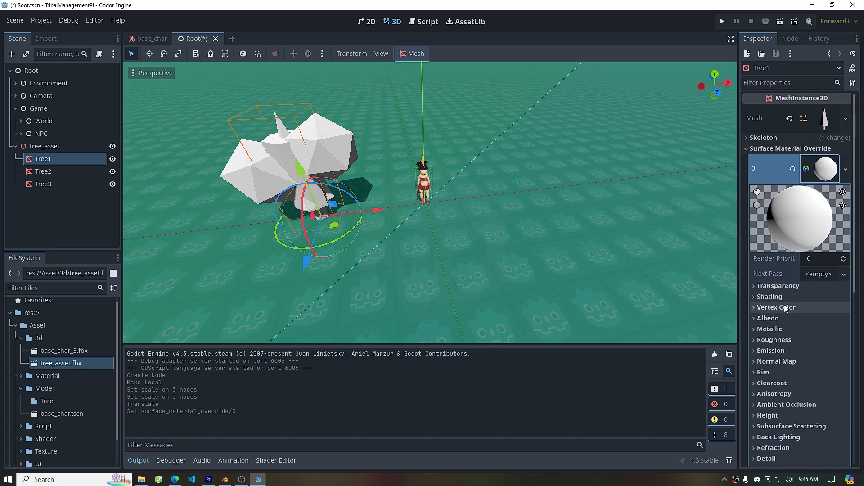
# Set the material's diffuse and specular shading modes to Toon
pyautogui.click(788, 298)
pyautogui.click(826, 324)
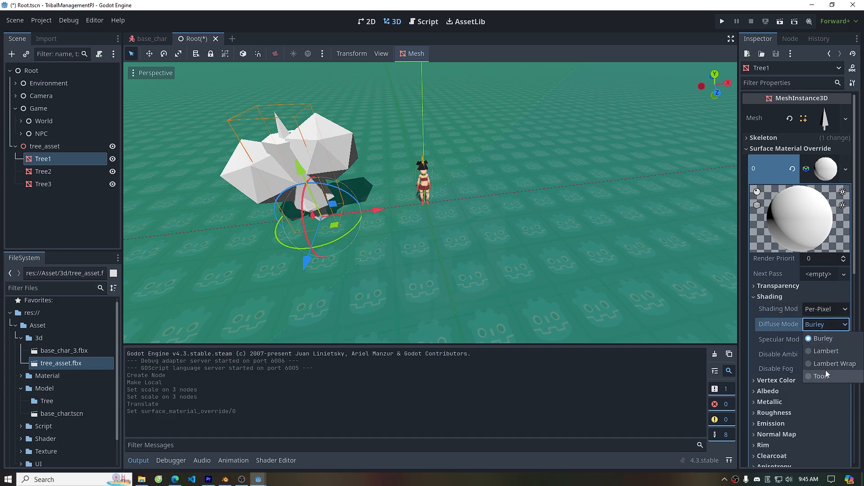
pyautogui.click(825, 375)
pyautogui.click(830, 340)
pyautogui.click(824, 366)
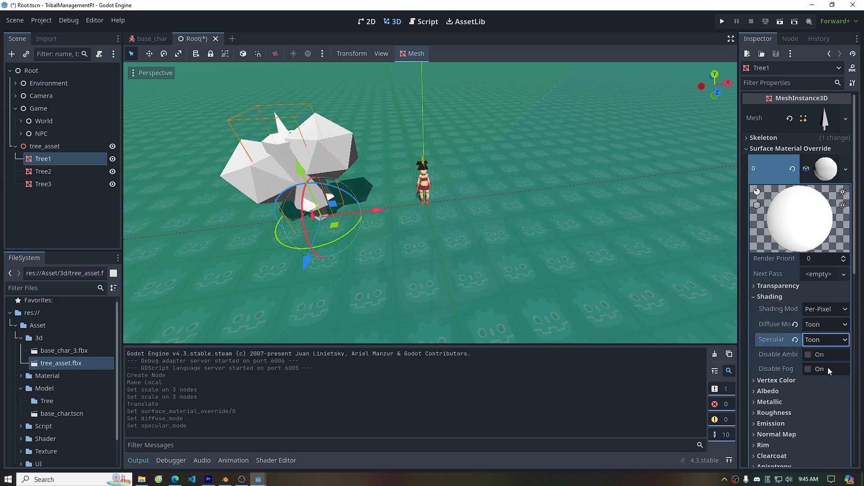
# Load tree_text.png as the material's albedo texture
pyautogui.click(785, 391)
pyautogui.scroll(-5, 790, 329)
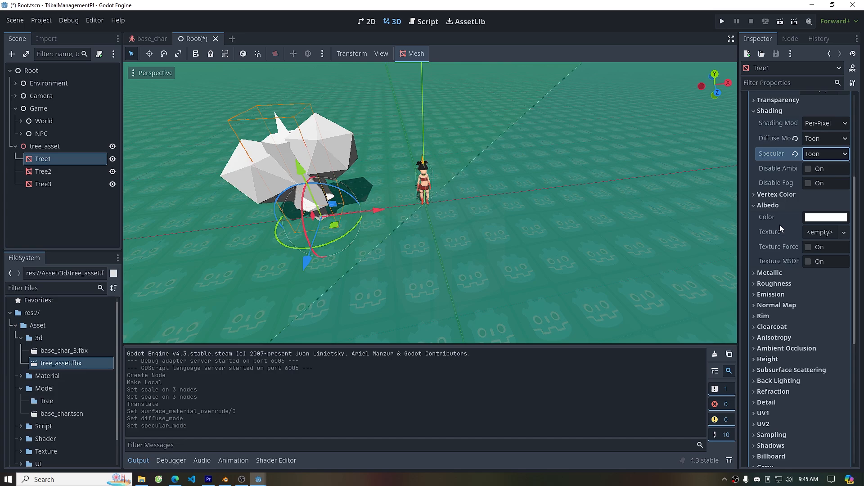
pyautogui.click(820, 232)
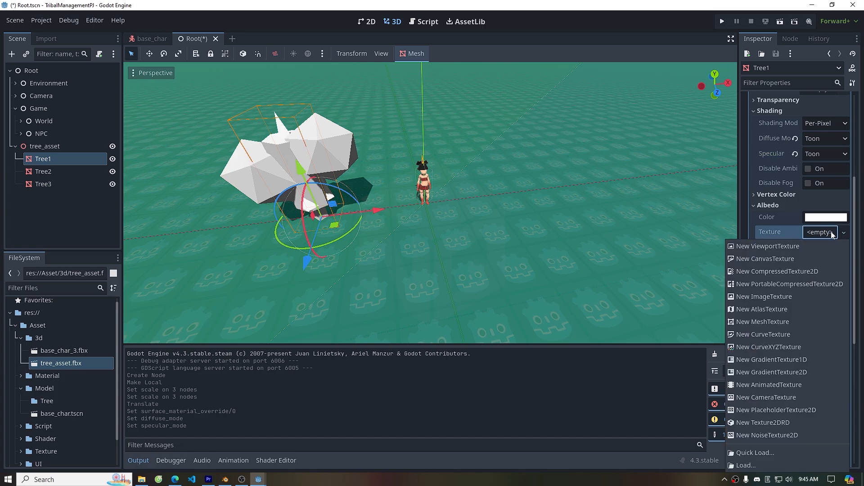
pyautogui.click(782, 455)
pyautogui.click(401, 223)
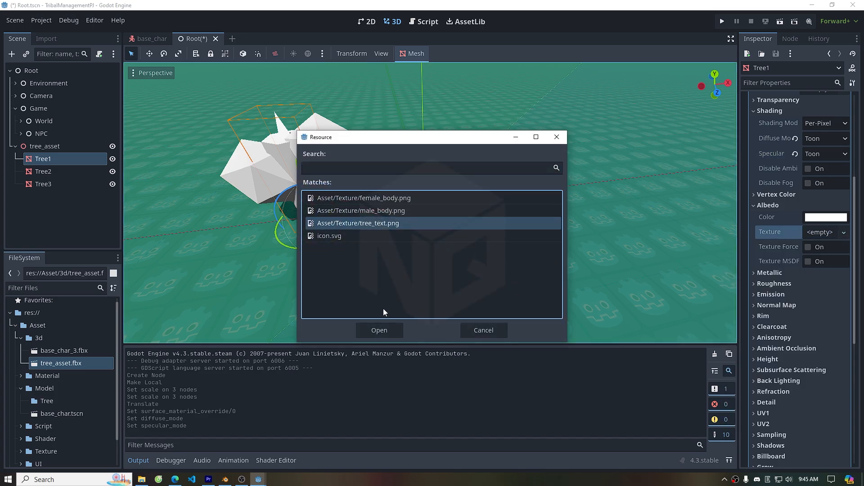
pyautogui.click(389, 332)
# Save the material as tree_mat.tres in the Asset/Material folder
pyautogui.scroll(5, 796, 202)
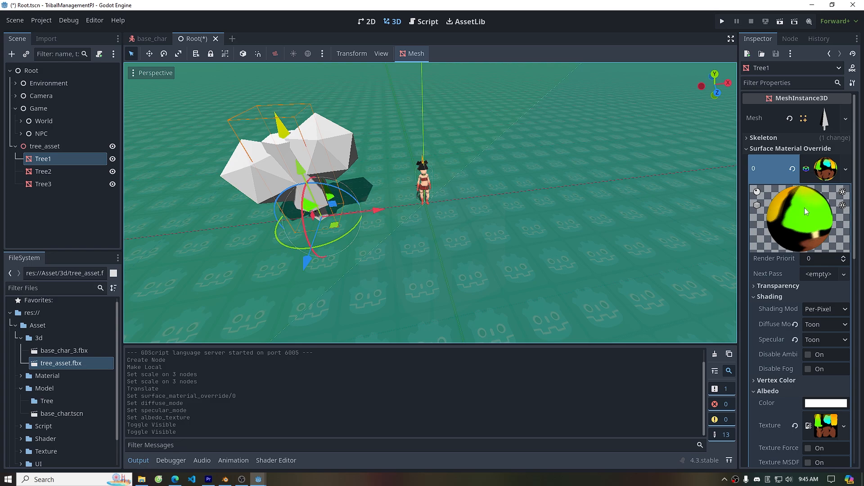
pyautogui.rightClick(808, 181)
pyautogui.click(800, 299)
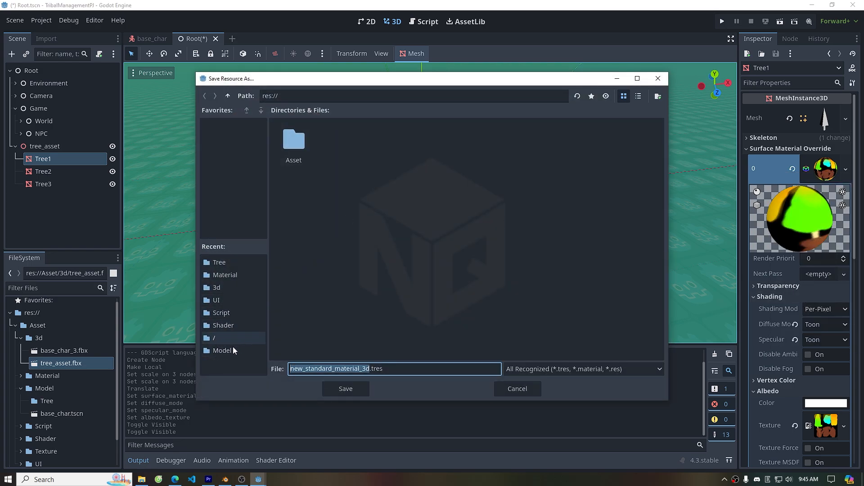
pyautogui.click(229, 275)
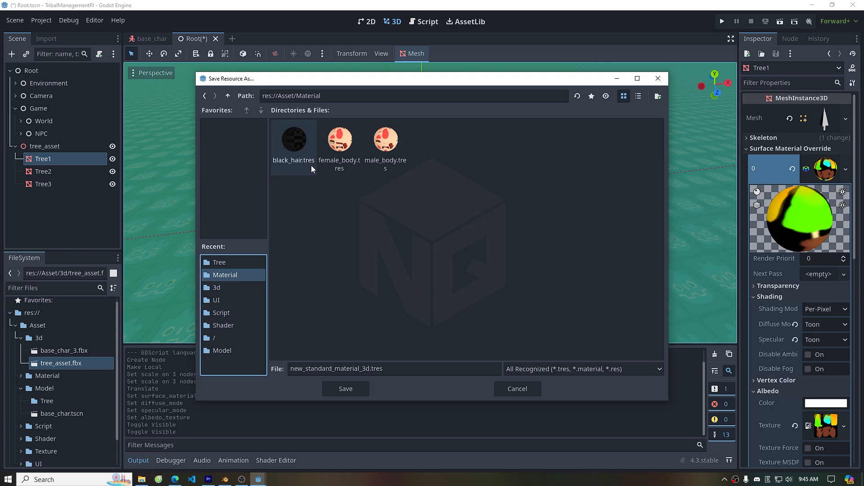
pyautogui.click(336, 368)
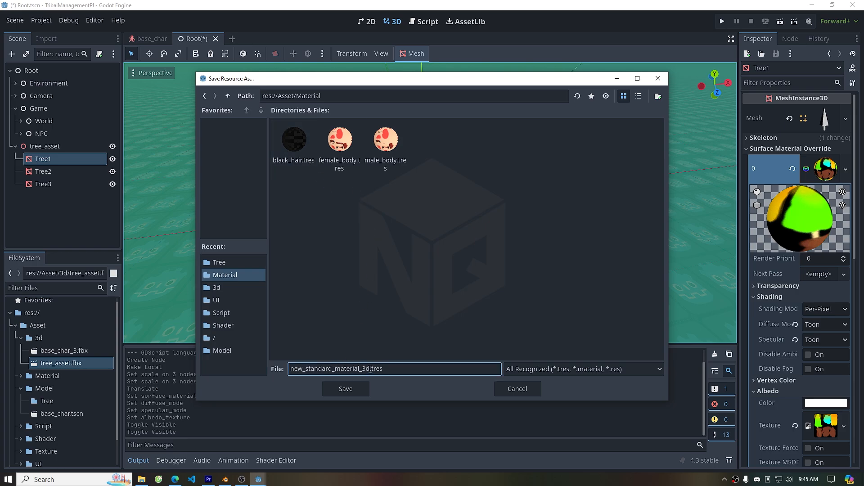
pyautogui.moveTo(370, 369); pyautogui.dragTo(263, 363)
pyautogui.write('tree_mat')
pyautogui.click(348, 388)
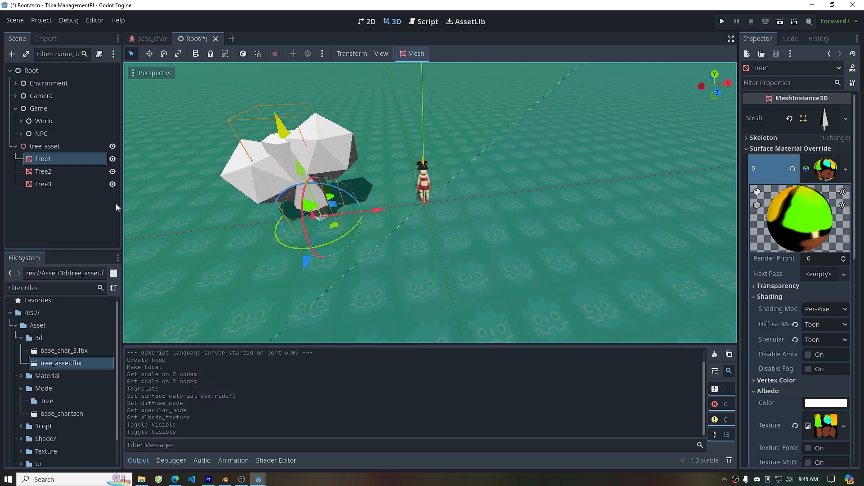
# Hide Tree1 and load tree_mat.tres as Tree2's surface material override
pyautogui.click(112, 159)
pyautogui.click(85, 172)
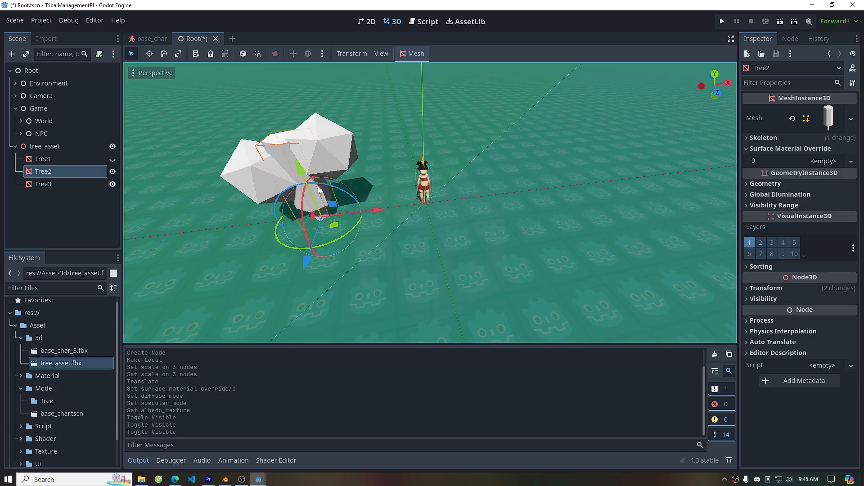
pyautogui.click(825, 161)
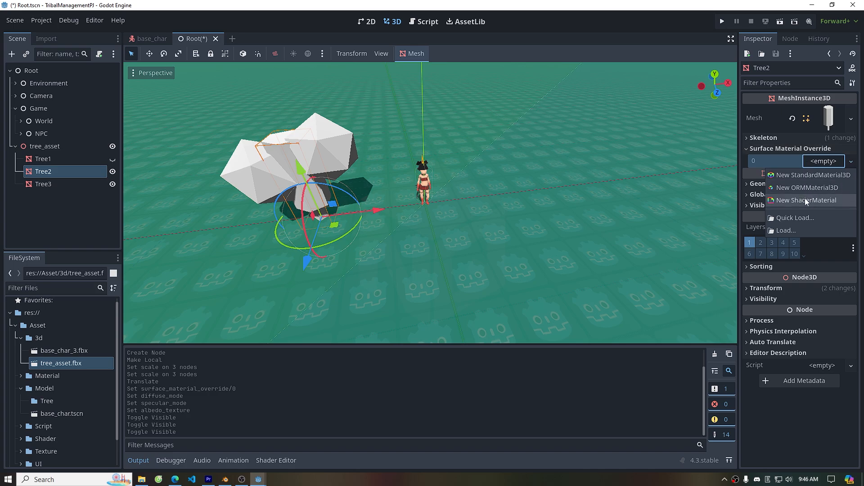
pyautogui.click(803, 218)
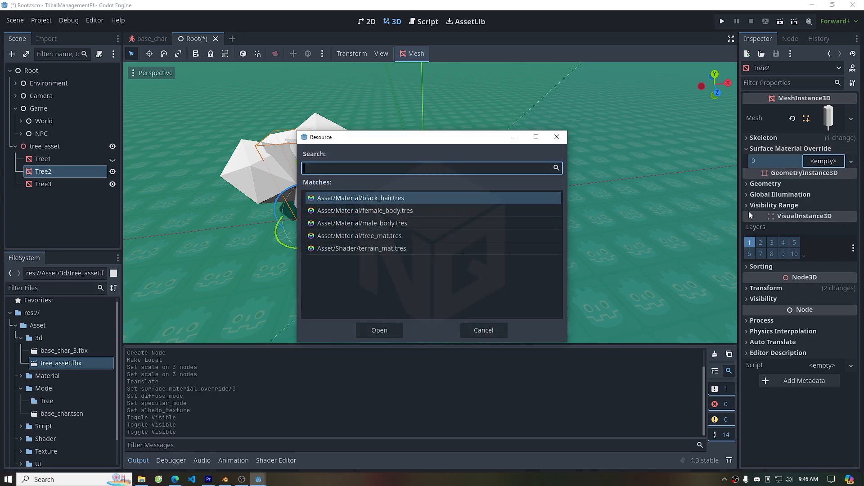
pyautogui.click(380, 238)
pyautogui.click(379, 330)
# Hide Tree2 and load tree_mat.tres as Tree3's surface material override
pyautogui.click(113, 172)
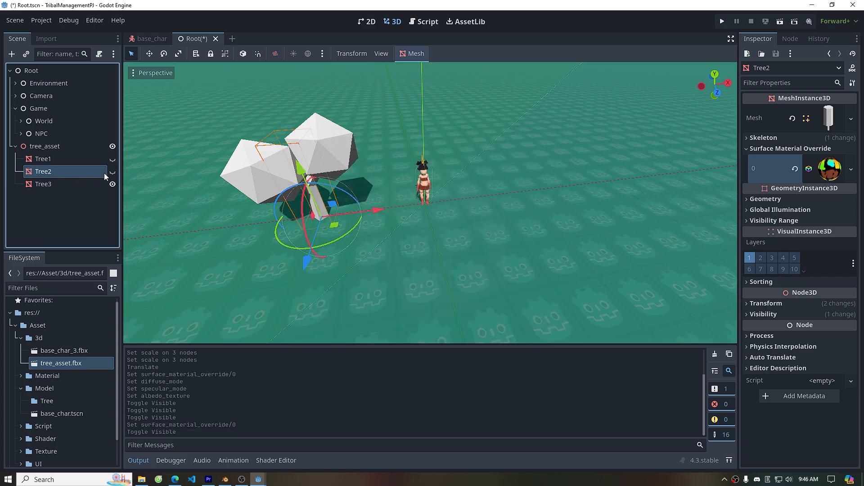
pyautogui.click(90, 182)
pyautogui.click(816, 149)
pyautogui.click(826, 162)
pyautogui.click(759, 218)
pyautogui.click(392, 237)
pyautogui.click(381, 327)
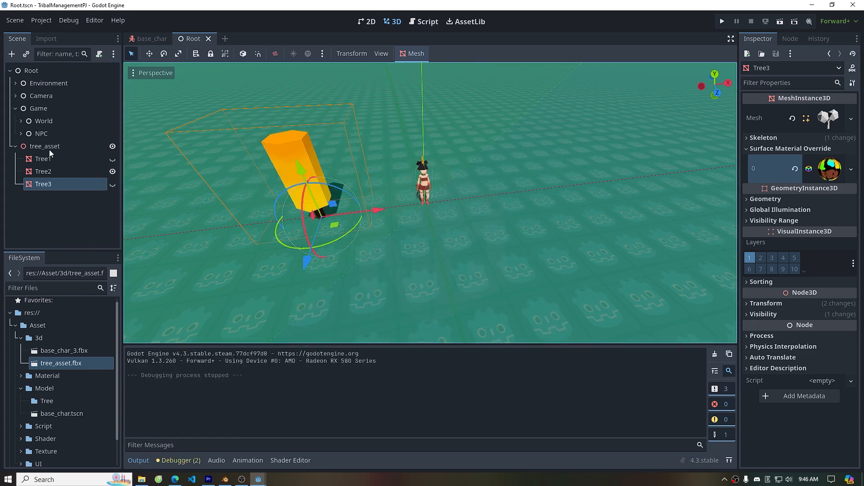
# Change the tree_asset node's type to Area3D
pyautogui.click(50, 149)
pyautogui.rightClick(51, 148)
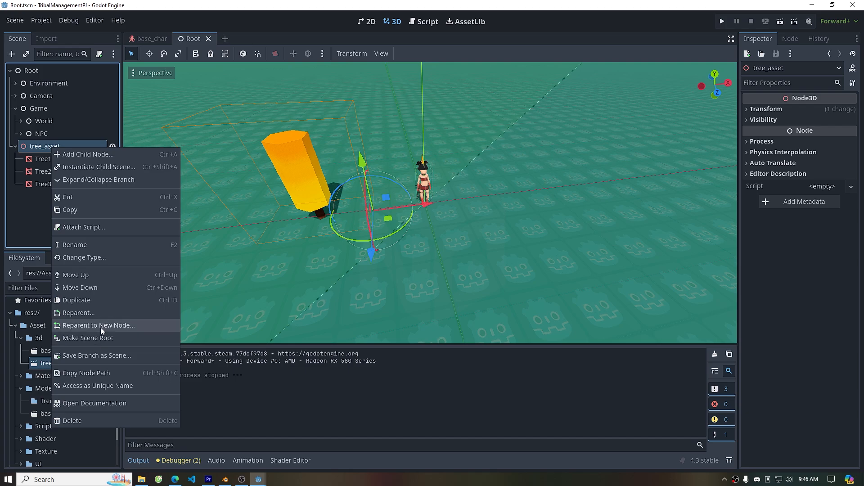
pyautogui.click(94, 259)
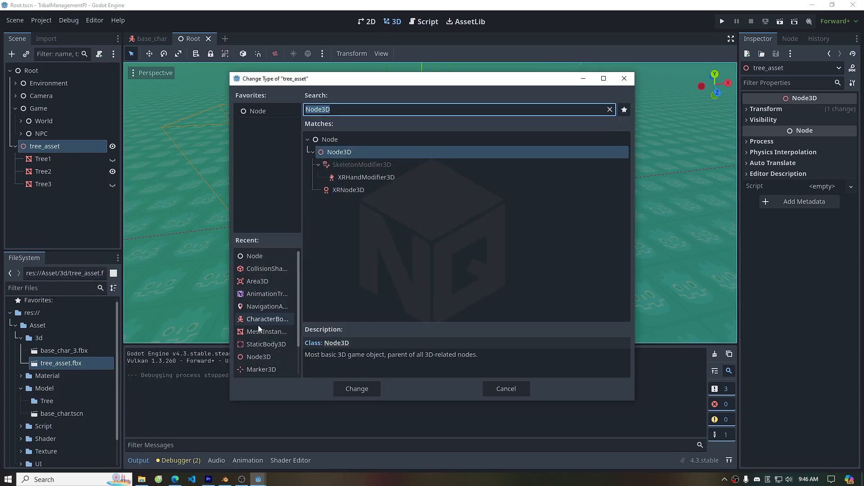
pyautogui.click(265, 282)
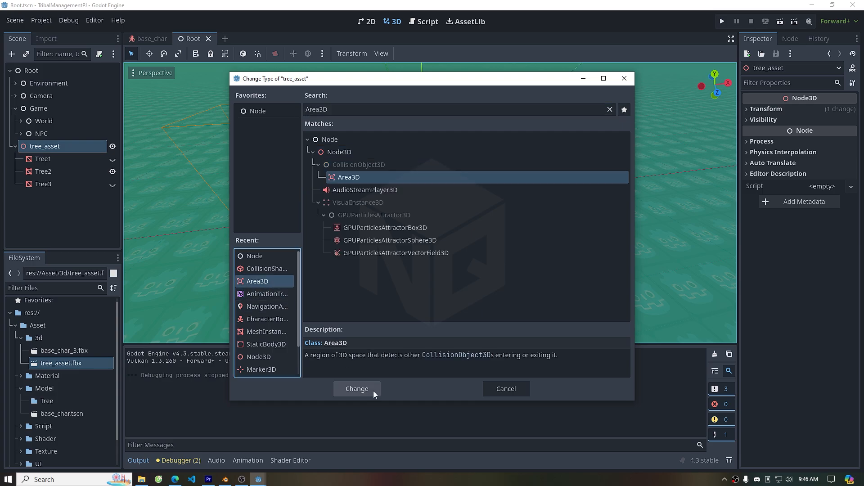
pyautogui.click(367, 390)
# Add a CollisionShape3D child node to tree_asset
pyautogui.rightClick(66, 148)
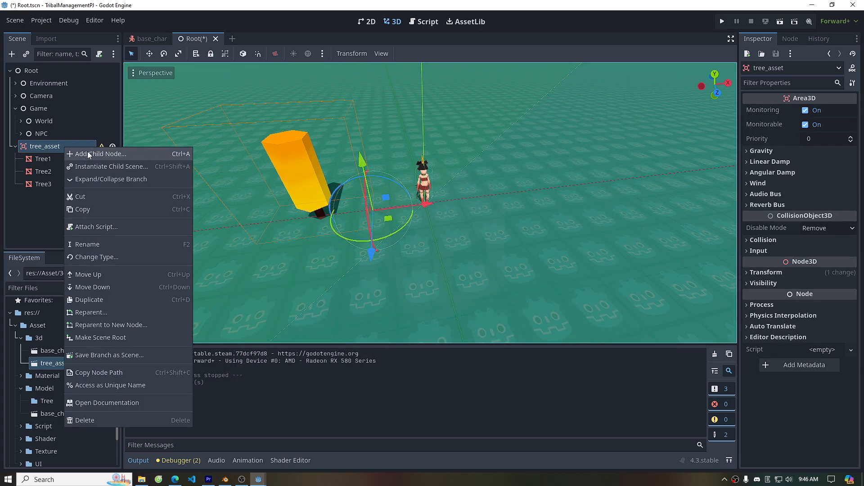
pyautogui.click(51, 147)
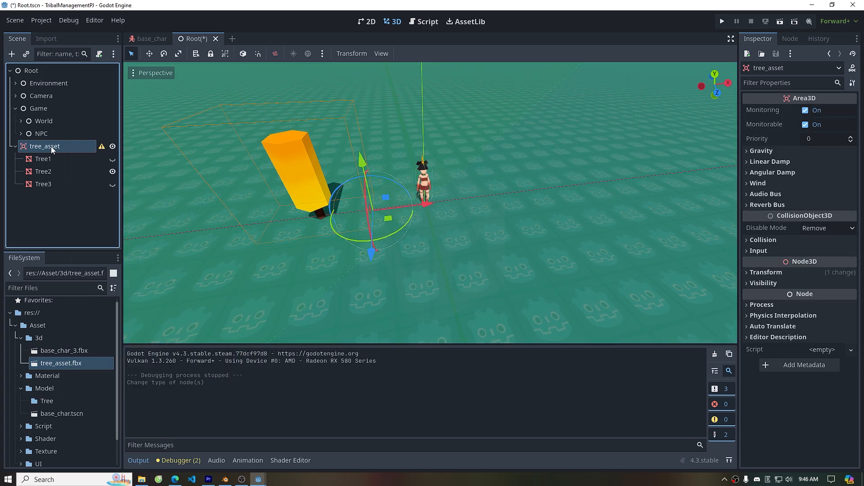
pyautogui.rightClick(53, 146)
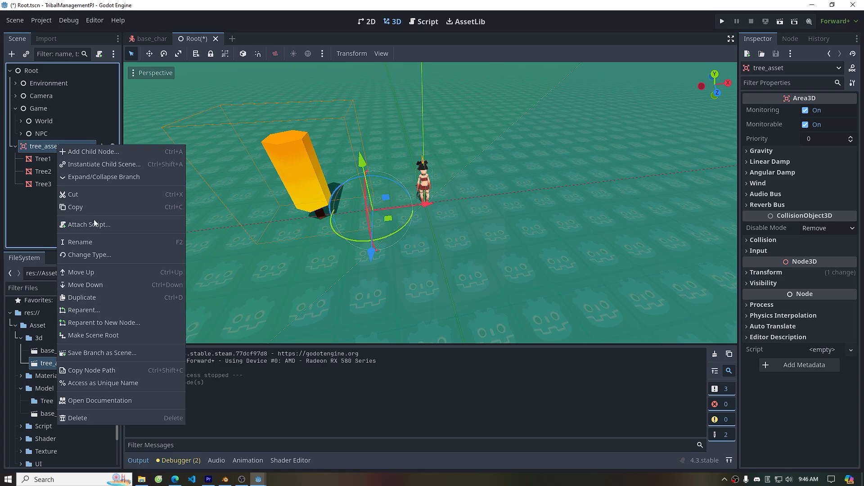
pyautogui.click(98, 153)
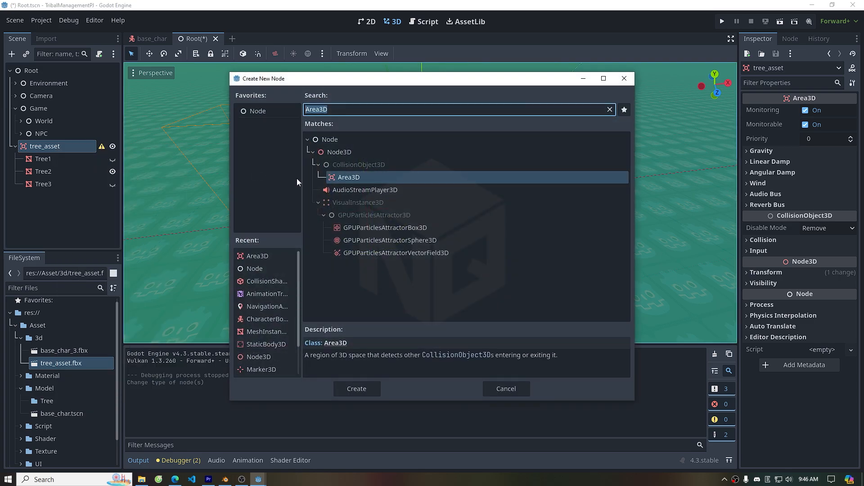
pyautogui.click(272, 281)
pyautogui.click(360, 388)
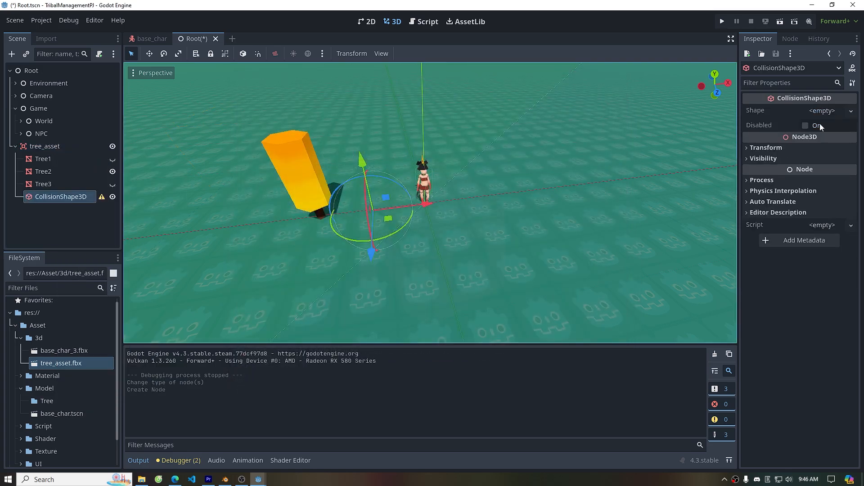
# Give the collision shape a new CylinderShape3D and move it up onto the tree trunk
pyautogui.click(823, 110)
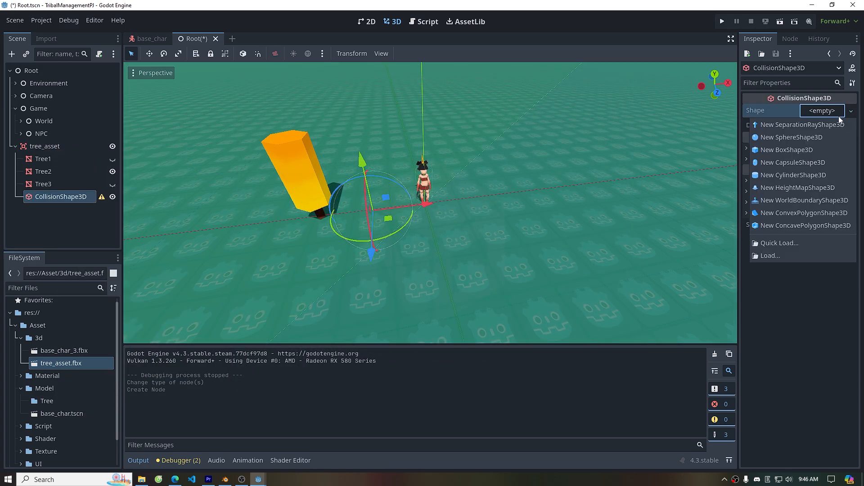
pyautogui.click(792, 175)
pyautogui.scroll(4, 410, 221)
pyautogui.keyDown('shift'); pyautogui.moveTo(379, 243); pyautogui.dragTo(561, 219, button='middle'); pyautogui.keyUp('shift')
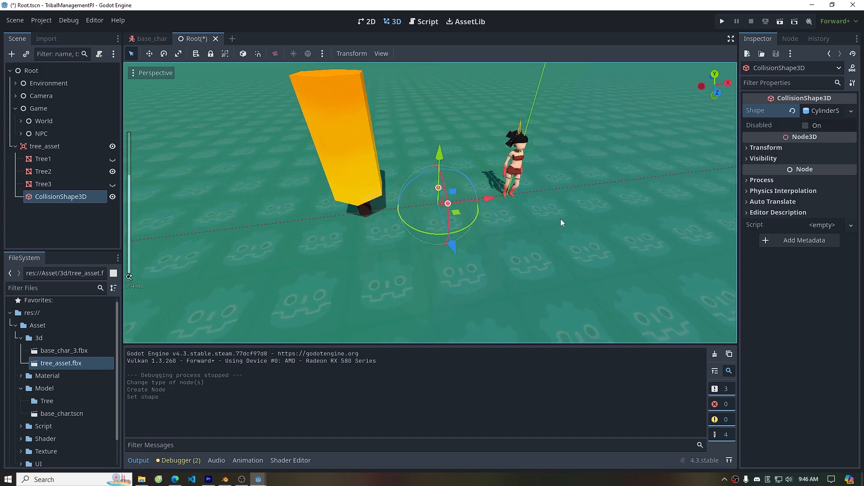
pyautogui.moveTo(512, 189); pyautogui.dragTo(443, 194)
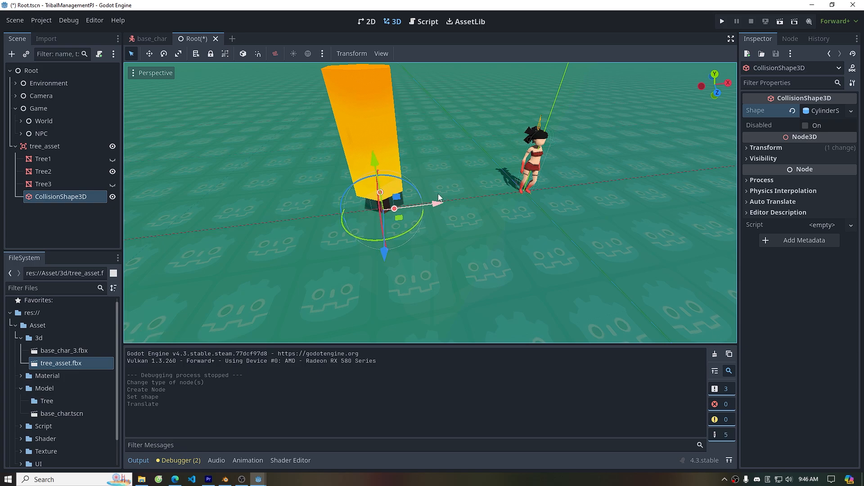
pyautogui.moveTo(374, 166); pyautogui.dragTo(367, 92)
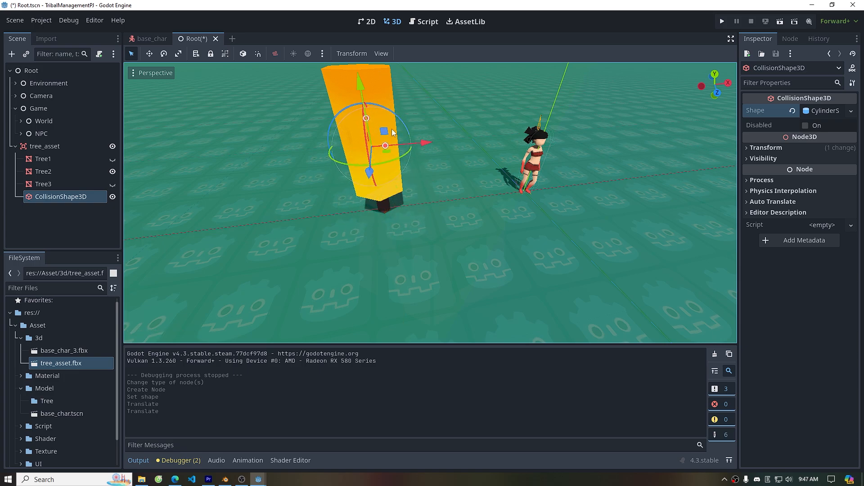
# Adjust the cylinder's radius and height to fit around the trunk
pyautogui.moveTo(413, 144); pyautogui.dragTo(399, 144)
pyautogui.moveTo(367, 119); pyautogui.dragTo(365, 66)
pyautogui.scroll(-4, 389, 171)
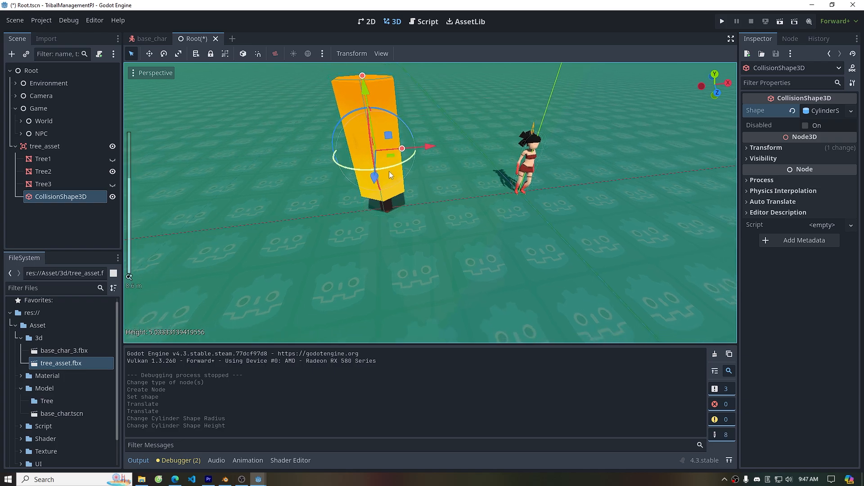
# Reset Tree1's position to the origin
pyautogui.click(65, 147)
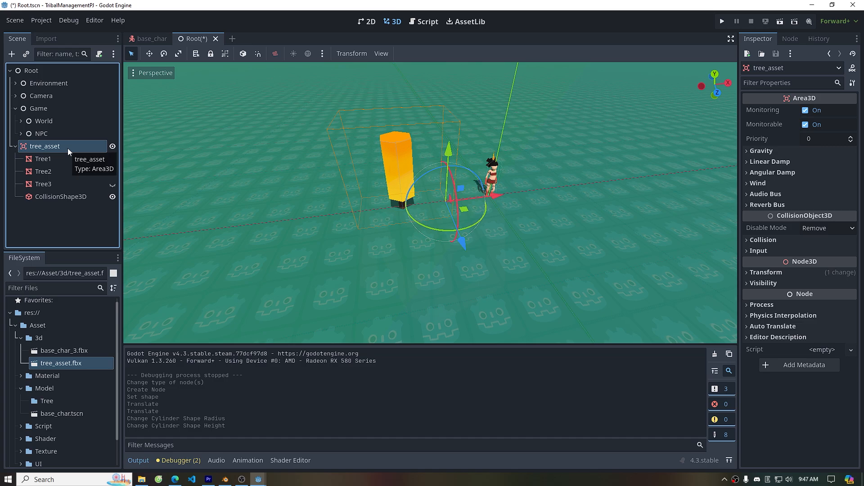
pyautogui.click(43, 158)
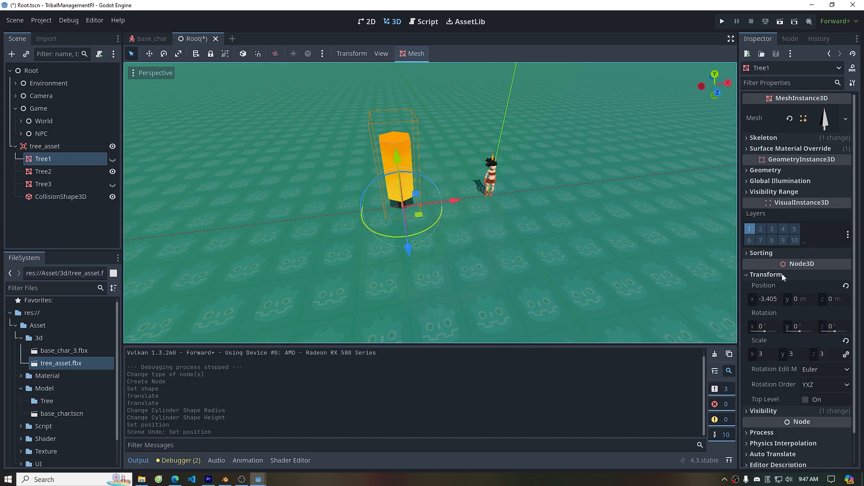
pyautogui.click(845, 286)
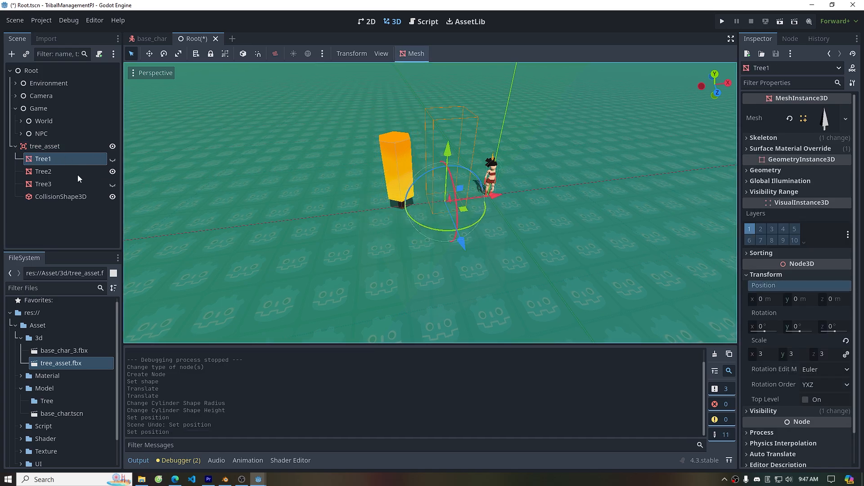
# Reset Tree2's and Tree3's positions to the origin
pyautogui.click(66, 172)
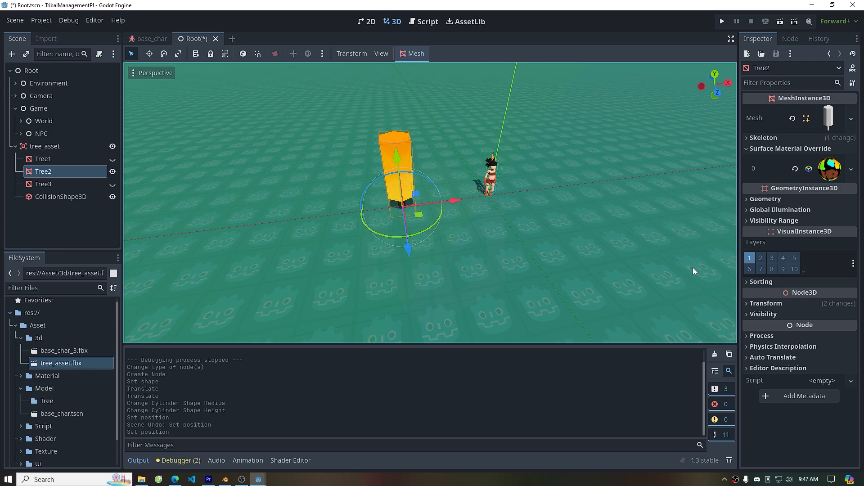
pyautogui.click(819, 303)
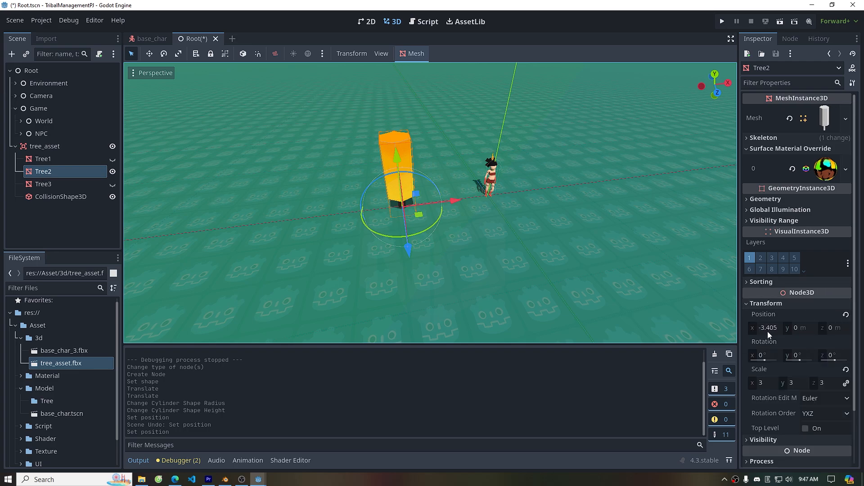
pyautogui.click(846, 316)
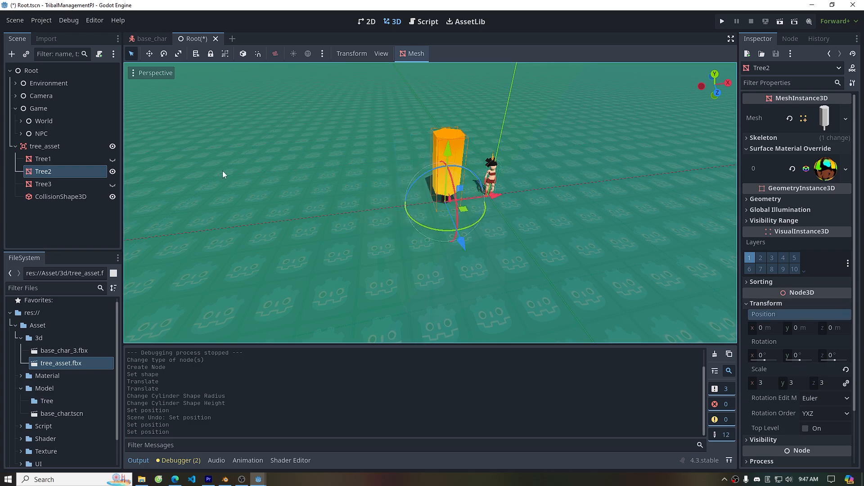
pyautogui.click(86, 185)
pyautogui.click(788, 304)
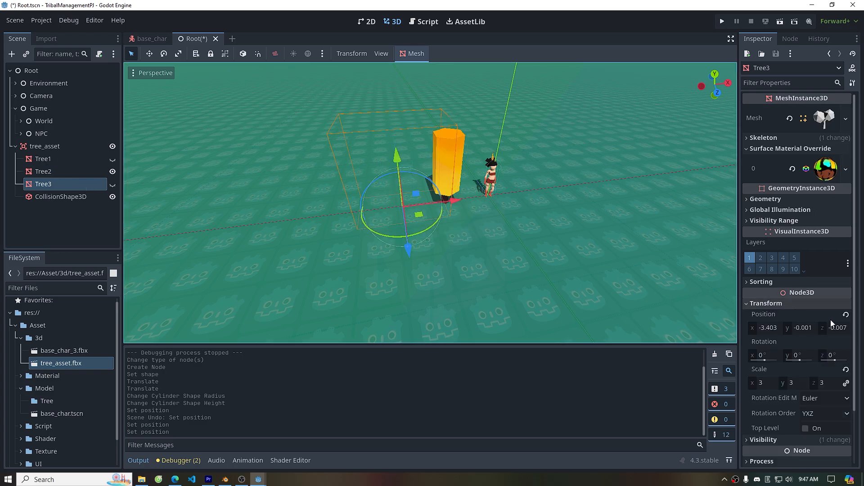
pyautogui.click(846, 315)
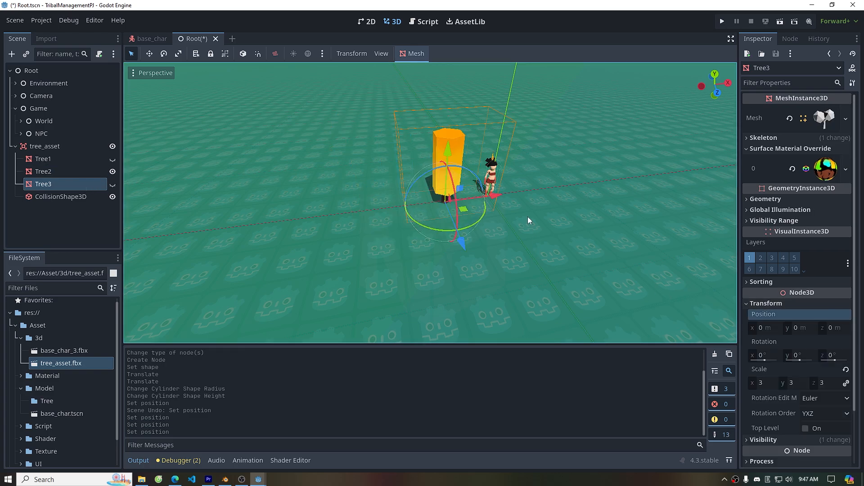
# Move the tree_asset node further from the character, to about -10.2 m on X
pyautogui.scroll(3, 465, 187)
pyautogui.click(41, 147)
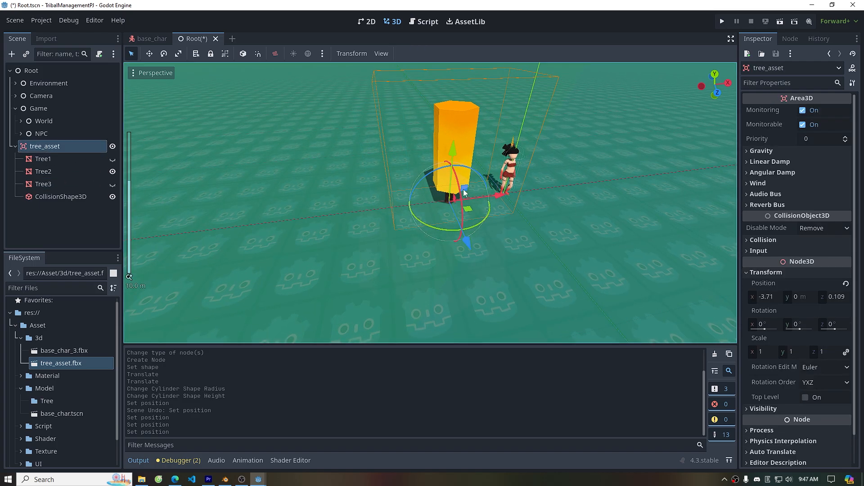
pyautogui.moveTo(502, 191); pyautogui.dragTo(405, 201)
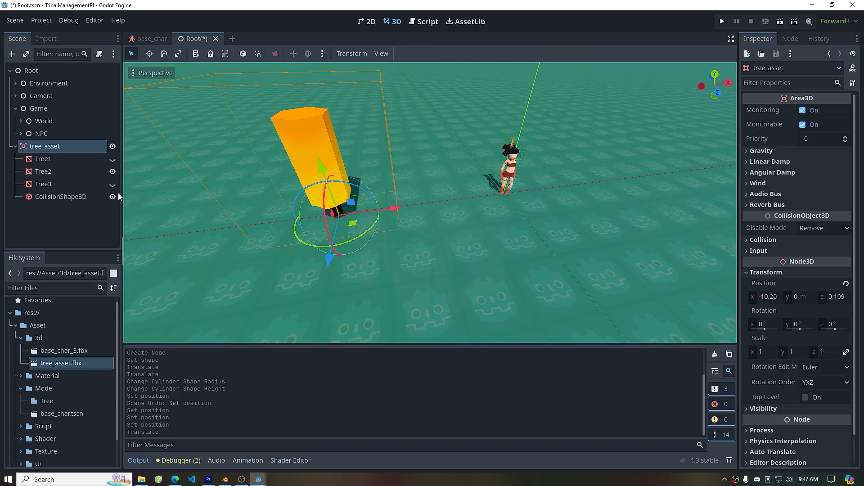
# Reset the CollisionShape3D's position to the origin and raise it about 2.98 m up onto the trunk
pyautogui.click(86, 196)
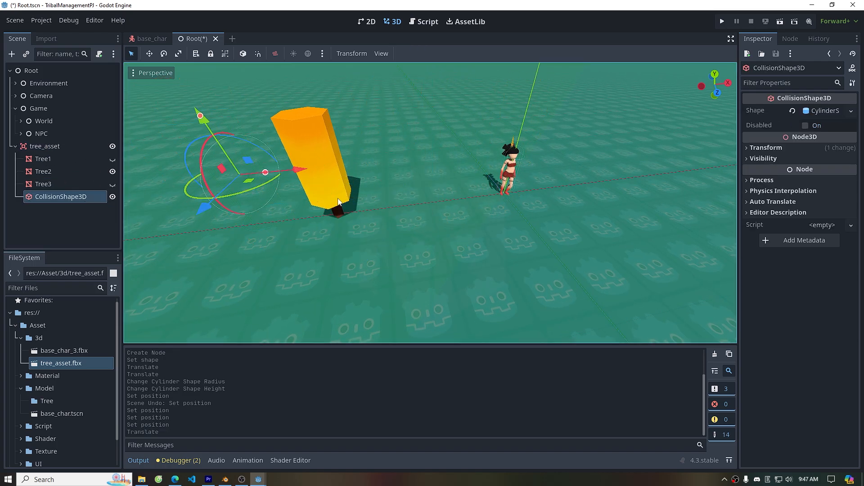
pyautogui.click(787, 148)
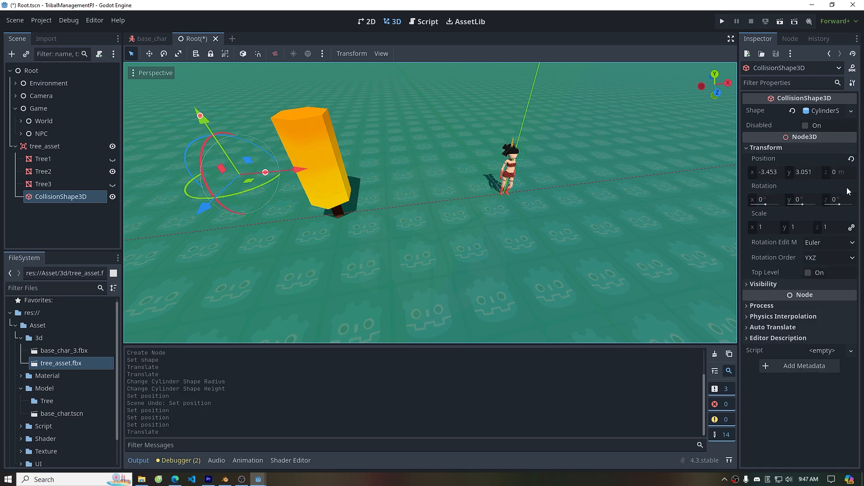
pyautogui.click(852, 159)
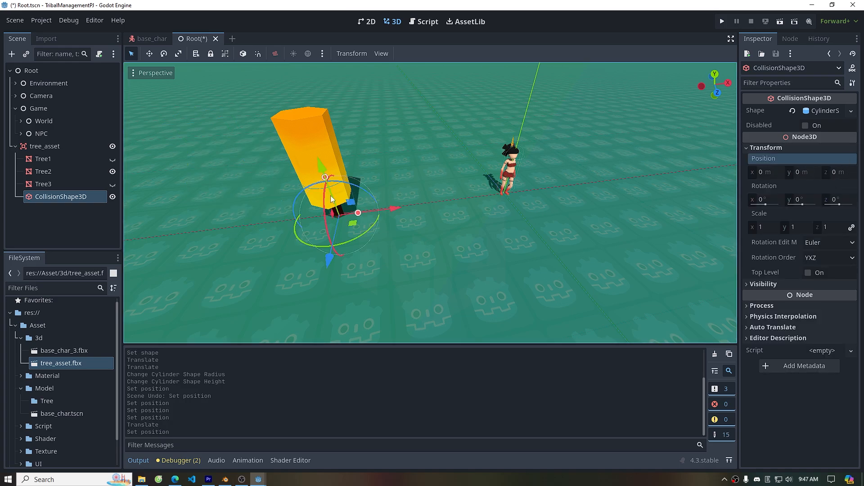
pyautogui.moveTo(322, 165); pyautogui.dragTo(307, 94)
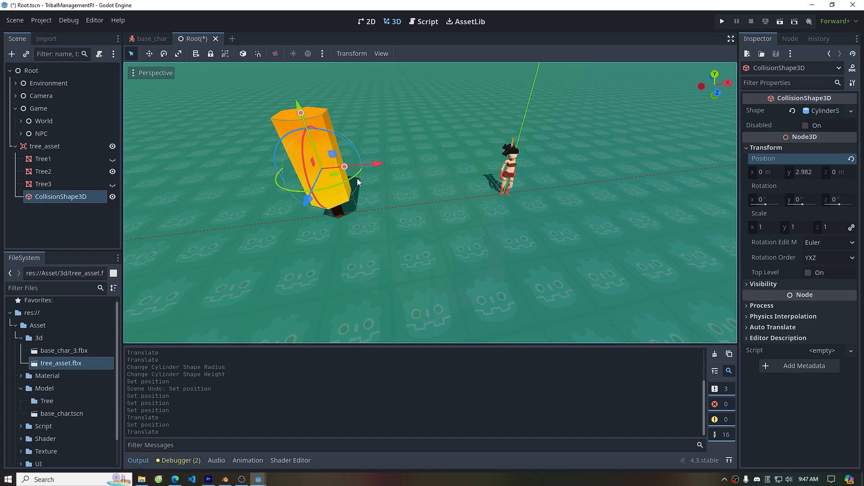
# Run the game, walk the character around and into the tree to test collisions, then close the game window
pyautogui.click(722, 22)
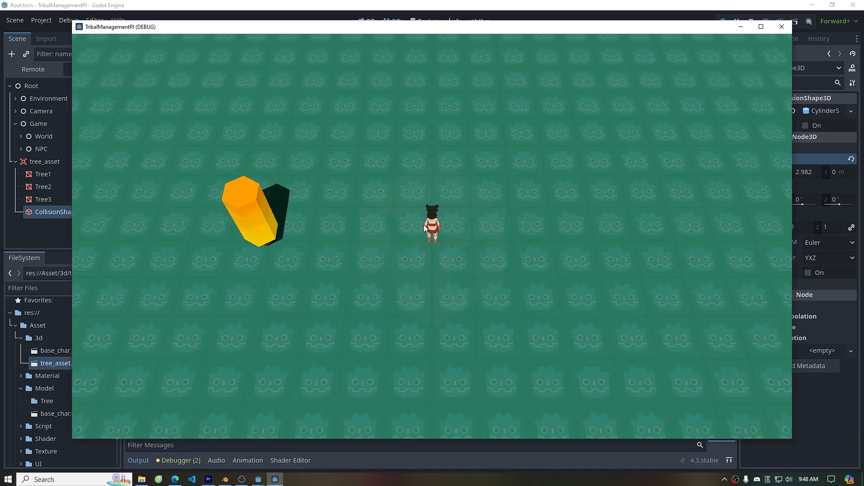
pyautogui.press('a')
pyautogui.rightClick(402, 247)
pyautogui.rightClick(477, 236)
pyautogui.press('d')
pyautogui.rightClick(455, 244)
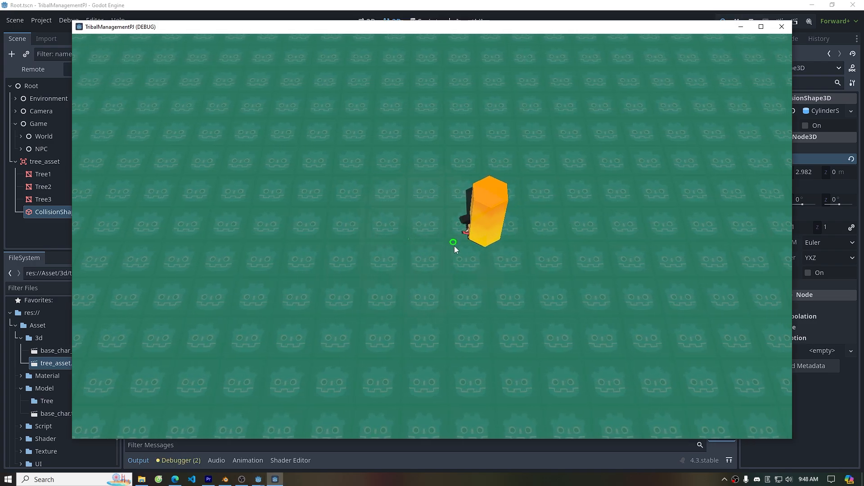
pyautogui.rightClick(468, 256)
pyautogui.rightClick(475, 209)
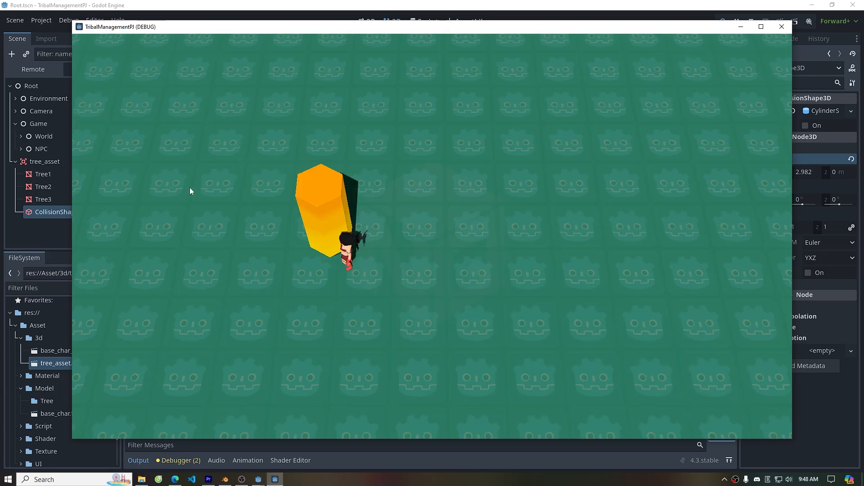
pyautogui.rightClick(320, 192)
pyautogui.rightClick(319, 192)
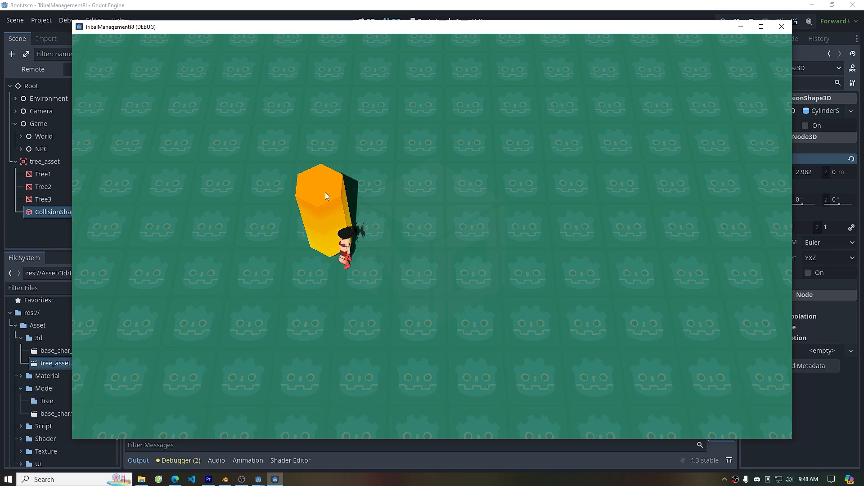
pyautogui.press('a')
pyautogui.rightClick(426, 195)
pyautogui.rightClick(483, 224)
pyautogui.rightClick(568, 193)
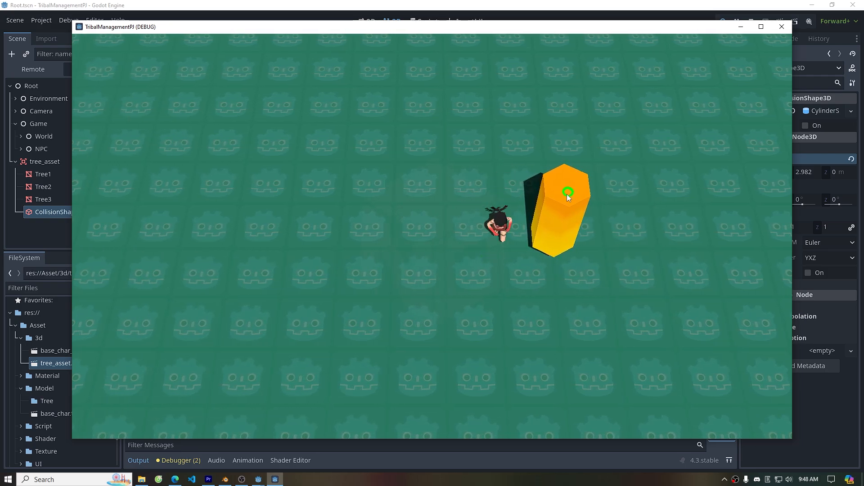
pyautogui.rightClick(678, 223)
pyautogui.rightClick(577, 191)
pyautogui.press('d')
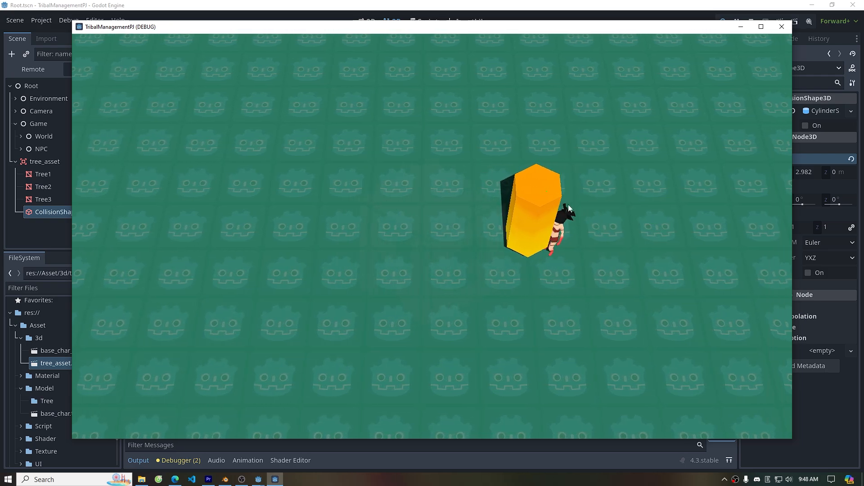
pyautogui.rightClick(482, 182)
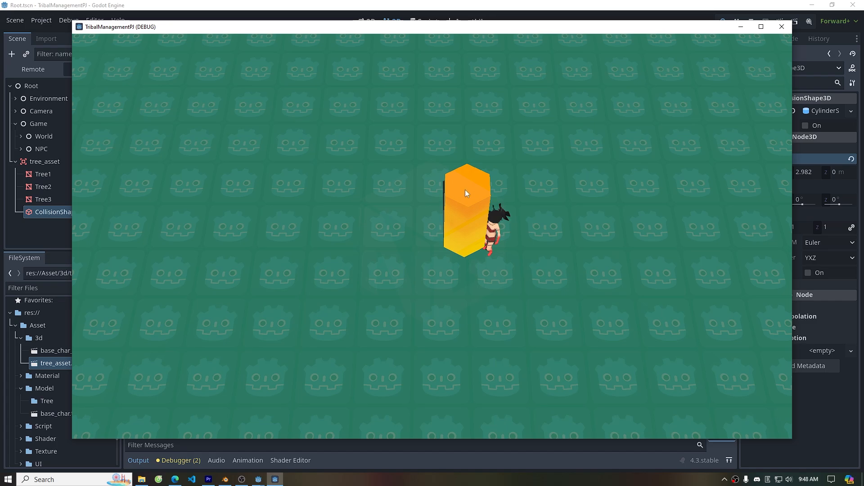
pyautogui.press('d')
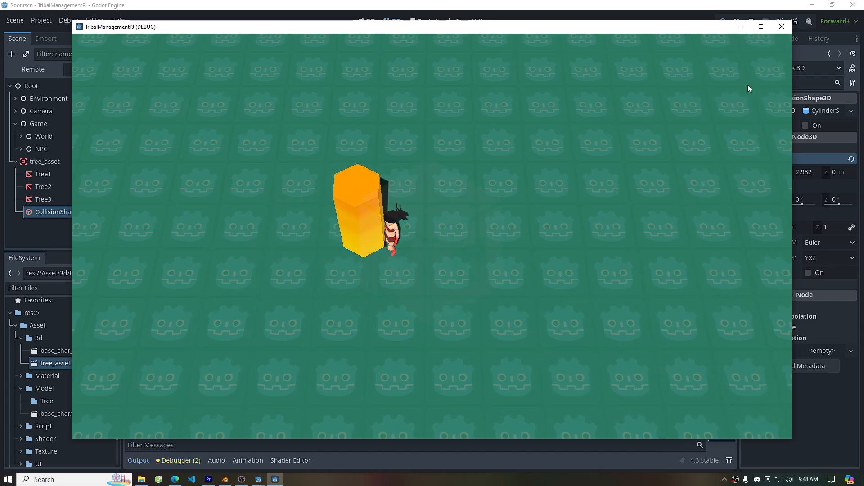
pyautogui.click(781, 27)
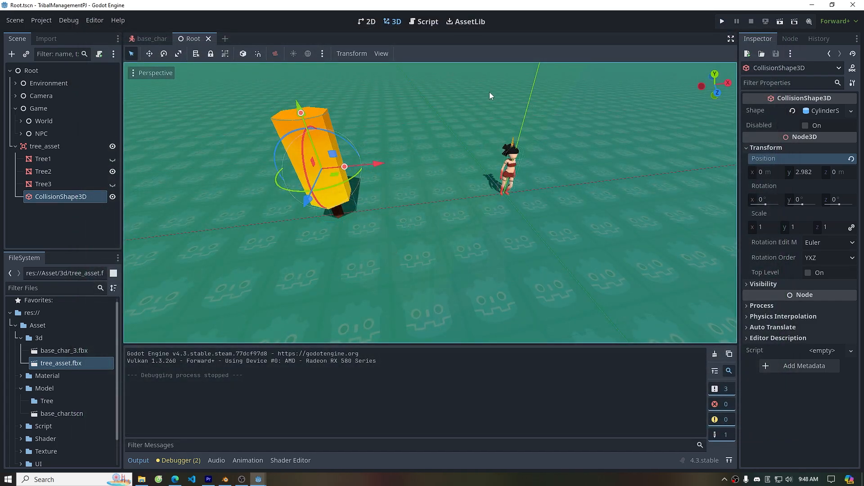
# Enable collision layer 2 and mask 2 on the ground's StaticBody3D
pyautogui.click(21, 121)
pyautogui.click(62, 134)
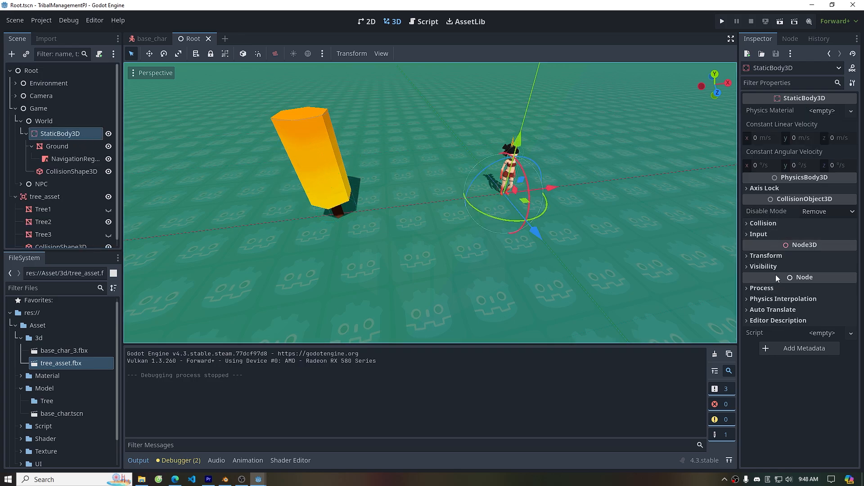
pyautogui.click(762, 224)
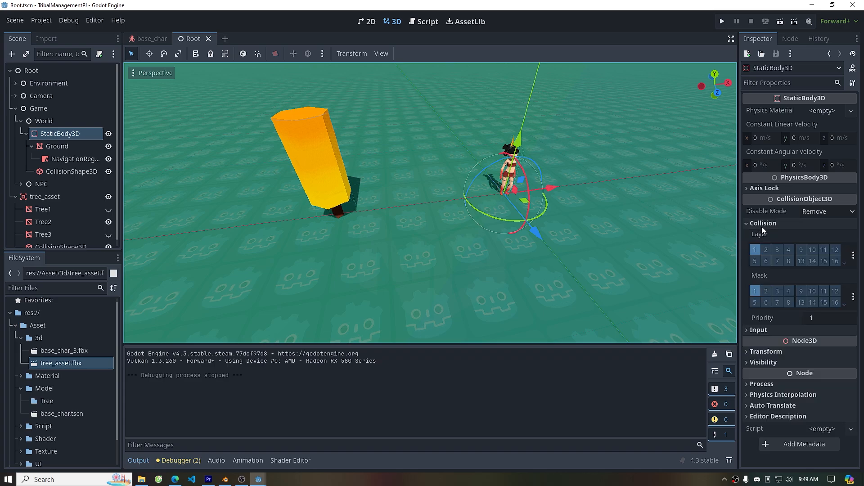
pyautogui.click(765, 250)
pyautogui.click(766, 292)
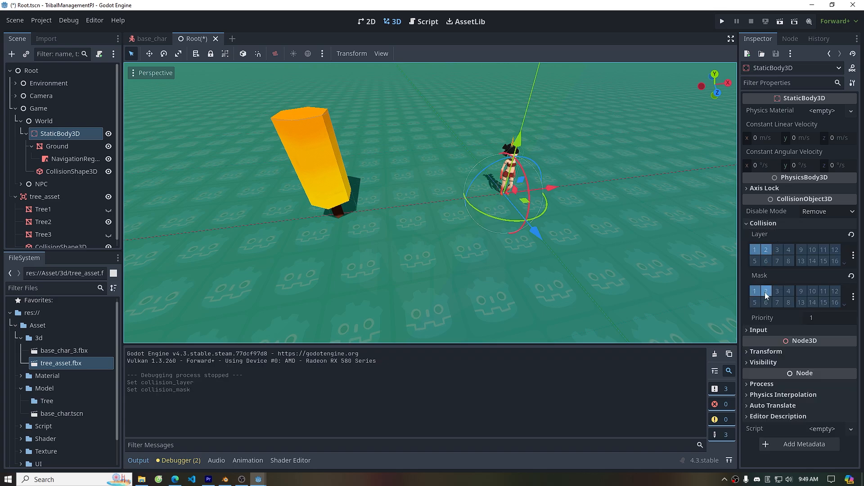
# In CameraRay.gd, pass collision mask 2 to the PhysicsRayQueryParameters3D.create call for the mouse-click ray
pyautogui.click(423, 21)
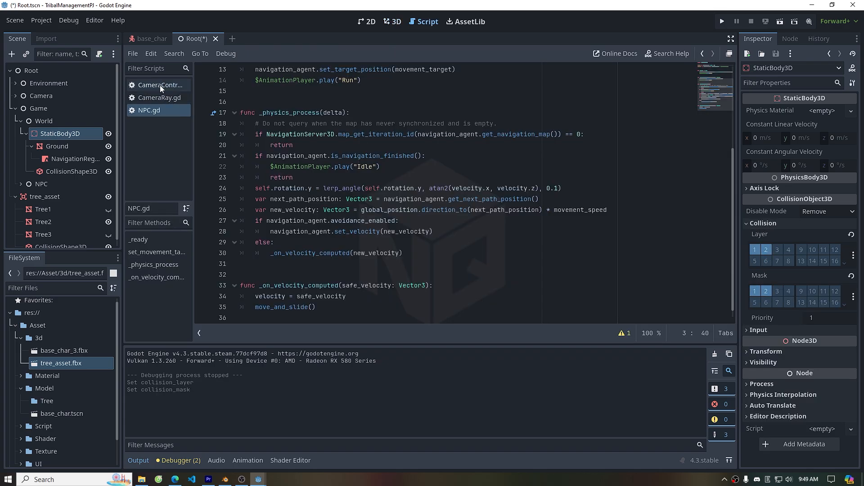
pyautogui.click(162, 99)
pyautogui.scroll(-4, 462, 216)
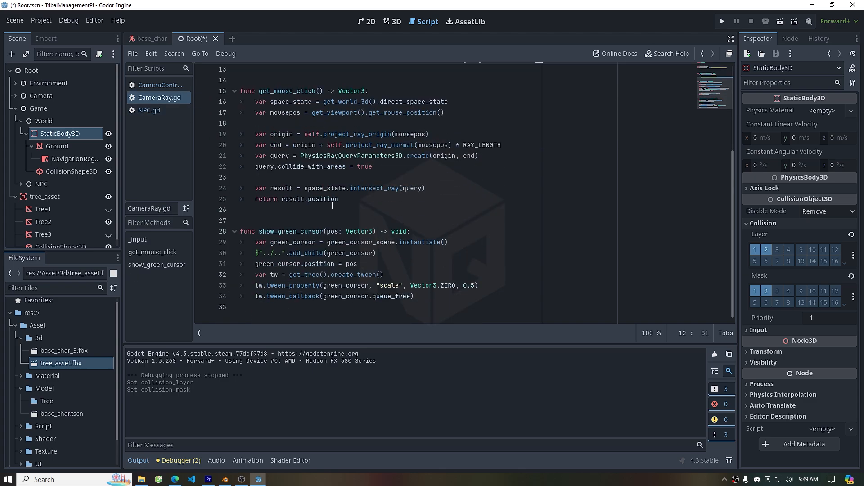
pyautogui.scroll(2, 332, 205)
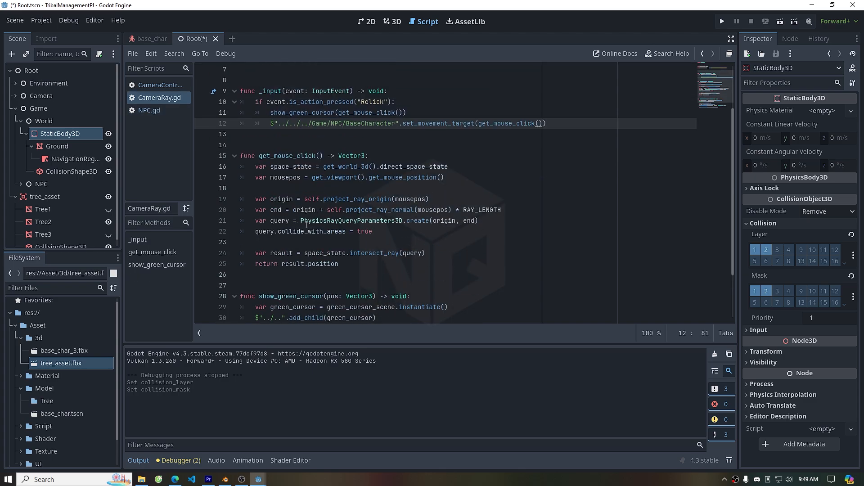
pyautogui.scroll(1, 300, 233)
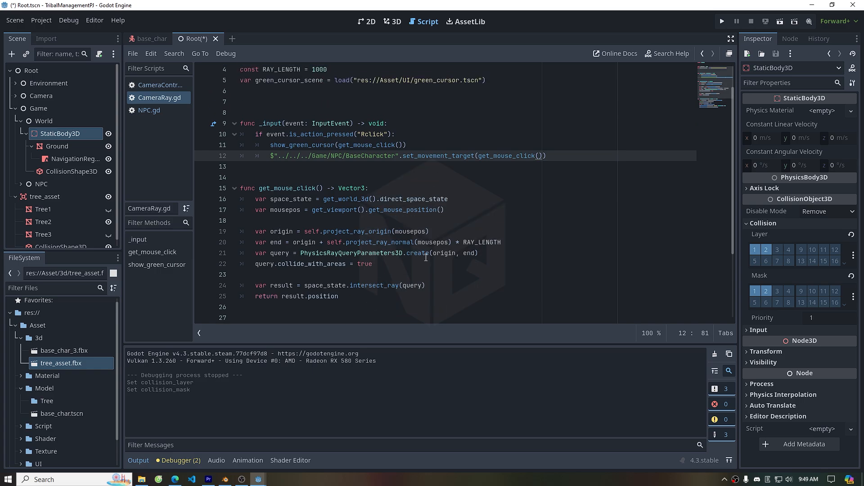
pyautogui.click(475, 254)
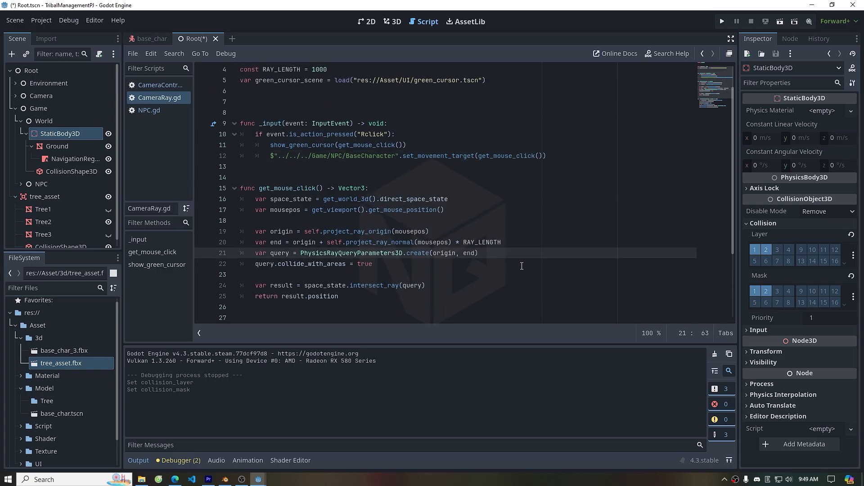
pyautogui.write(',m')
pyautogui.press('BackSpace')
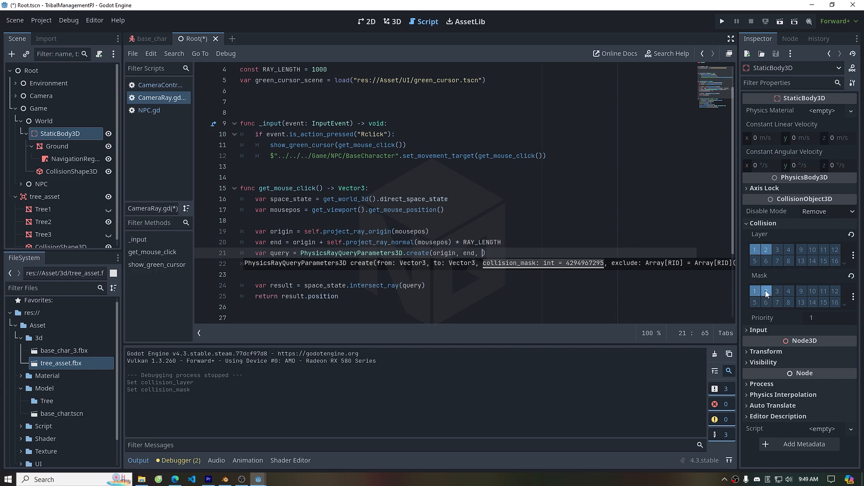
pyautogui.write('2')
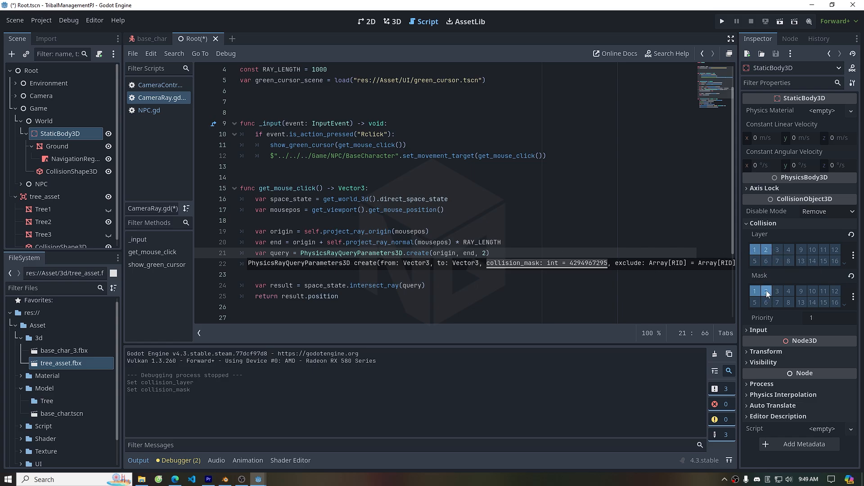
pyautogui.click(554, 214)
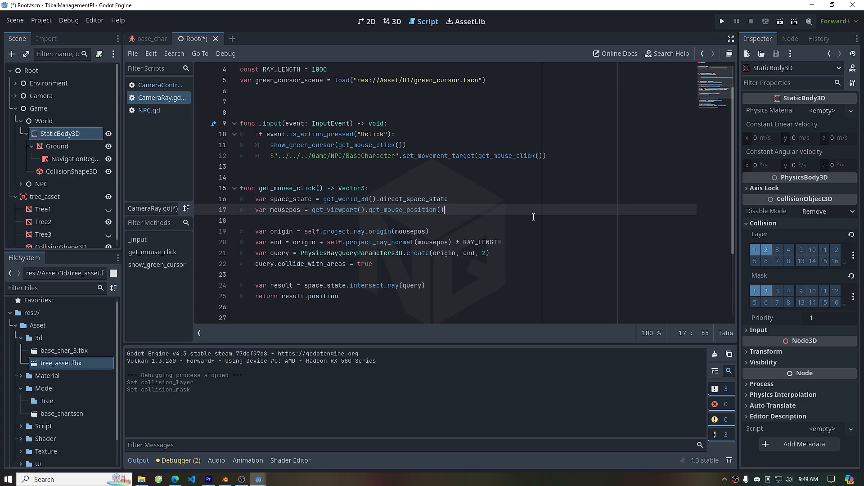
# Check tree_asset's collision layers, then run the game and click on and around the tree to test movement
pyautogui.click(53, 198)
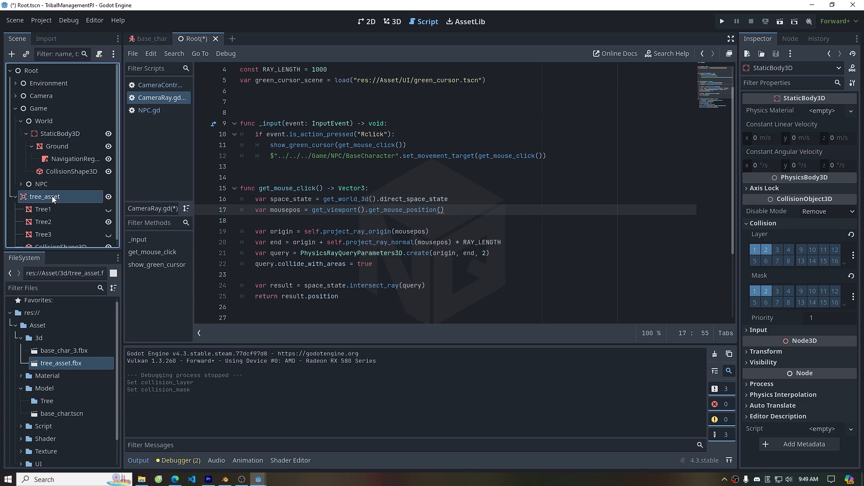
pyautogui.click(763, 239)
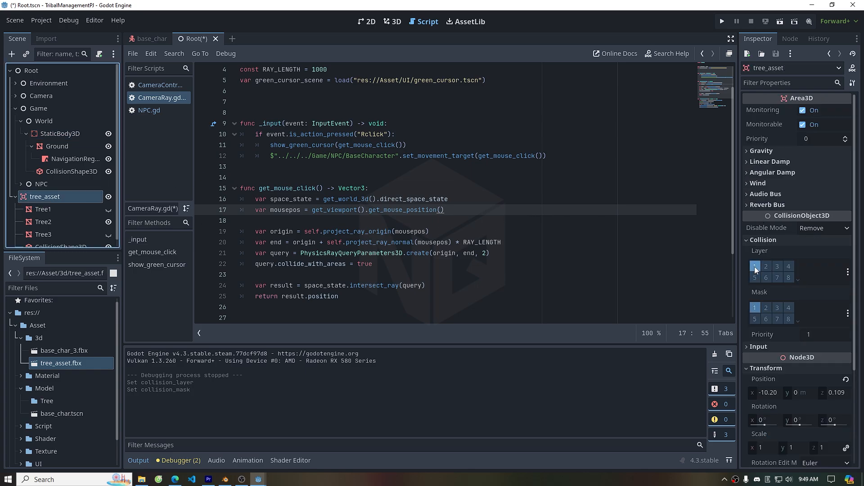
pyautogui.click(722, 21)
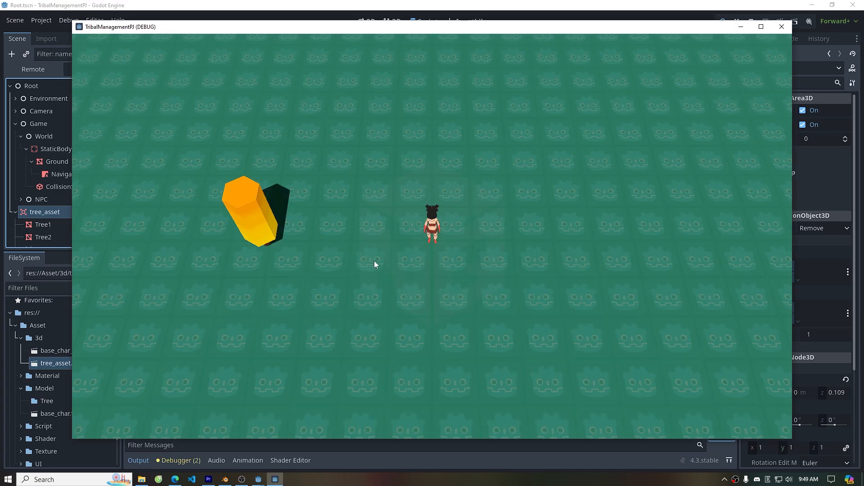
pyautogui.click(331, 256)
pyautogui.press('a')
pyautogui.click(466, 202)
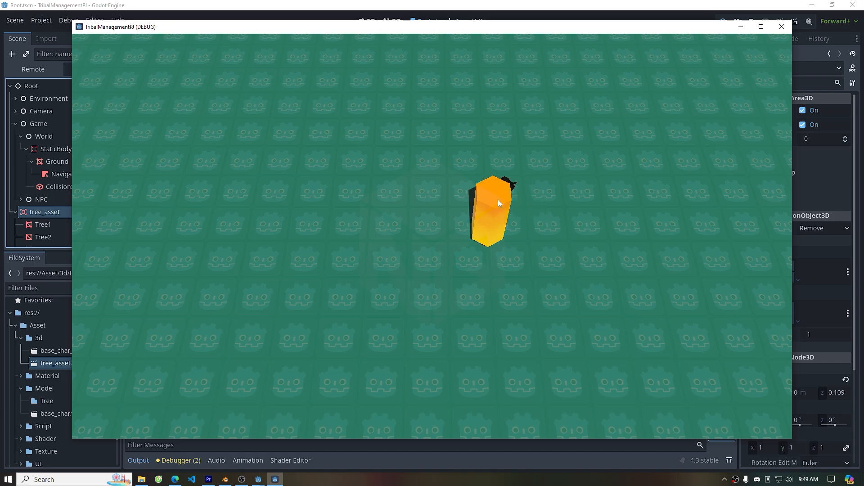
pyautogui.press('a')
pyautogui.click(528, 205)
pyautogui.click(525, 228)
pyautogui.click(541, 254)
pyautogui.click(586, 262)
pyautogui.click(609, 261)
pyautogui.press('d')
pyautogui.click(439, 185)
pyautogui.click(498, 299)
pyautogui.click(497, 310)
pyautogui.click(503, 160)
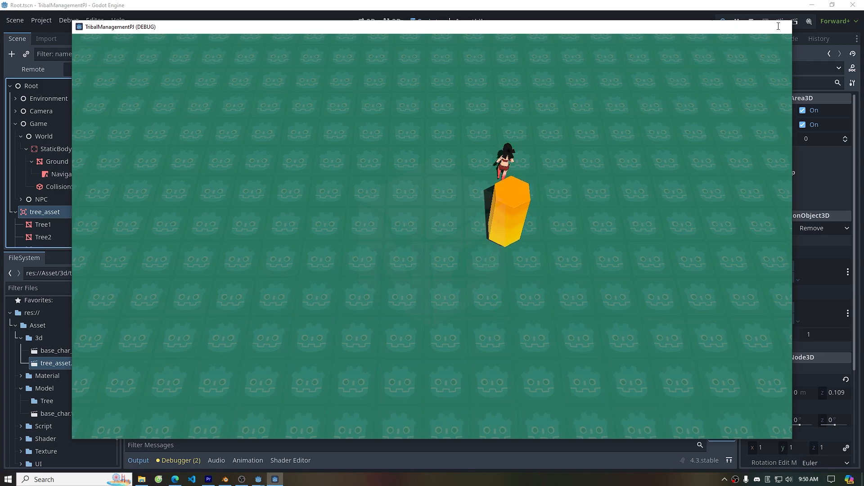
pyautogui.click(781, 27)
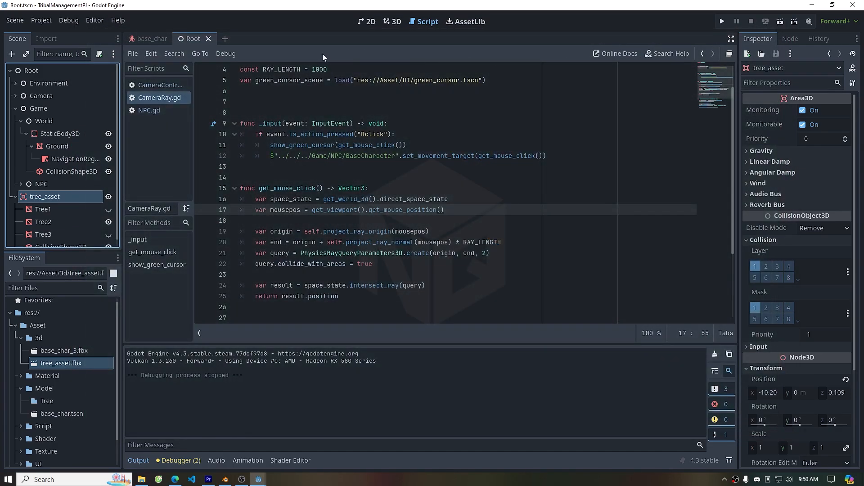
# Add a NavigationObstacle3D child node under tree_asset in the 3D scene
pyautogui.click(393, 23)
pyautogui.scroll(-1, 60, 184)
pyautogui.rightClick(55, 189)
pyautogui.click(63, 197)
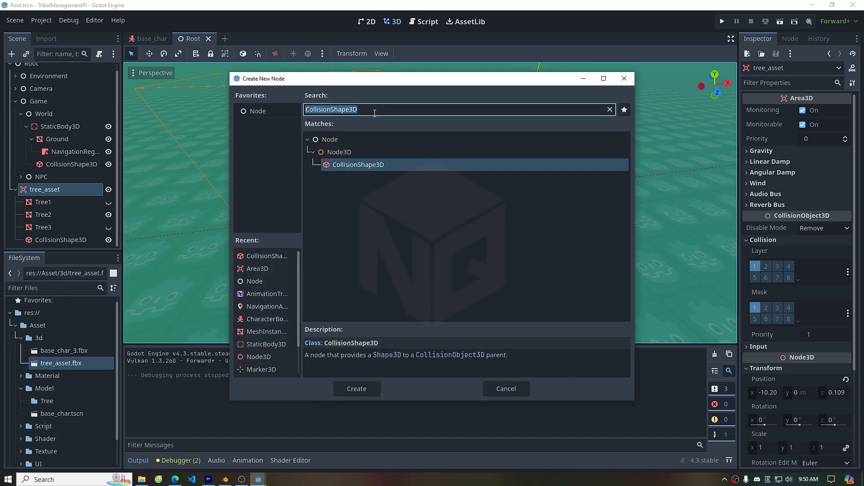
pyautogui.write('van')
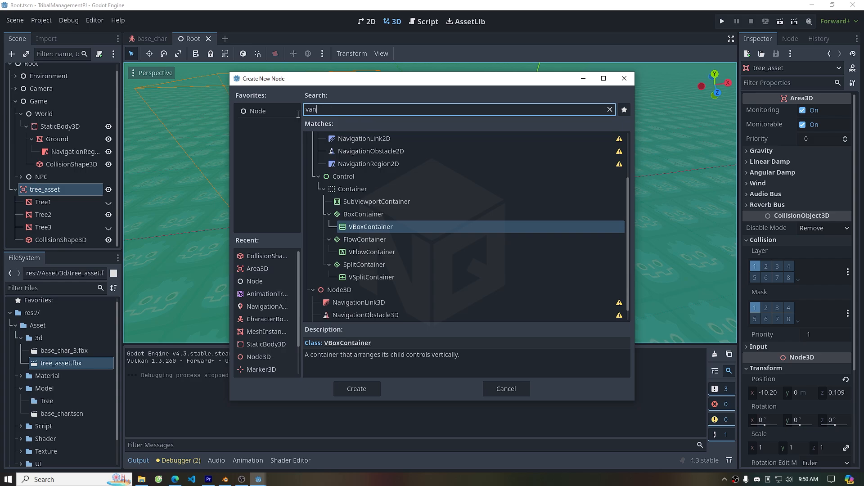
pyautogui.press('BackSpace')
pyautogui.press('BackSpace')
pyautogui.press('BackSpace')
pyautogui.write('navi')
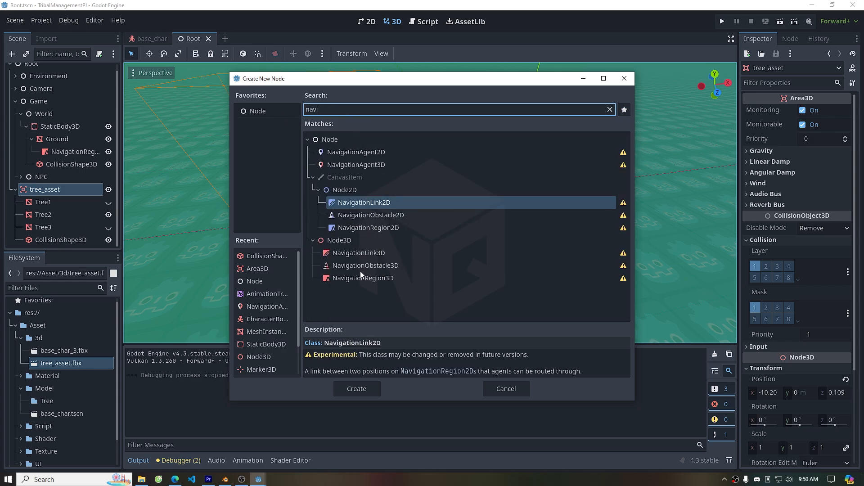
pyautogui.click(356, 271)
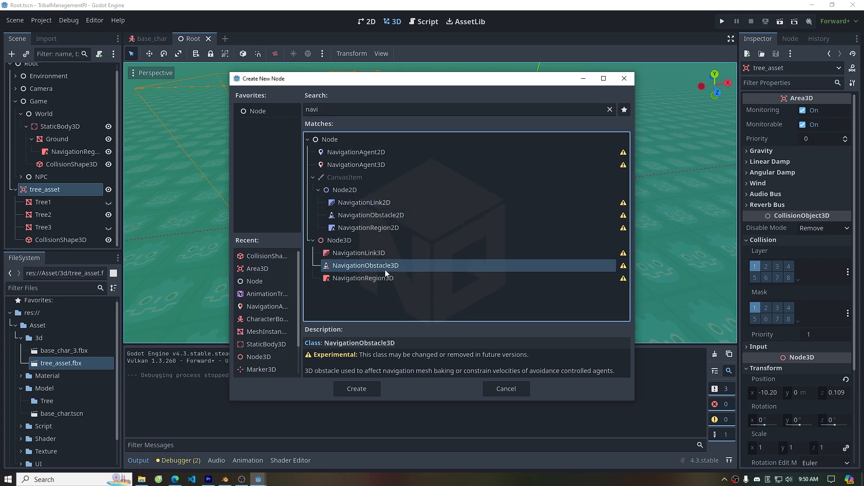
pyautogui.click(356, 388)
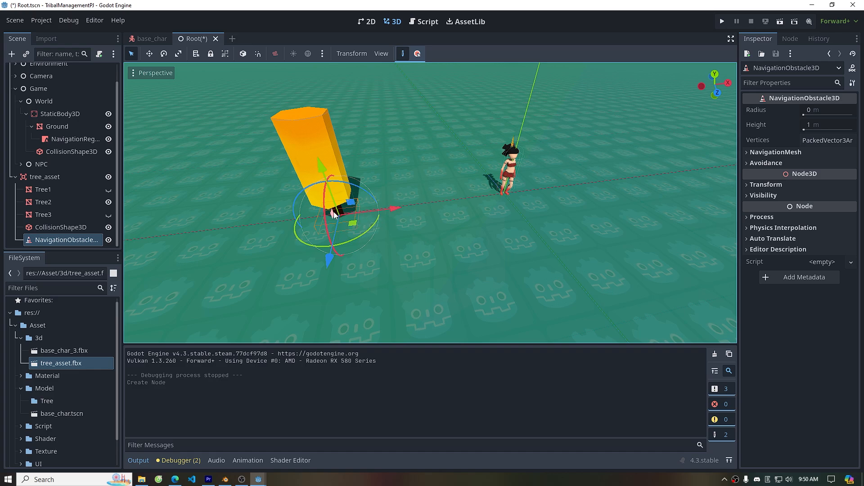
# Enable 3D avoidance on the navigation obstacle, set its radius to 0.9 m, and save the scene
pyautogui.click(753, 163)
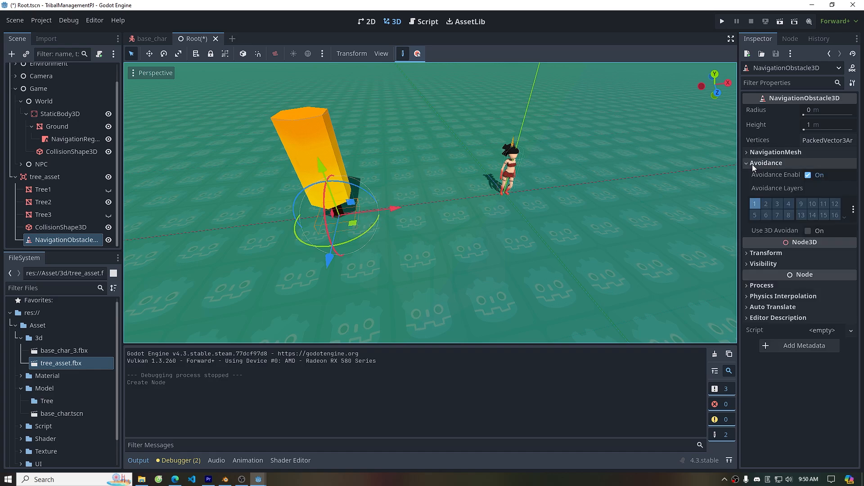
pyautogui.click(808, 231)
pyautogui.scroll(4, 431, 202)
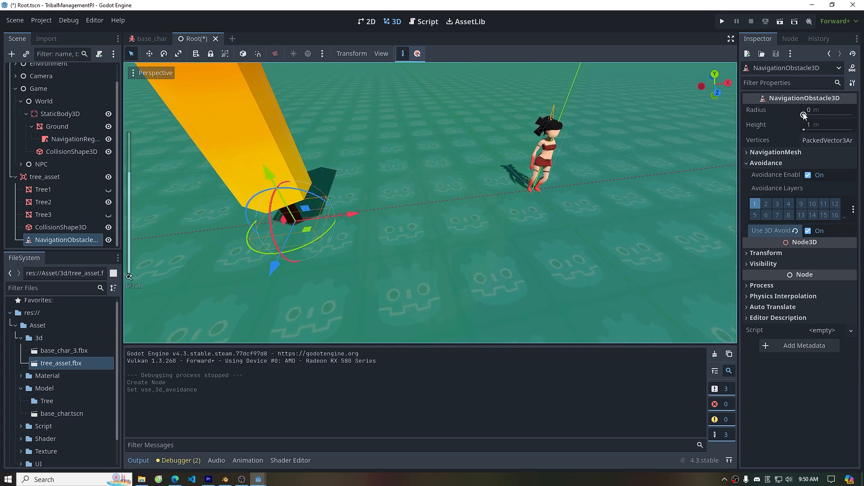
pyautogui.moveTo(804, 116); pyautogui.dragTo(831, 116)
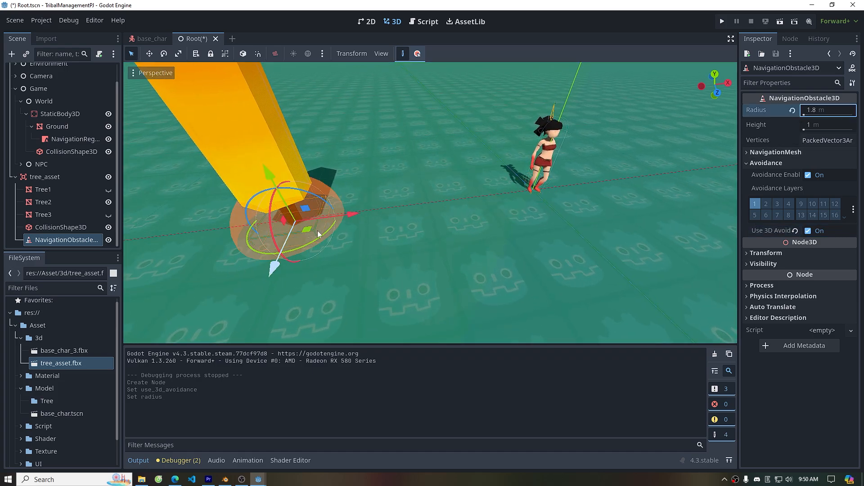
pyautogui.moveTo(804, 115); pyautogui.dragTo(804, 116)
pyautogui.click(804, 115)
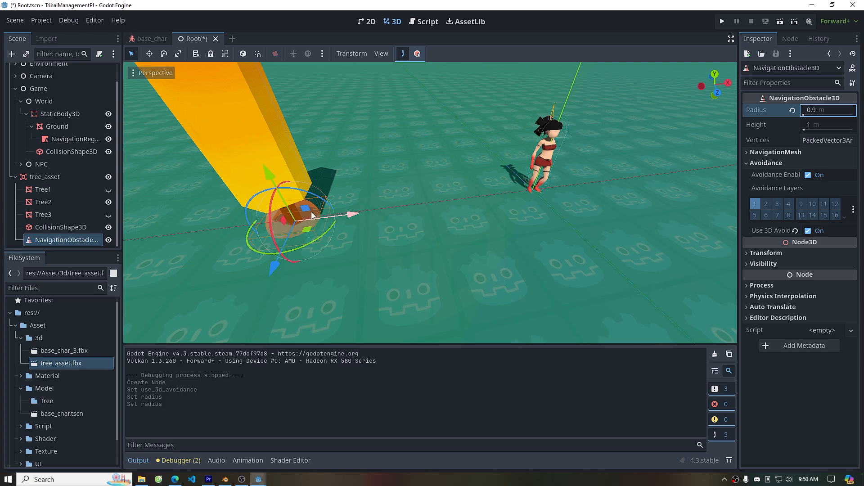
pyautogui.hotkey('ctrl', 's')
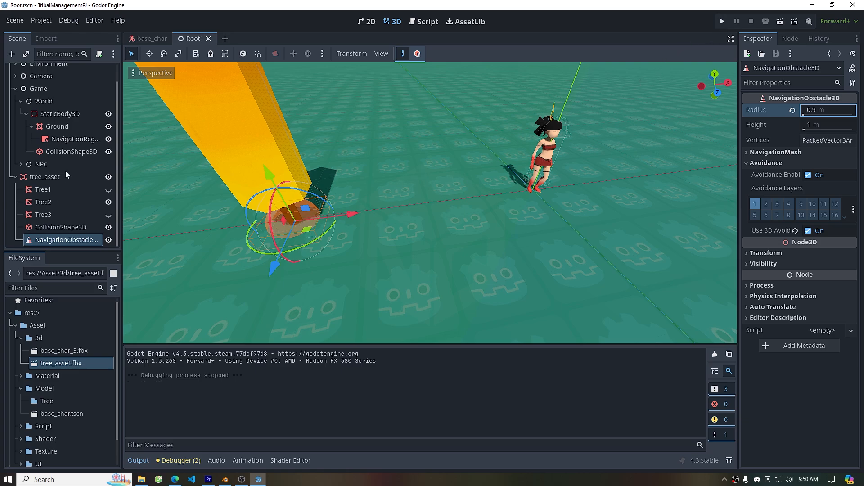
# Open the base character scene, enable avoidance and 3D avoidance on its NavigationAgent3D, and save
pyautogui.click(21, 164)
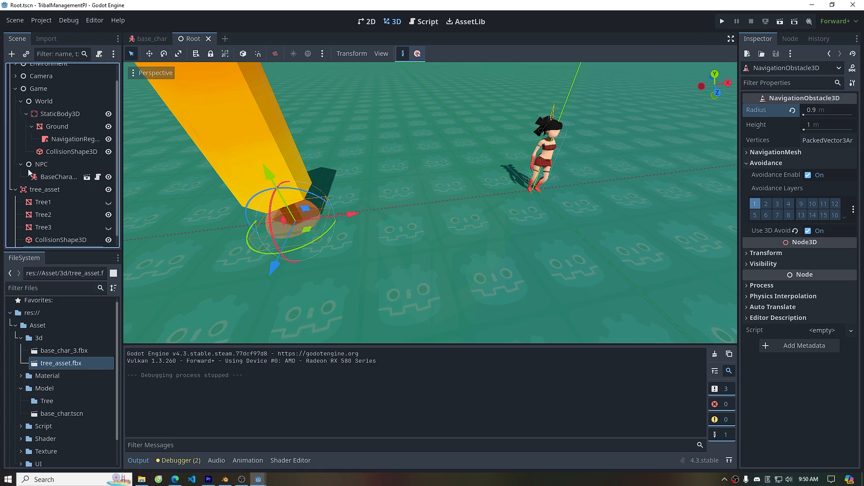
pyautogui.click(87, 178)
pyautogui.click(61, 121)
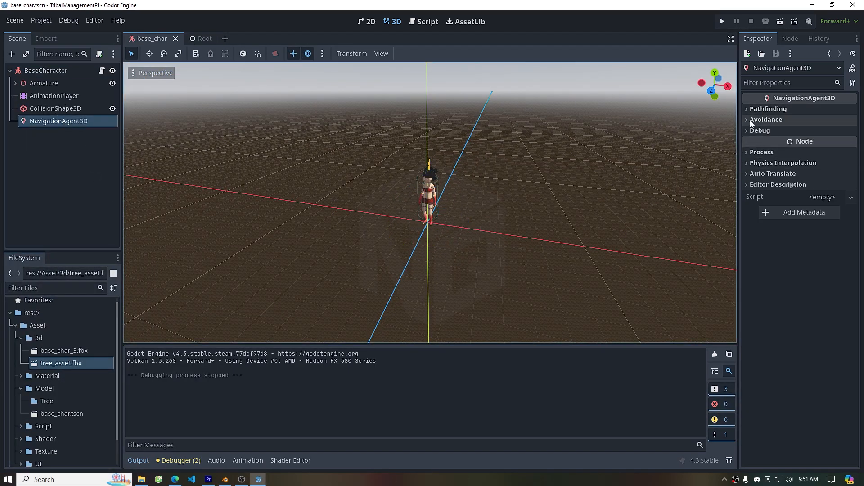
pyautogui.click(756, 119)
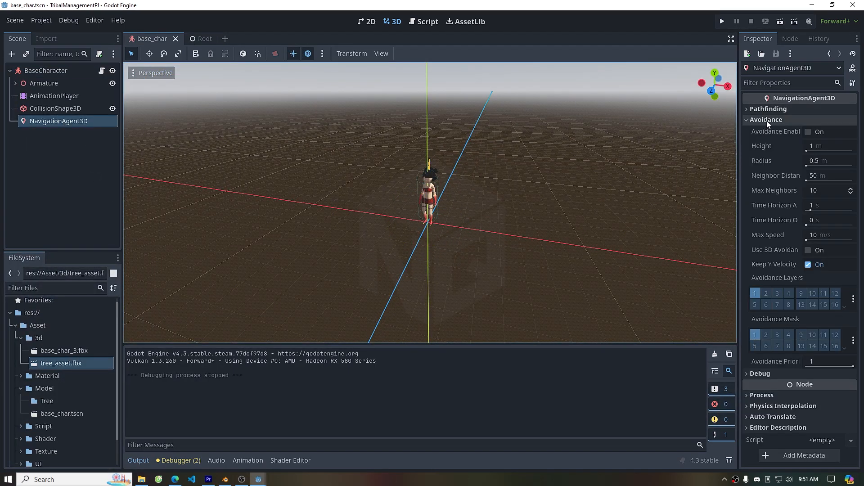
pyautogui.click(808, 132)
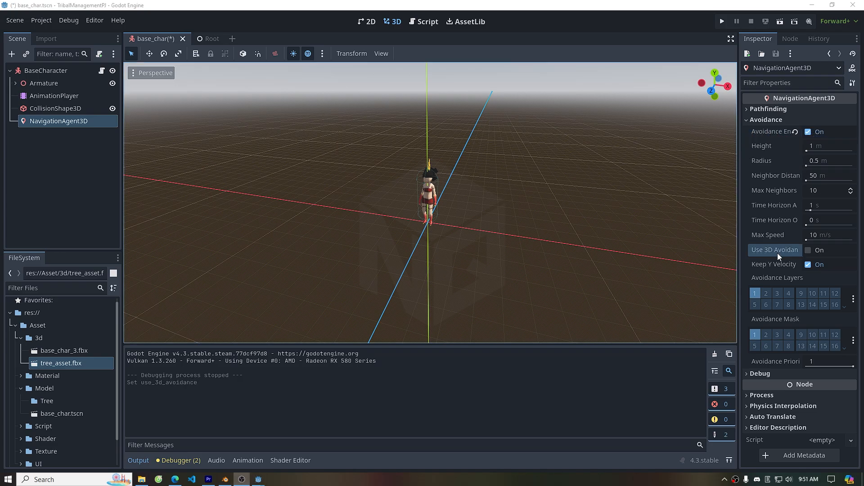
pyautogui.click(809, 251)
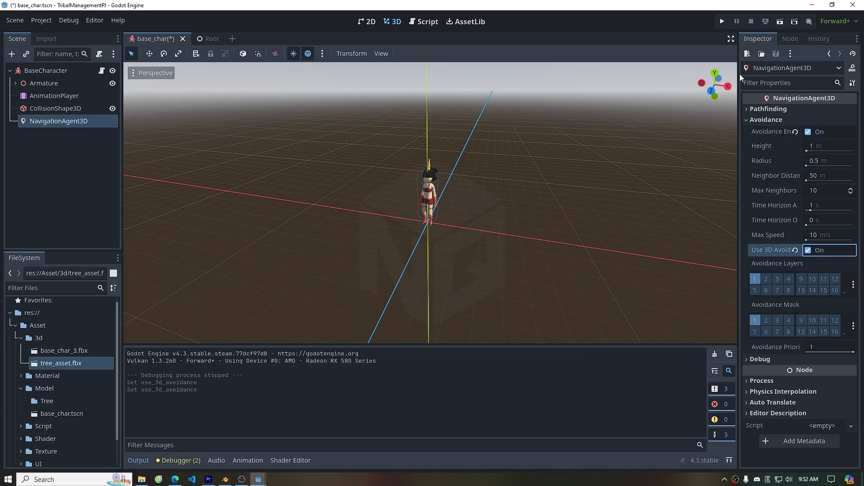
pyautogui.hotkey('ctrl', 's')
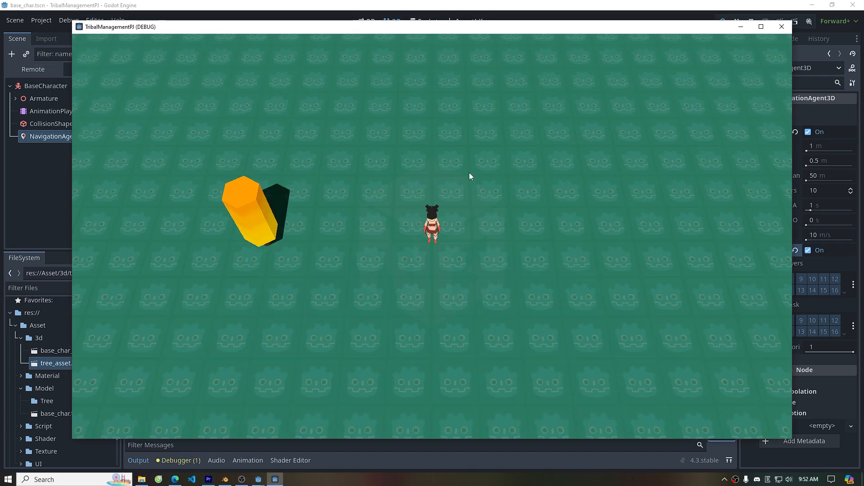
# Run the game, send the character around and past the tree to test avoidance, then close the game window
pyautogui.rightClick(383, 241)
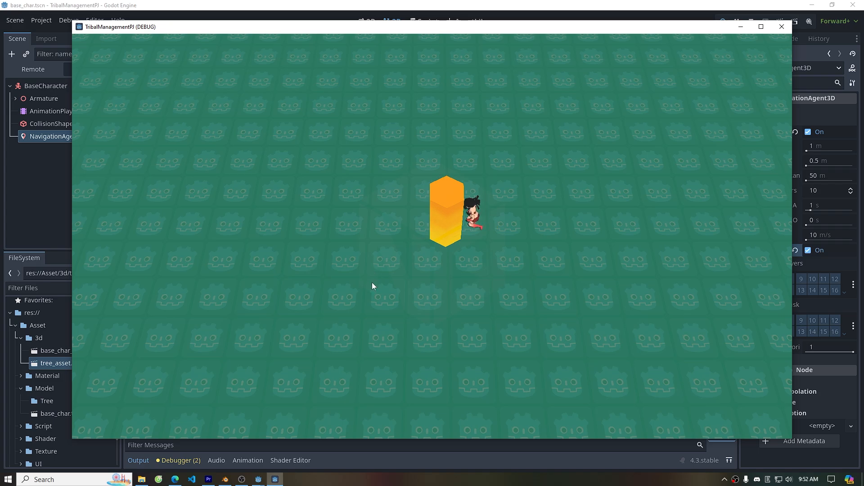
pyautogui.rightClick(315, 237)
pyautogui.rightClick(535, 242)
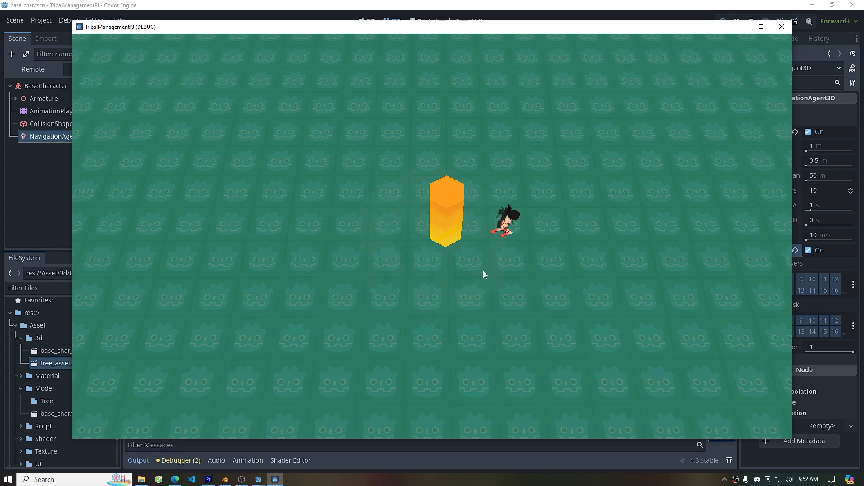
pyautogui.press('s')
pyautogui.rightClick(389, 169)
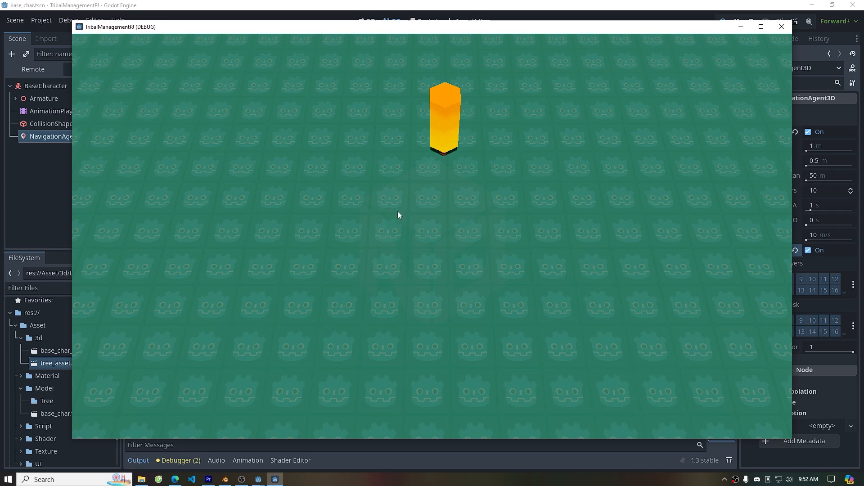
pyautogui.rightClick(449, 199)
pyautogui.rightClick(435, 203)
pyautogui.rightClick(467, 62)
pyautogui.rightClick(446, 196)
pyautogui.press('w')
pyautogui.scroll(2, 463, 118)
pyautogui.press('d')
pyautogui.moveTo(405, 209); pyautogui.dragTo(363, 176, button='middle')
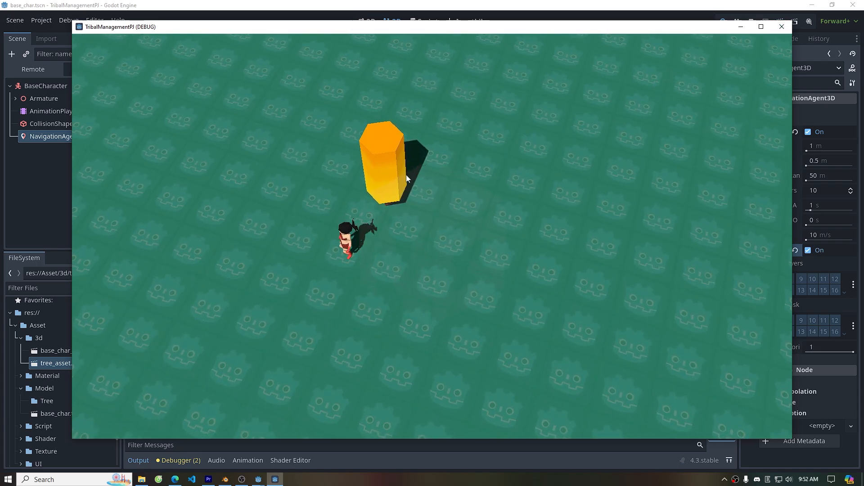
pyautogui.click(781, 27)
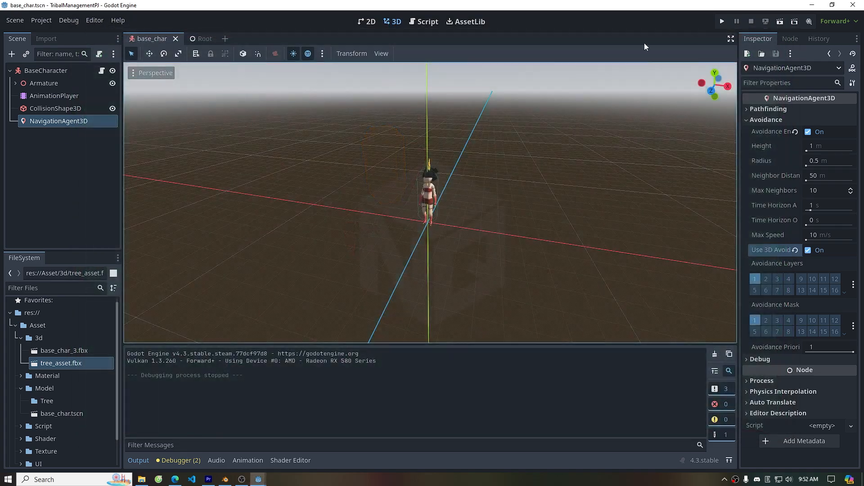
# In the Root scene, convert Tree2's surface material override to a ShaderMaterial and open its shader
pyautogui.click(205, 40)
pyautogui.click(50, 199)
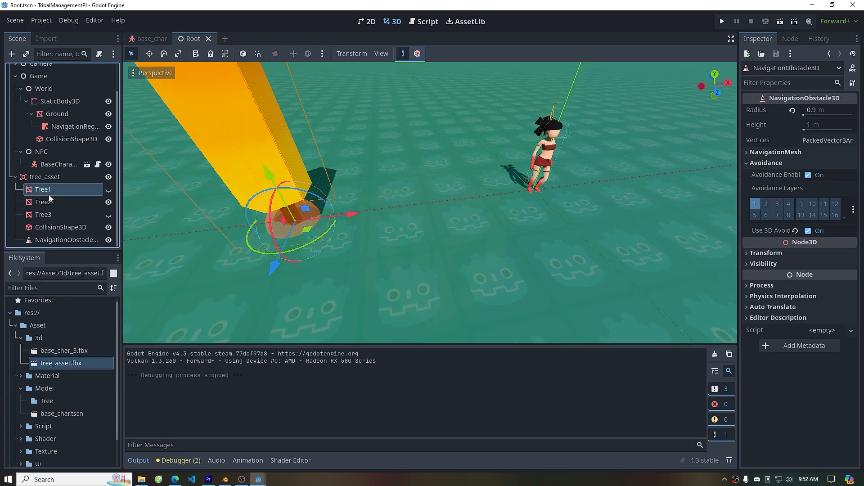
pyautogui.scroll(-3, 382, 188)
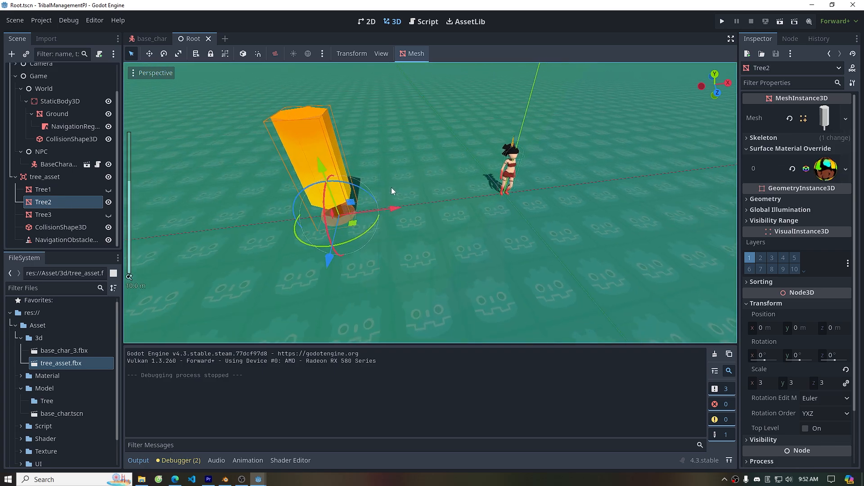
pyautogui.click(825, 170)
pyautogui.rightClick(827, 170)
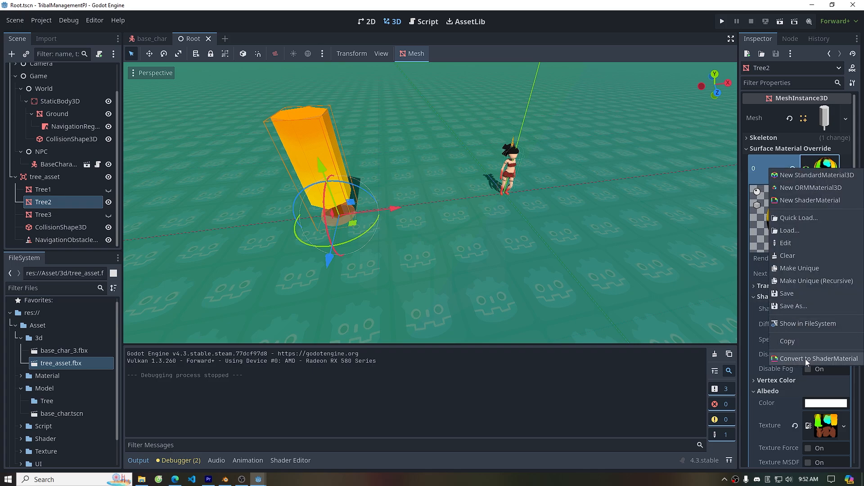
pyautogui.click(836, 359)
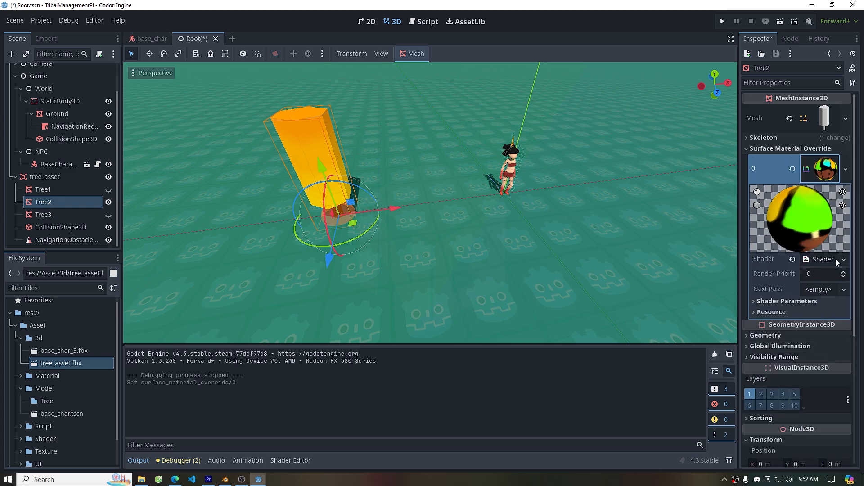
pyautogui.click(825, 260)
# Replace the shader's vertex function with pasted wind uniforms and noise-based vertex displacement code, then save
pyautogui.moveTo(501, 314); pyautogui.dragTo(482, 176)
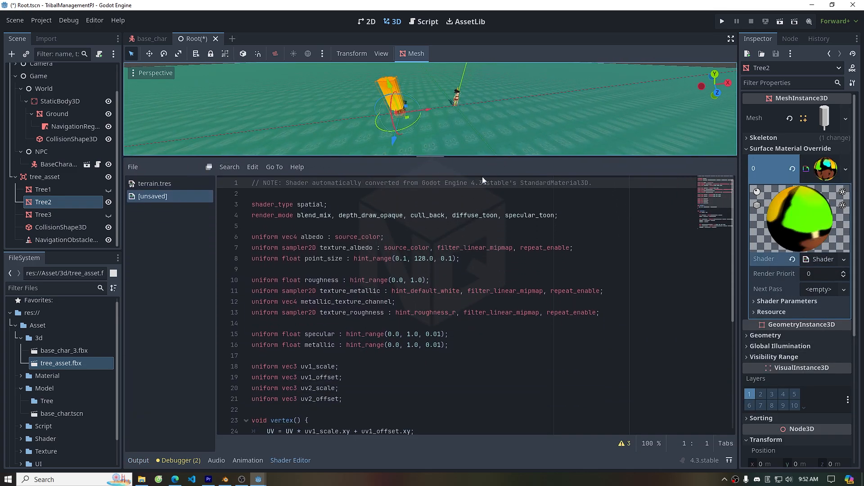
pyautogui.scroll(-5, 450, 234)
pyautogui.scroll(5, 432, 261)
pyautogui.scroll(-4, 477, 339)
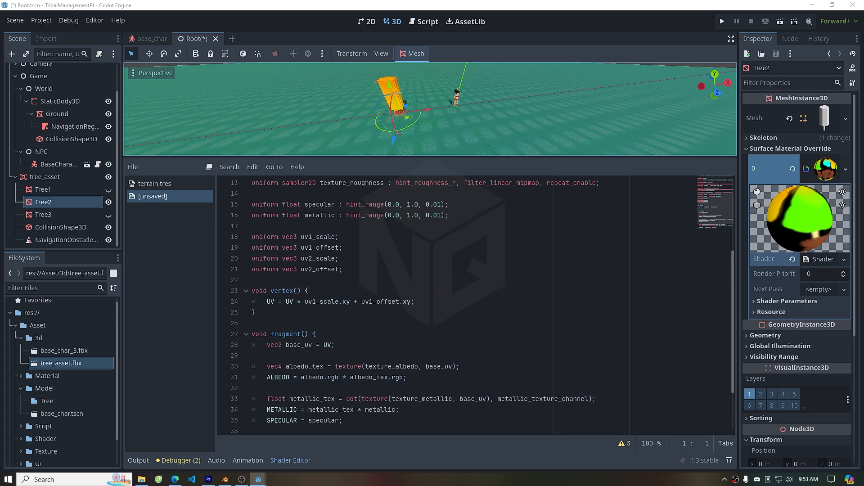
pyautogui.click(402, 276)
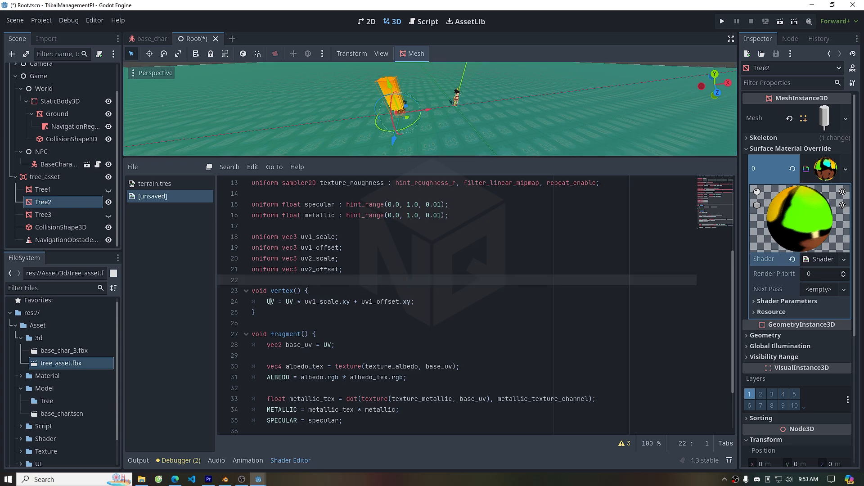
pyautogui.moveTo(263, 313); pyautogui.dragTo(247, 297)
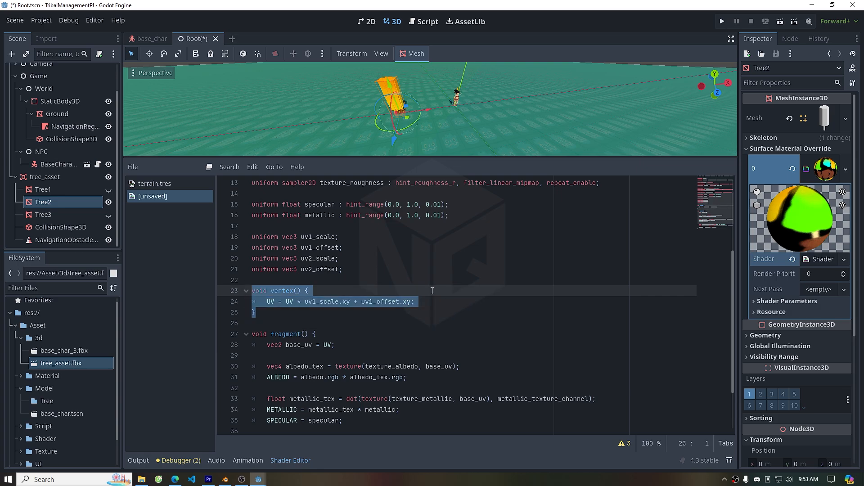
pyautogui.write('group_uniforms wind; uniform sampler2D noise_tex; uniform float wind_speed = 0.1; uniform float wind_strength = 0.01;   void vertex() { \tUV=UV*uv1_scale.xy+uv1_offset.xy; \t \tvec3 GLOBAL_VERTEX = (MODEL_MATRIX * vec4(VERTEX, 1.0)).xyz; \tfloat offset = TIME * wind_speed; \tfloat noise = texture(noise_tex, vec2(GLOBAL_VERTEX.x - offset)).r; \tnoise -= 0.5; \tnoise *= wind_strength; \tVERTEX.xy += noise * length(VERTEX.y) * length(VERTEX.xz); }')
pyautogui.scroll(-2, 436, 287)
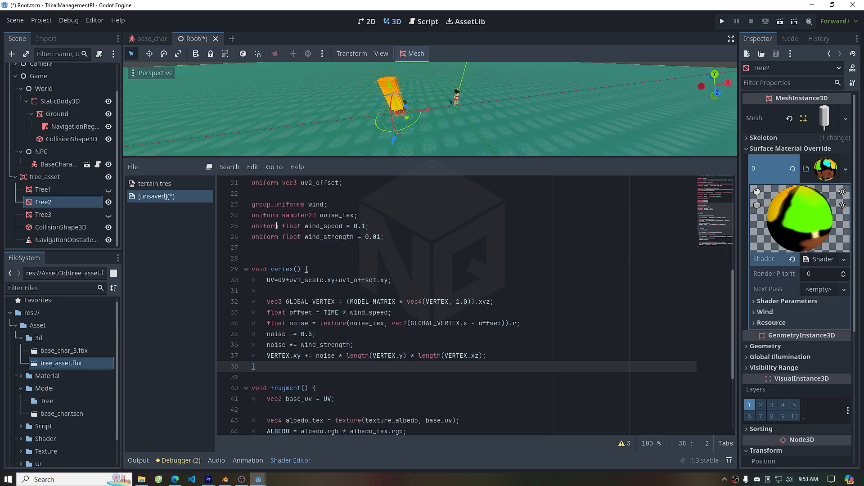
pyautogui.moveTo(253, 206); pyautogui.dragTo(274, 366)
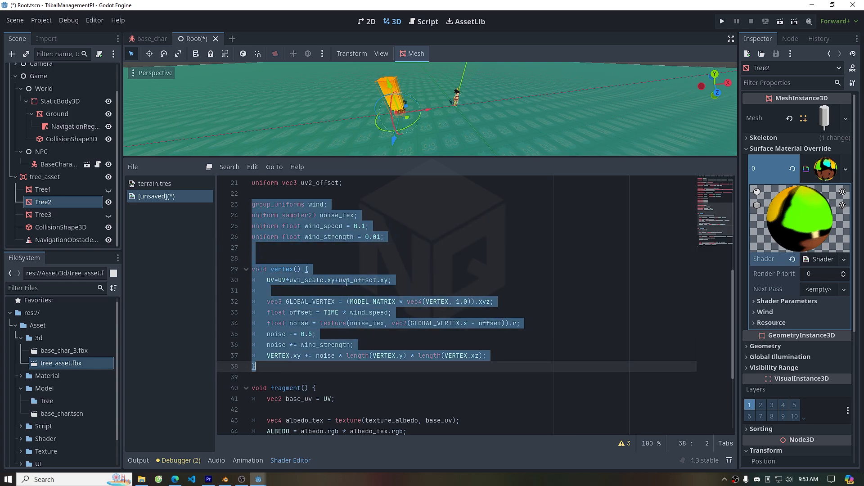
pyautogui.click(431, 263)
pyautogui.hotkey('ctrl', 's')
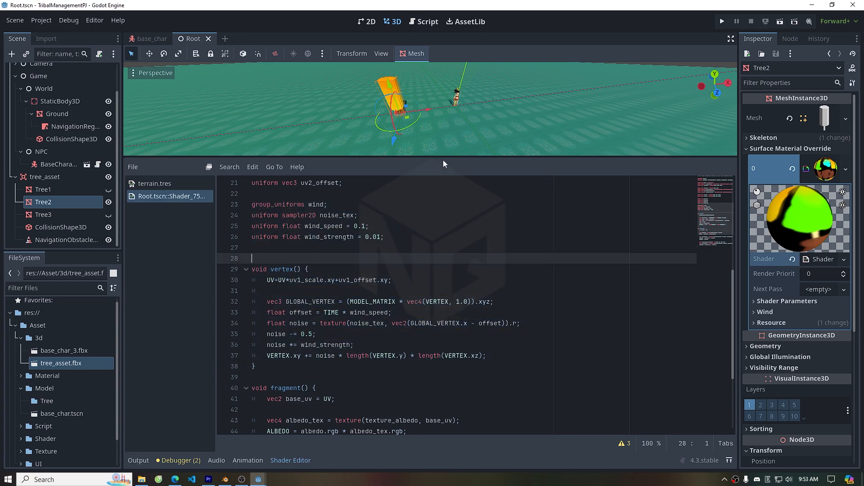
# Expand Tree2's Wind shader parameters and assign a new NoiseTexture2D to Noise Tex
pyautogui.moveTo(438, 157); pyautogui.dragTo(439, 234)
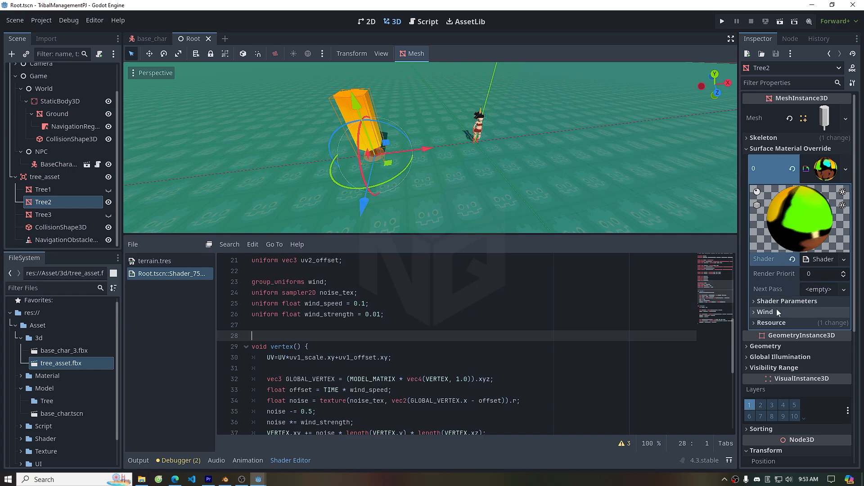
pyautogui.scroll(-2, 777, 305)
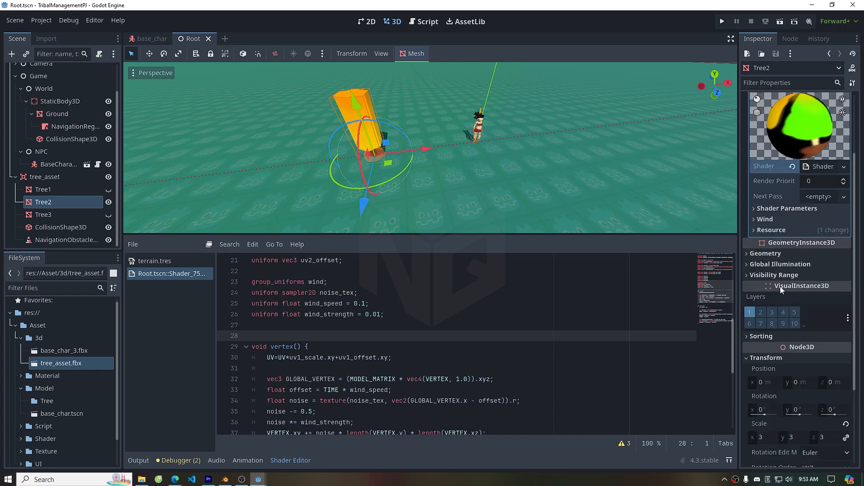
pyautogui.click(760, 220)
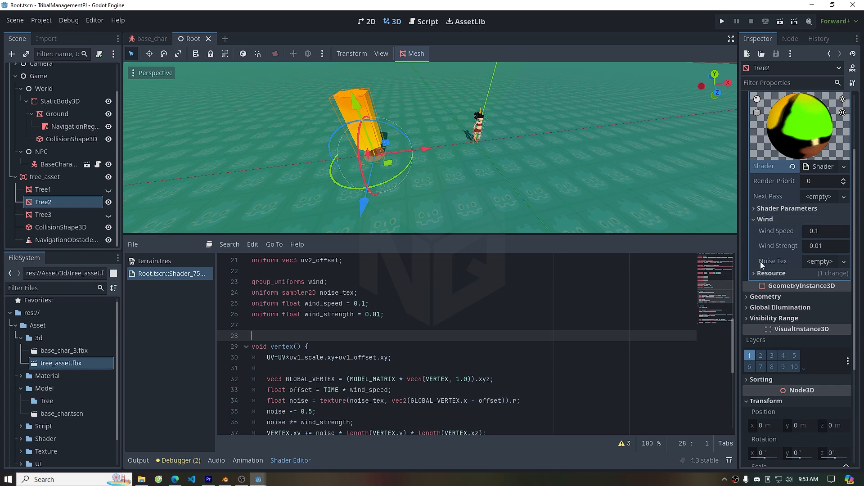
pyautogui.click(825, 262)
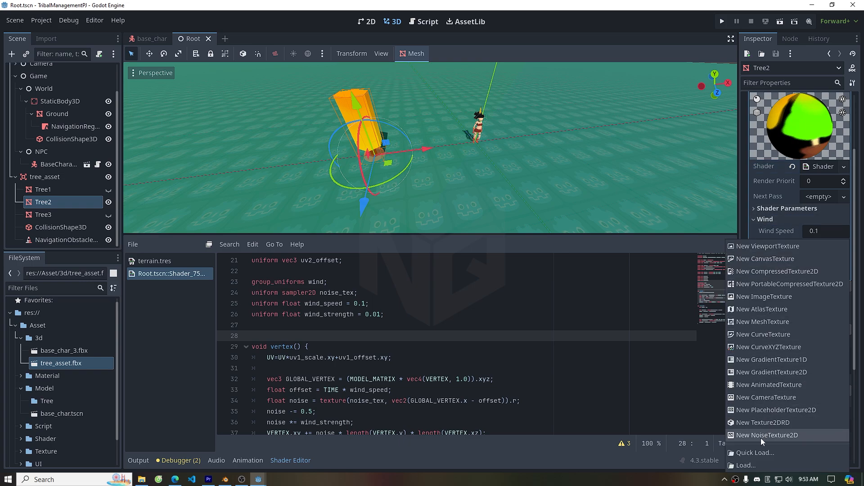
pyautogui.click(780, 435)
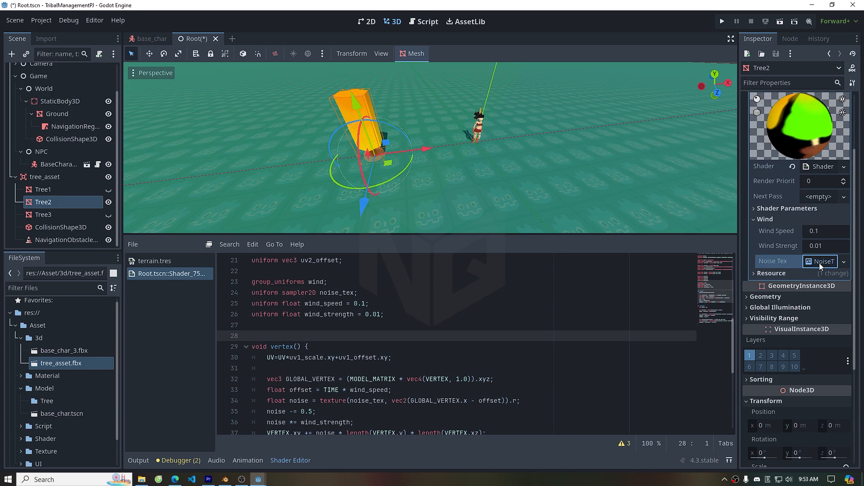
# Expand the noise texture and give it a new FastNoiseLite noise resource
pyautogui.click(819, 262)
pyautogui.scroll(-3, 818, 257)
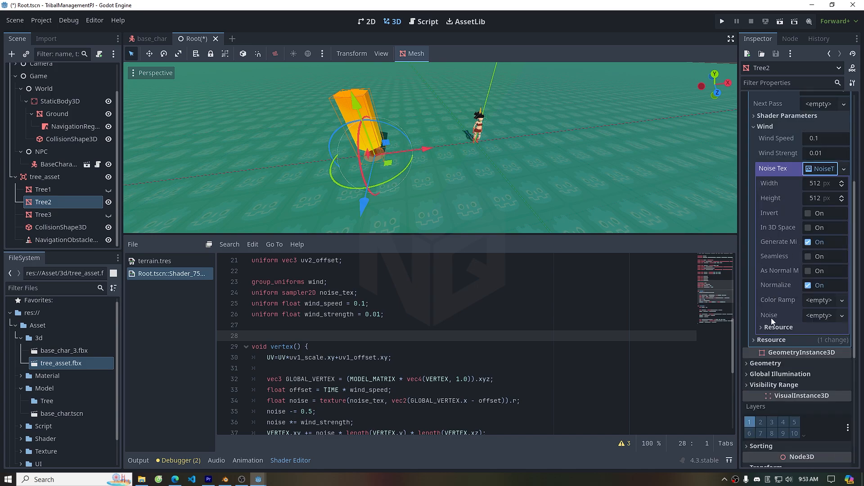
pyautogui.click(825, 317)
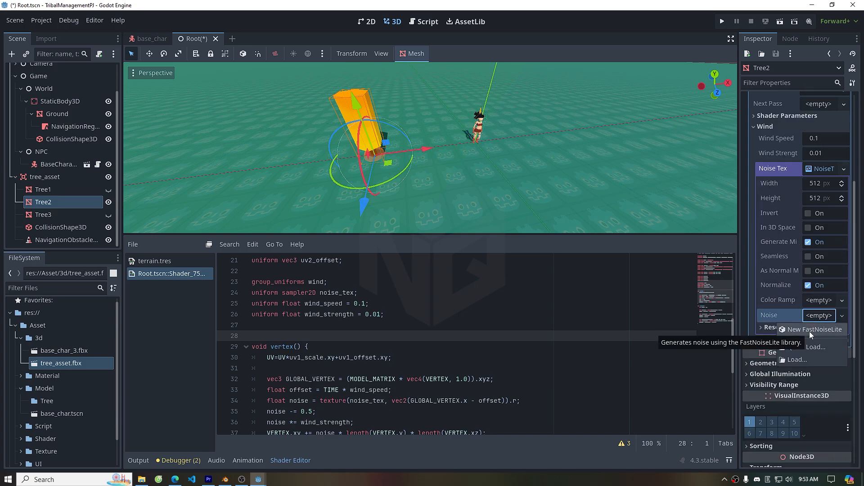
pyautogui.click(809, 332)
pyautogui.click(822, 315)
# Set the FastNoiseLite frequency to 0.005 and its fractal octaves to 2
pyautogui.scroll(-6, 798, 257)
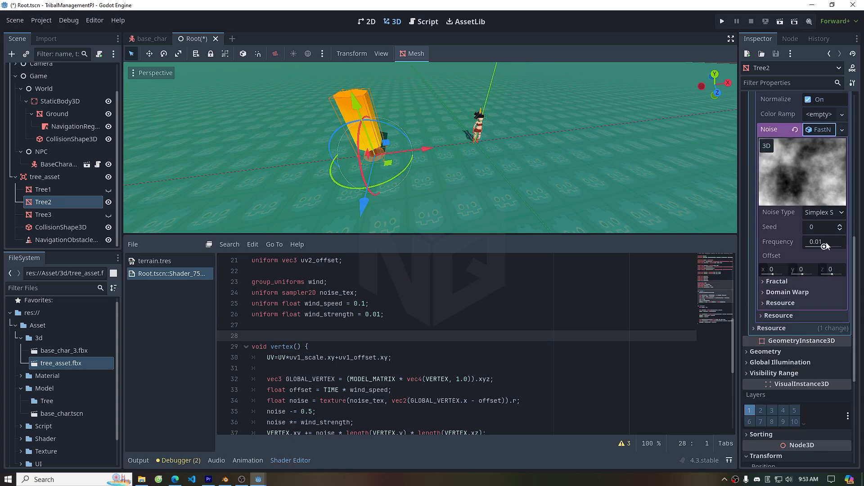
pyautogui.click(828, 243)
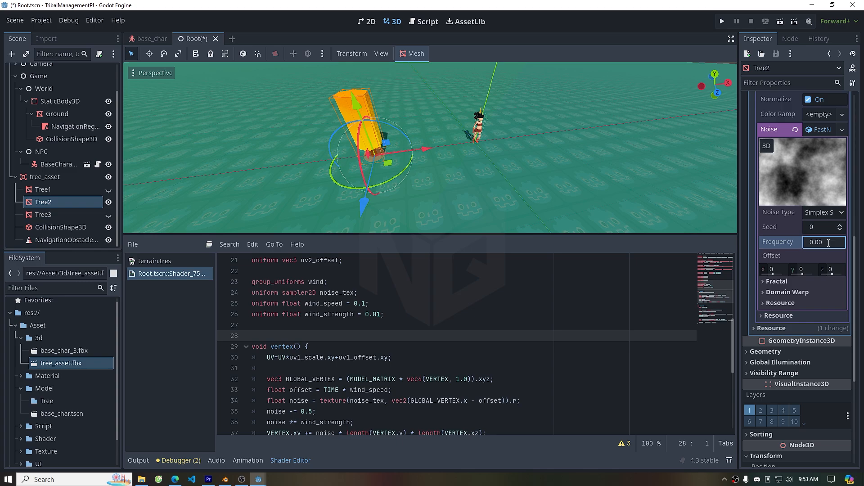
pyautogui.click(776, 282)
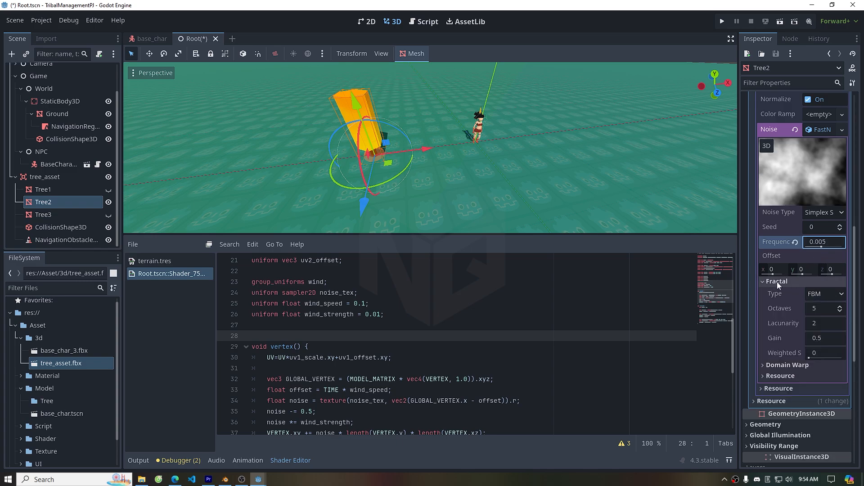
pyautogui.click(825, 309)
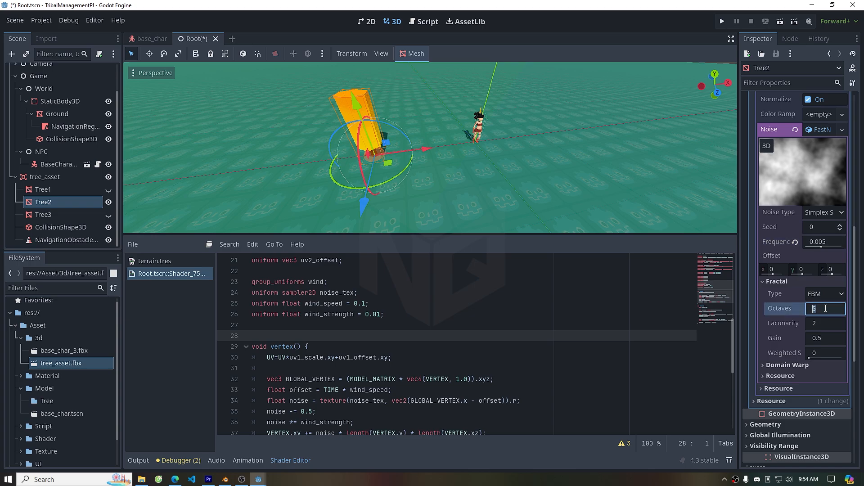
pyautogui.write('2')
pyautogui.press('Return')
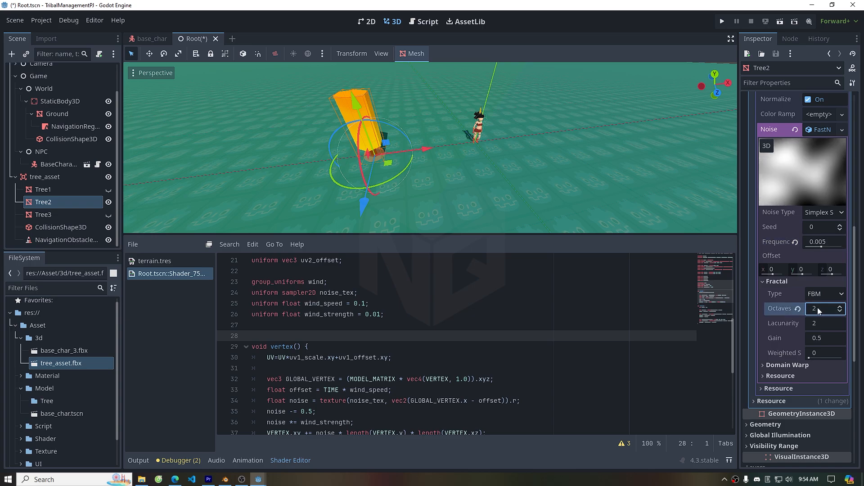
# Enable Seamless on the noise texture and set its Seamless Blend Skirt to 1
pyautogui.scroll(5, 795, 322)
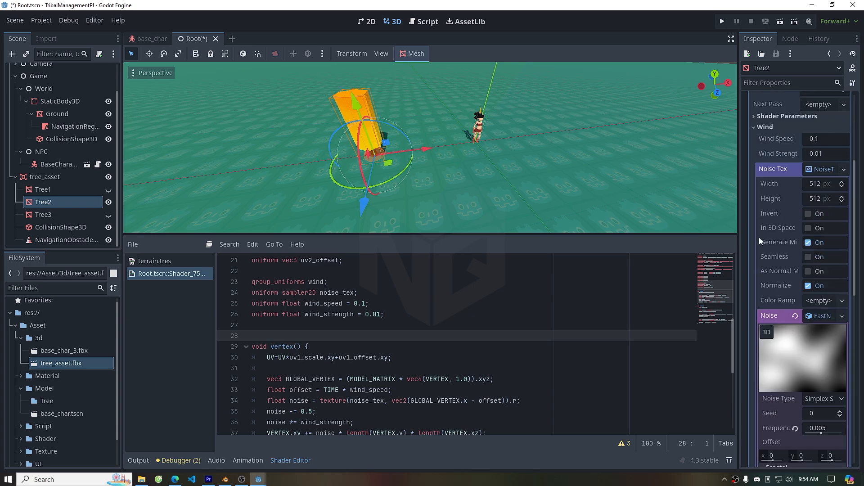
pyautogui.click(808, 257)
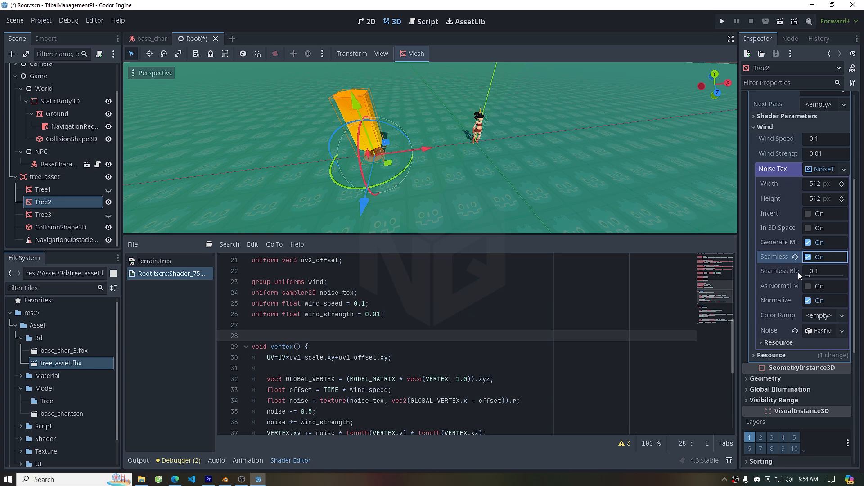
pyautogui.moveTo(738, 273); pyautogui.dragTo(686, 274)
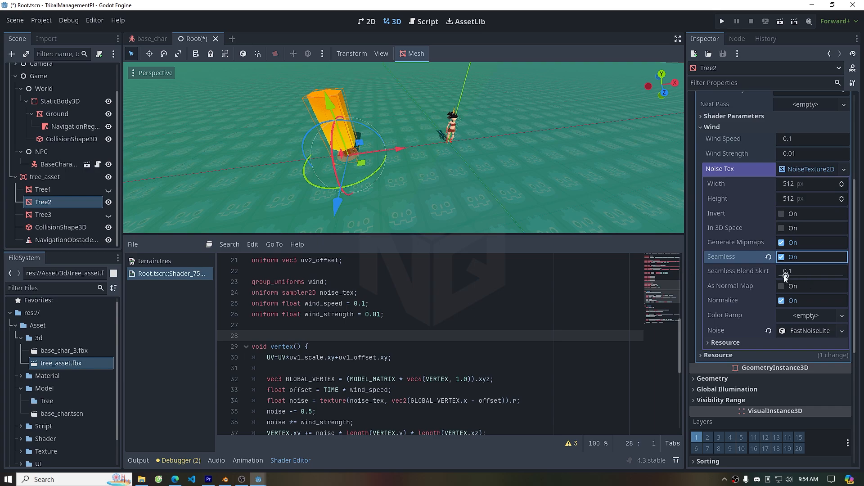
pyautogui.moveTo(785, 275); pyautogui.dragTo(854, 279)
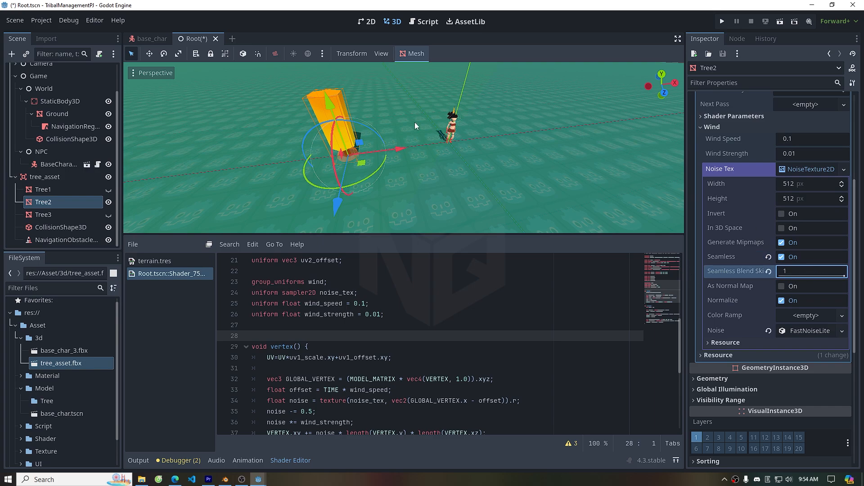
# Set the wind strength to 0.1
pyautogui.scroll(4, 326, 100)
pyautogui.keyDown('shift'); pyautogui.moveTo(426, 139); pyautogui.dragTo(519, 181, button='middle'); pyautogui.keyUp('shift')
pyautogui.scroll(3, 763, 252)
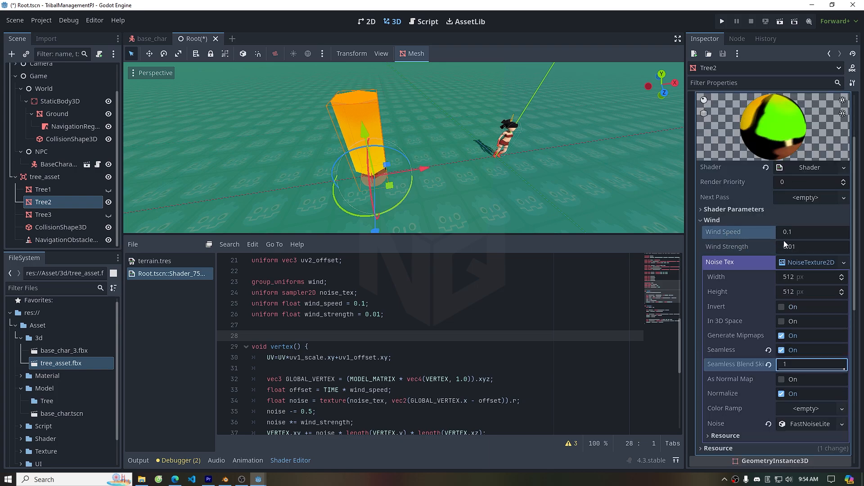
pyautogui.moveTo(795, 247)
pyautogui.mouseDown()
pyautogui.moveTo(842, 247)
pyautogui.moveTo(801, 247)
pyautogui.mouseUp()
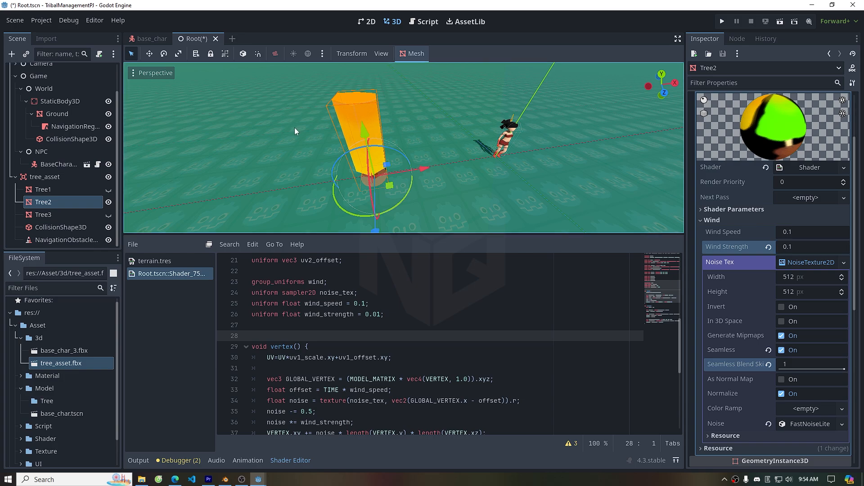
# Reselect Tree2 and set its wind strength to 0.2
pyautogui.click(284, 134)
pyautogui.scroll(2, 296, 125)
pyautogui.scroll(2, 296, 126)
pyautogui.scroll(-4, 333, 123)
pyautogui.moveTo(428, 144); pyautogui.dragTo(442, 229, button='middle')
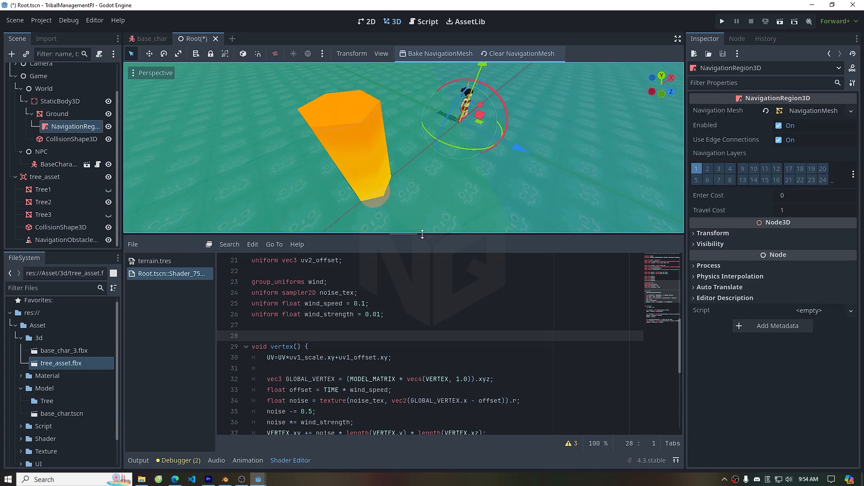
pyautogui.moveTo(422, 234); pyautogui.dragTo(422, 313)
pyautogui.moveTo(429, 253); pyautogui.dragTo(358, 239, button='middle')
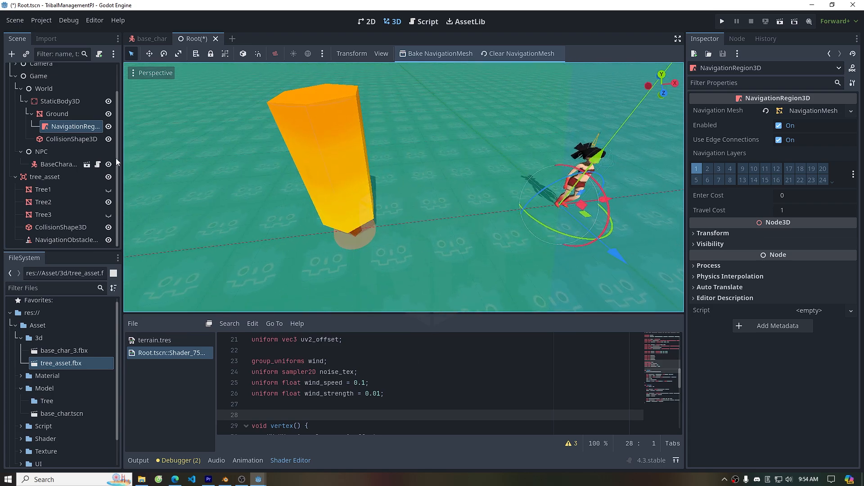
pyautogui.click(57, 200)
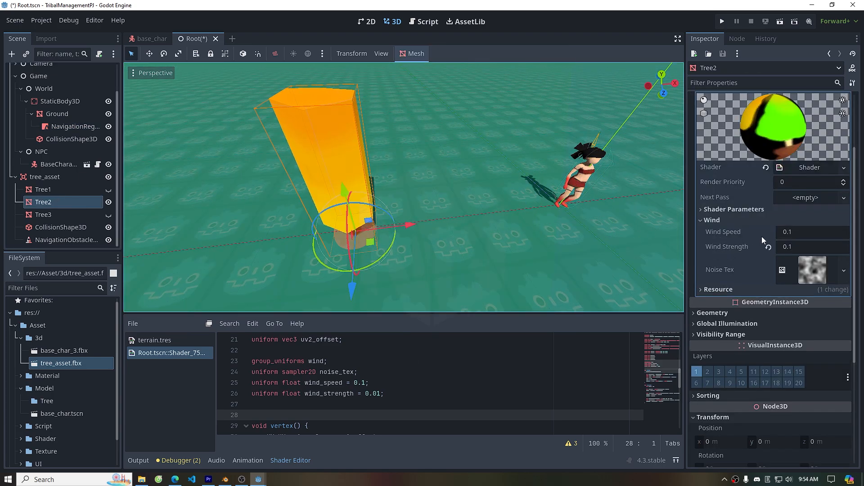
pyautogui.click(800, 247)
pyautogui.write('0.2')
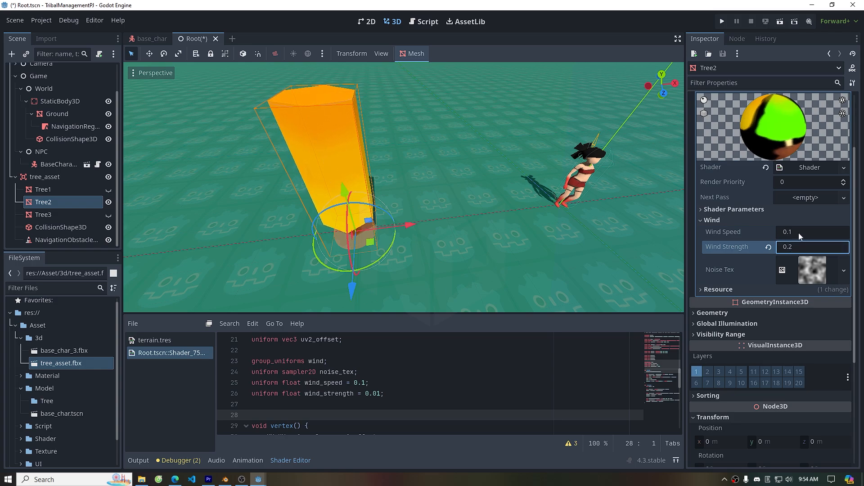
pyautogui.click(800, 231)
pyautogui.write('0.42')
pyautogui.moveTo(800, 232); pyautogui.dragTo(851, 232)
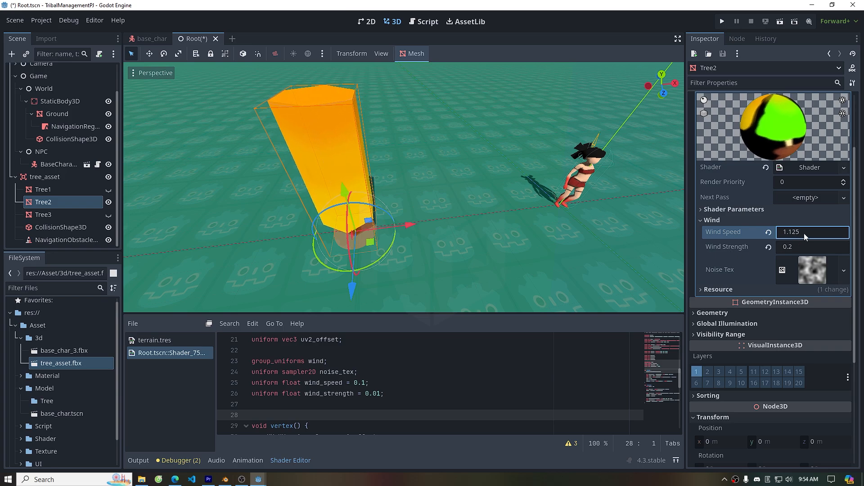
pyautogui.click(768, 233)
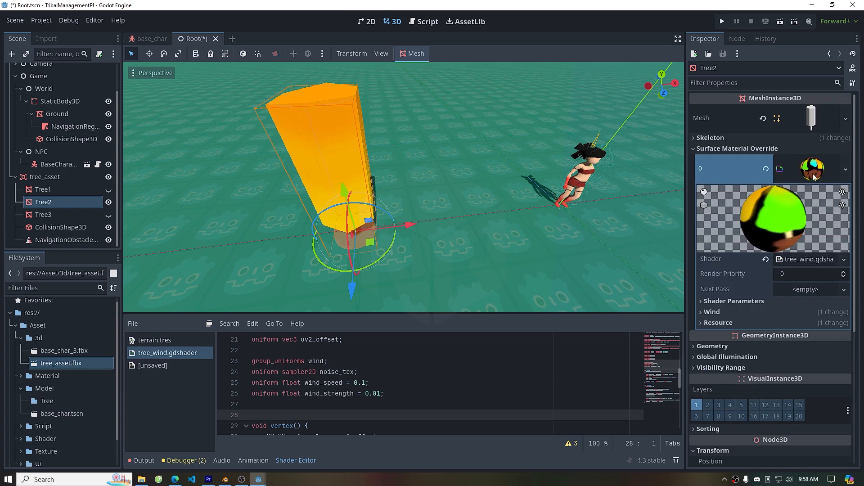
# Save Tree2's shader material as tree_wind_mat.tres in res://Asset/Material
pyautogui.click(846, 168)
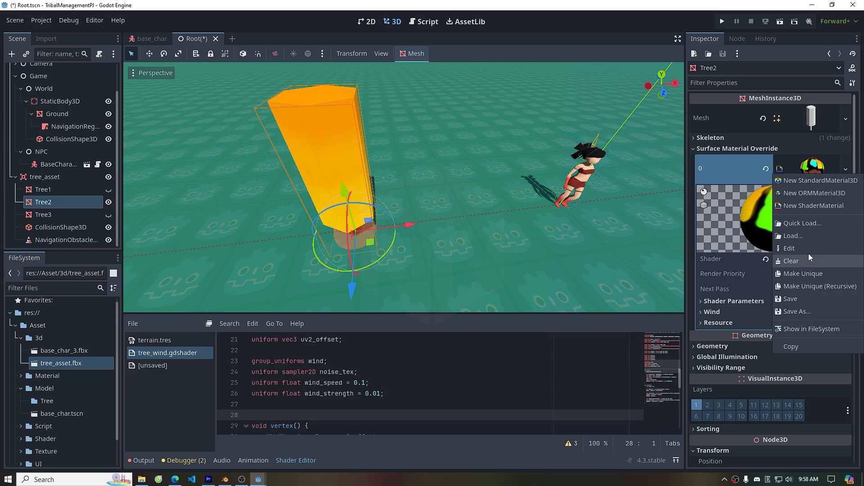
pyautogui.click(797, 312)
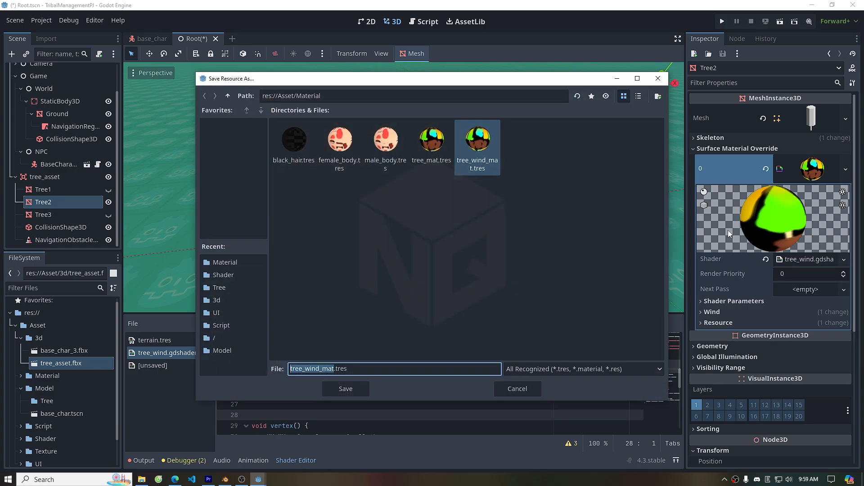
pyautogui.click(492, 217)
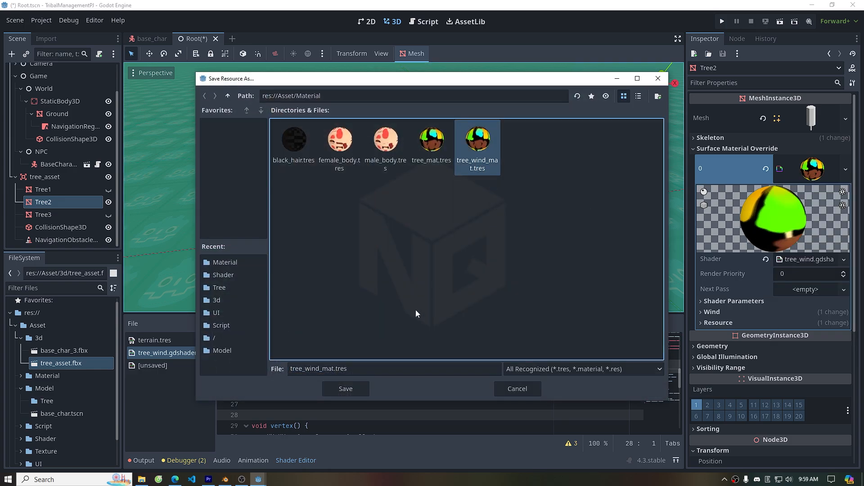
pyautogui.click(347, 388)
pyautogui.click(391, 255)
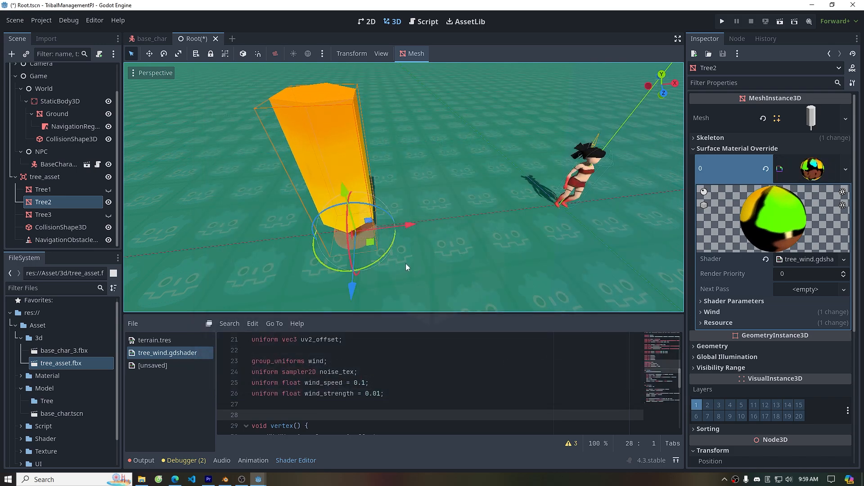
pyautogui.click(725, 312)
pyautogui.scroll(-2, 744, 315)
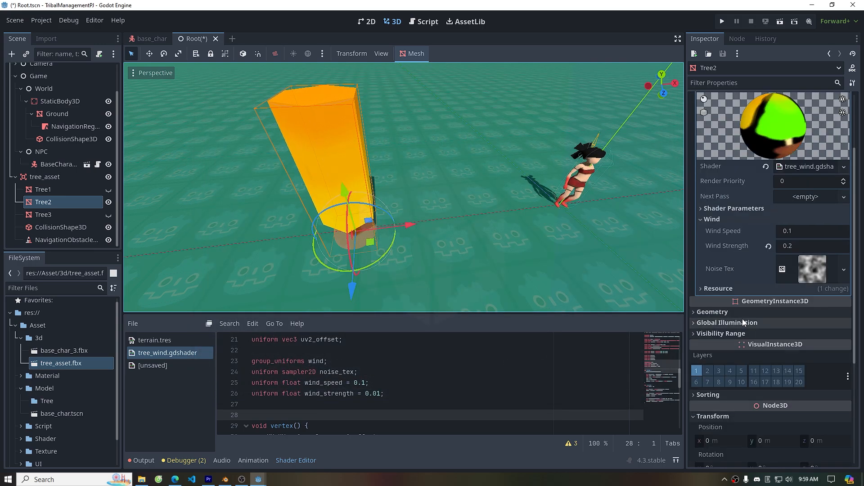
pyautogui.scroll(2, 735, 331)
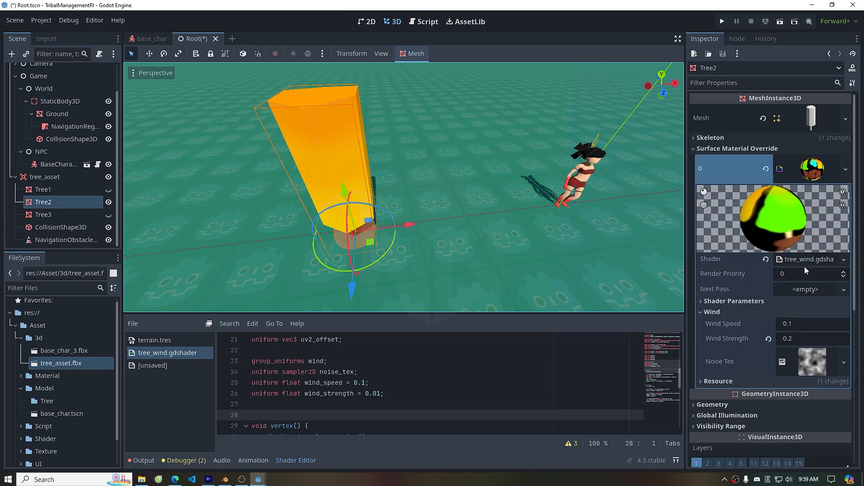
pyautogui.rightClick(808, 261)
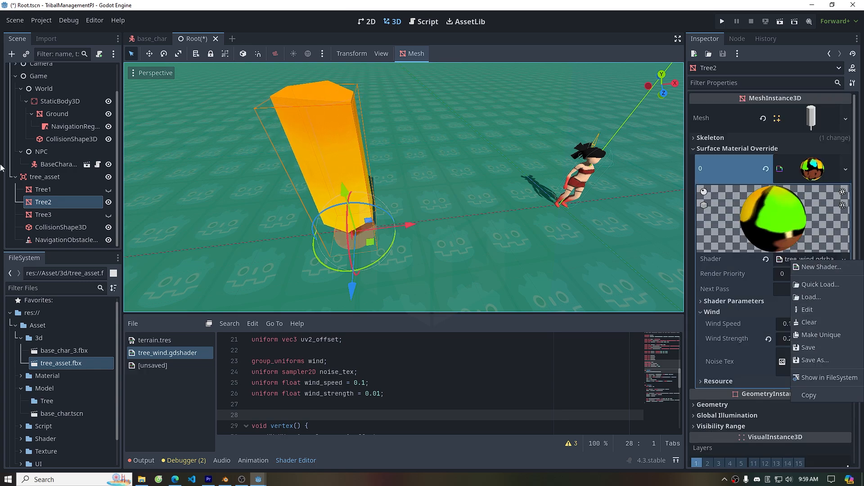
pyautogui.click(48, 212)
# Hide the other tree variants, show Tree3 in the viewport, and select it
pyautogui.click(99, 190)
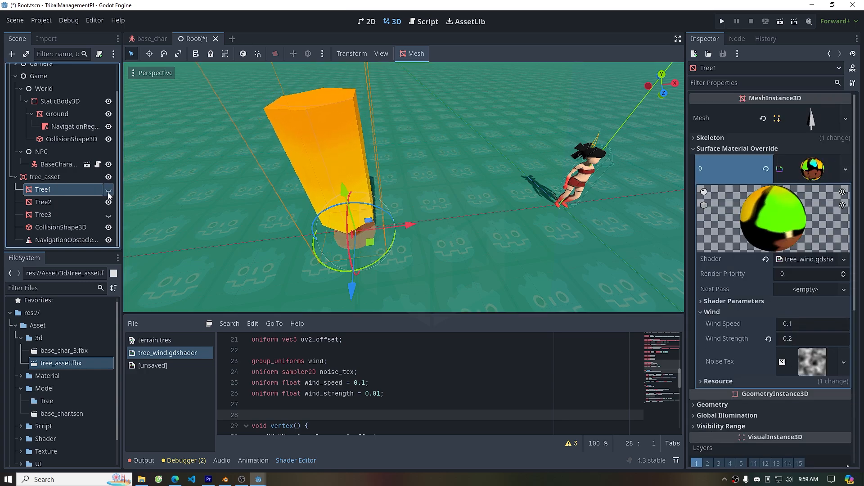
pyautogui.click(80, 215)
pyautogui.click(77, 191)
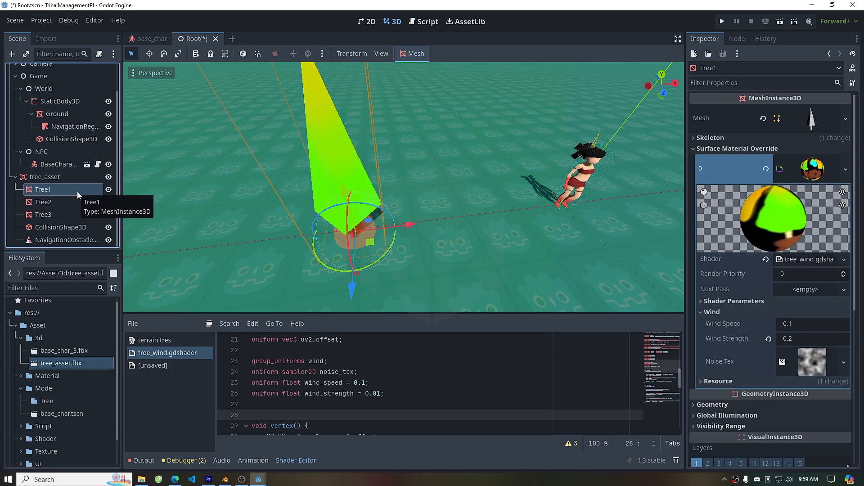
pyautogui.click(108, 194)
pyautogui.click(107, 215)
pyautogui.click(82, 215)
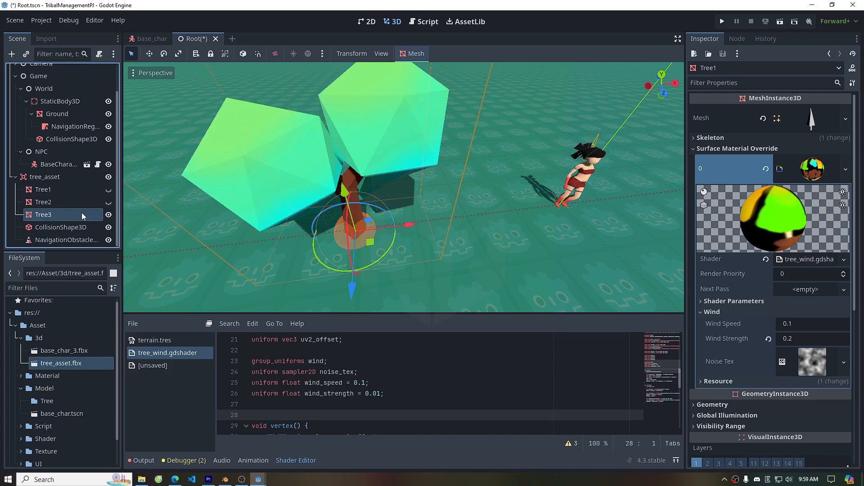
# Quick-load tree_wind_mat.tres as Tree3's surface material override
pyautogui.click(765, 170)
pyautogui.click(846, 162)
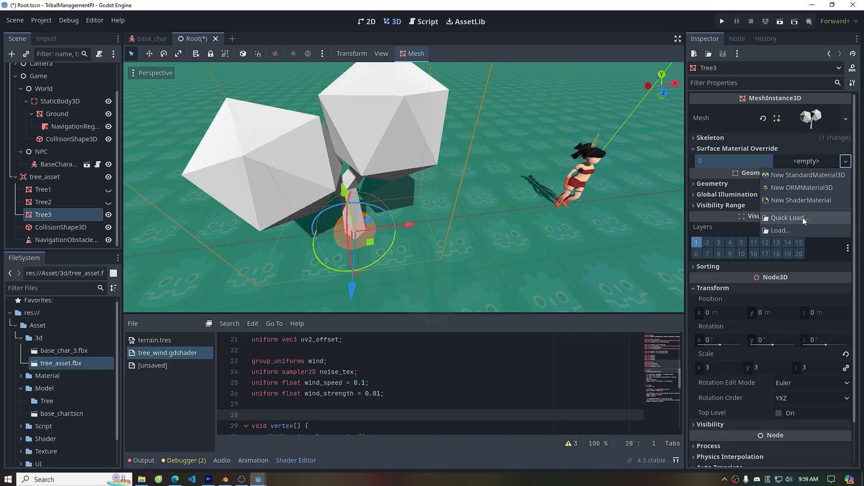
pyautogui.click(803, 217)
pyautogui.click(380, 237)
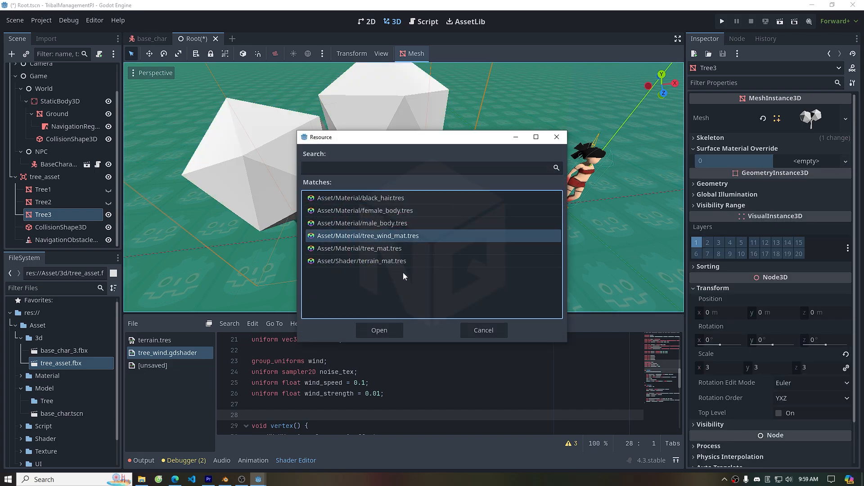
pyautogui.click(378, 331)
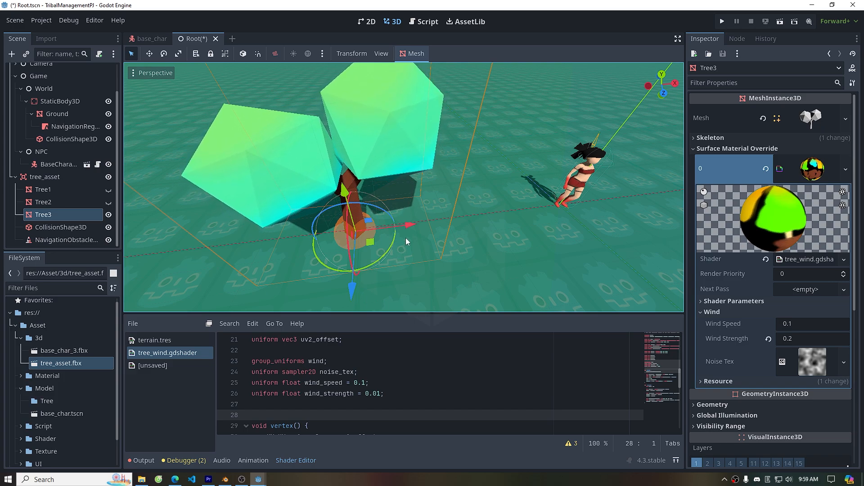
# Save the tree_asset branch as a scene named tree_asset.tscn in res://Asset/Model/Tree
pyautogui.scroll(-4, 419, 225)
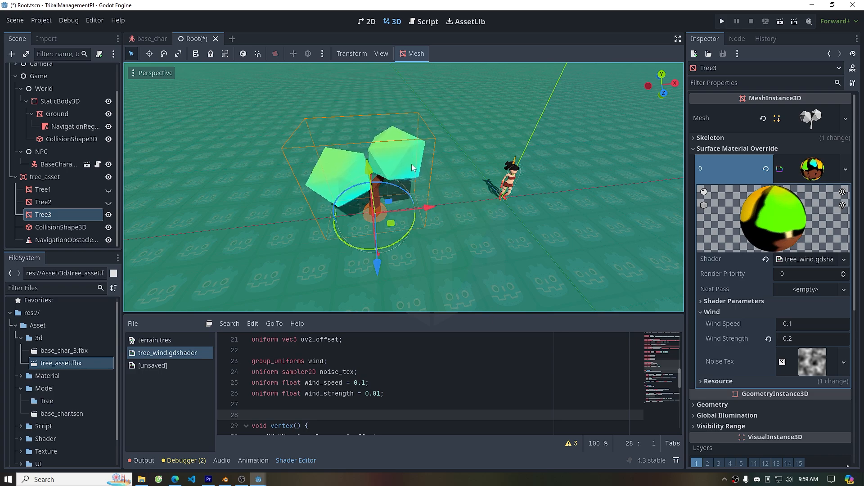
pyautogui.click(69, 178)
pyautogui.rightClick(69, 177)
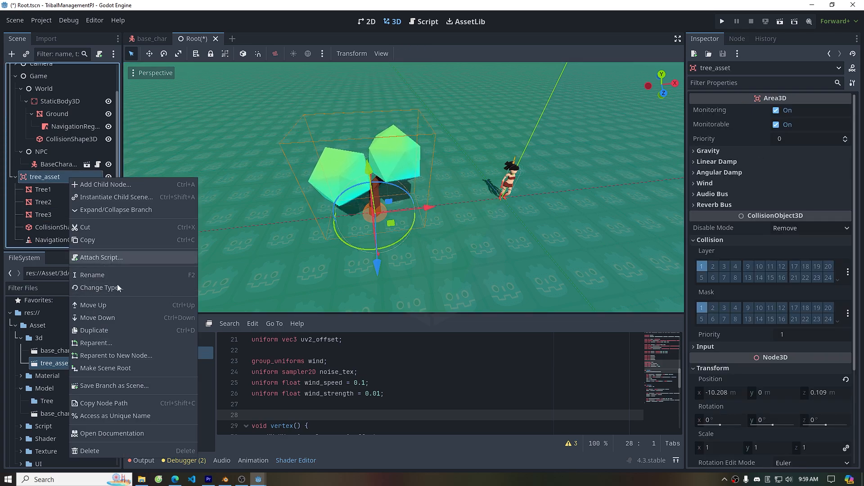
pyautogui.click(130, 385)
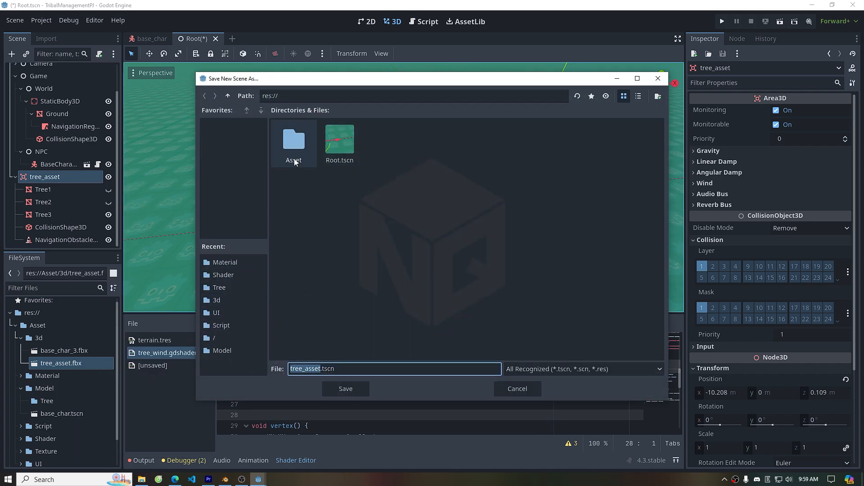
pyautogui.doubleClick(293, 142)
pyautogui.doubleClick(390, 147)
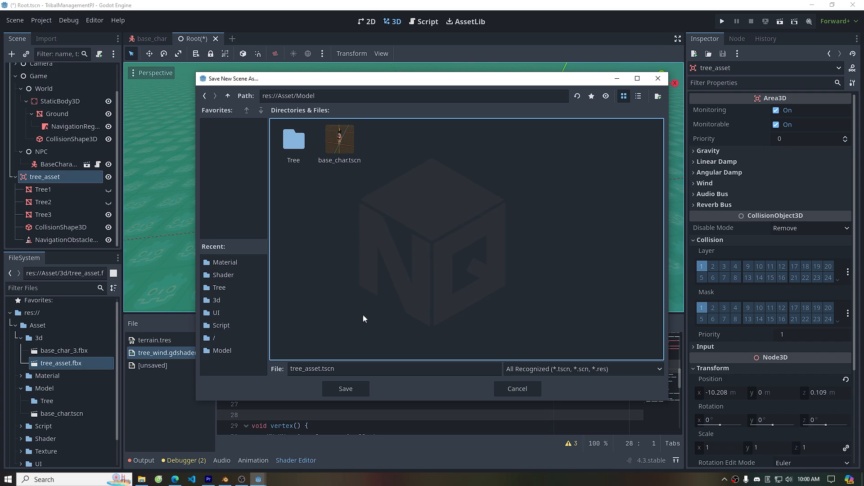
pyautogui.doubleClick(297, 149)
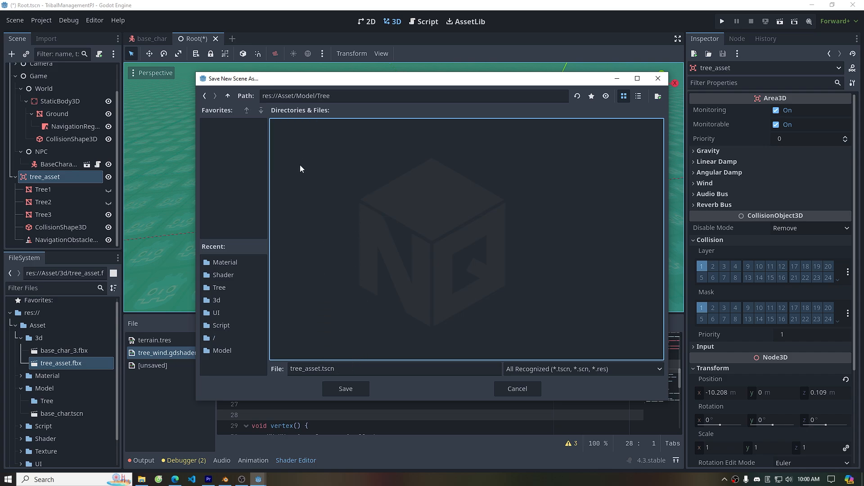
pyautogui.click(323, 374)
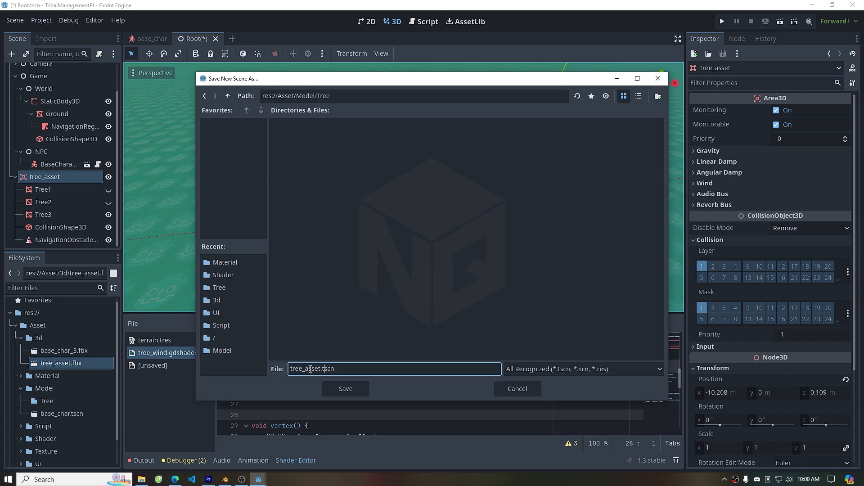
pyautogui.click(345, 389)
# Delete the tree_asset node from the scene tree
pyautogui.rightClick(58, 211)
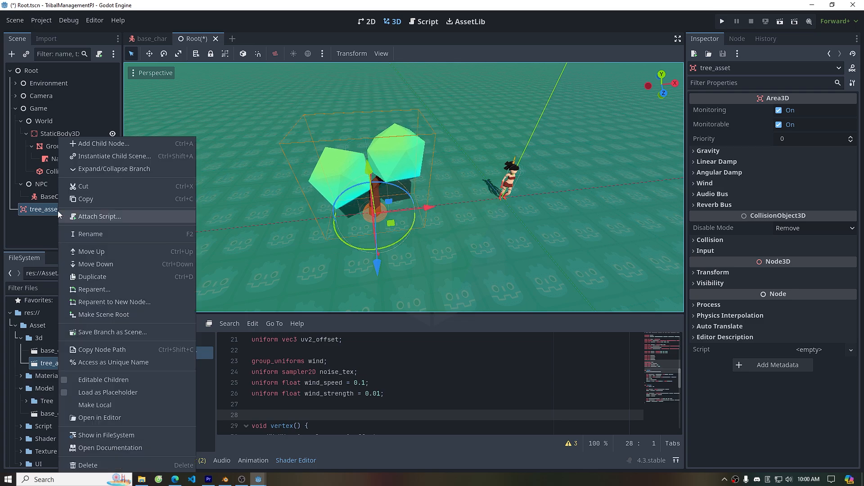
pyautogui.click(120, 464)
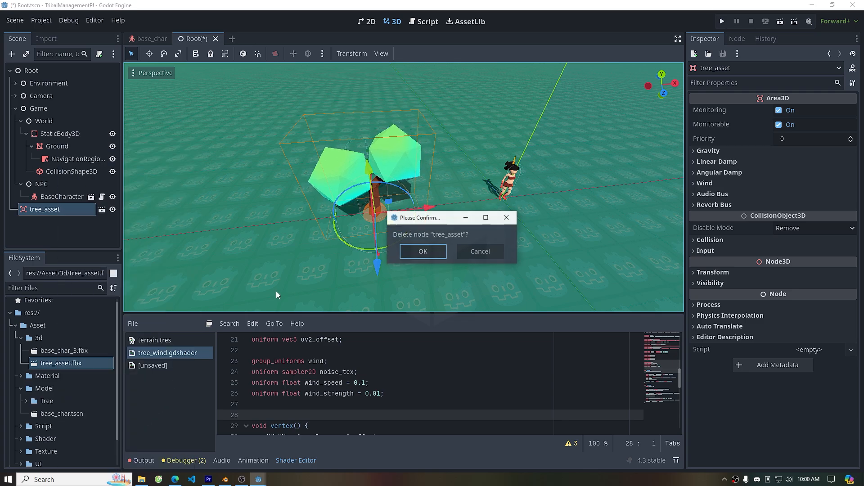
pyautogui.click(413, 254)
# Instantiate tree_asset.tscn from res://Asset/Model/Tree into the scene
pyautogui.scroll(-2, 419, 252)
pyautogui.keyDown('shift'); pyautogui.moveTo(560, 207); pyautogui.dragTo(423, 221, button='middle'); pyautogui.keyUp('shift')
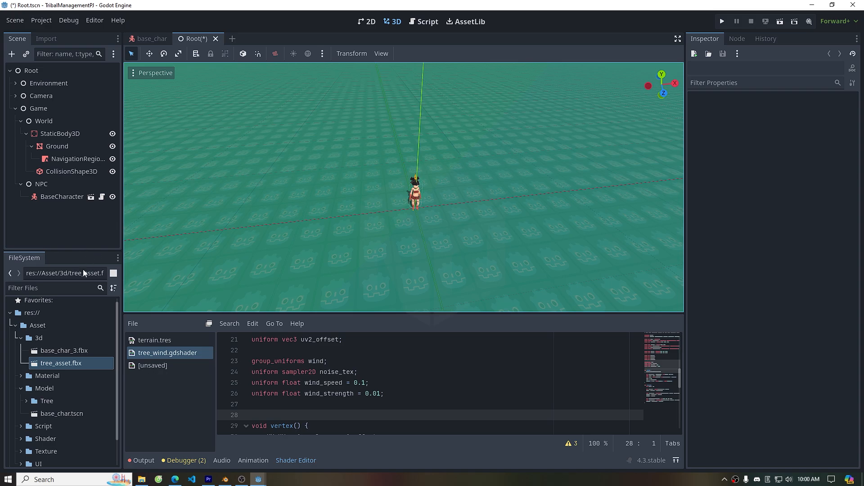
pyautogui.click(18, 338)
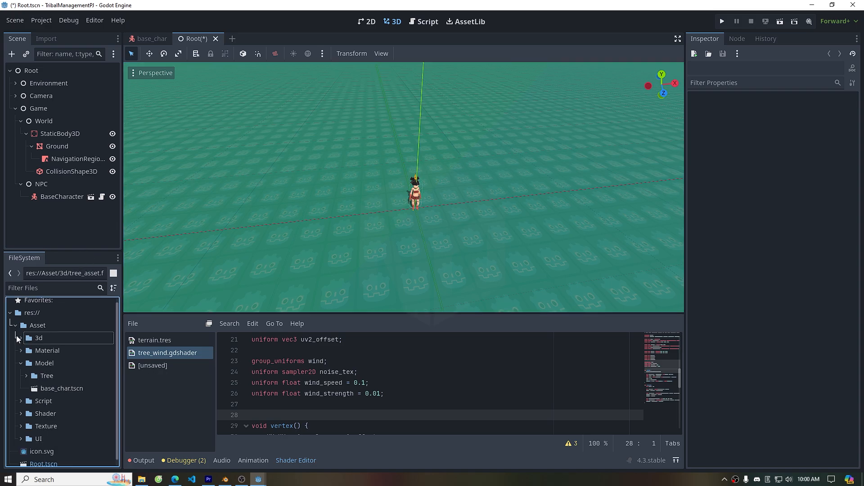
pyautogui.click(26, 376)
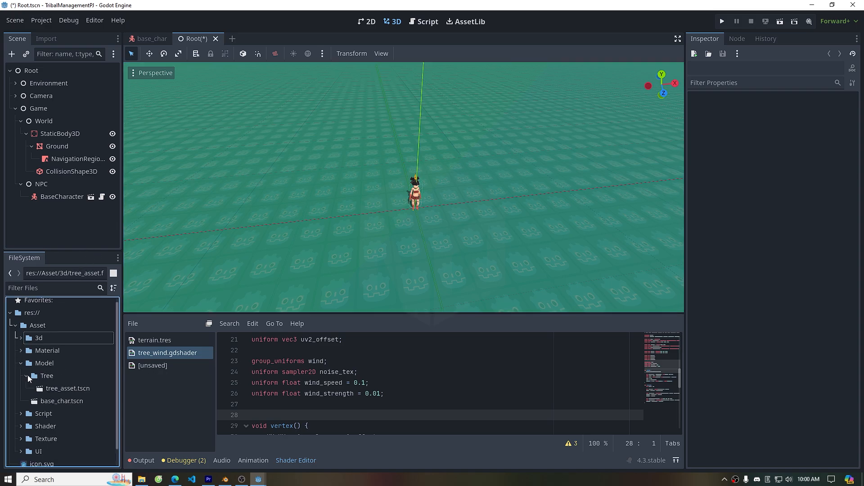
pyautogui.moveTo(58, 388); pyautogui.dragTo(393, 217)
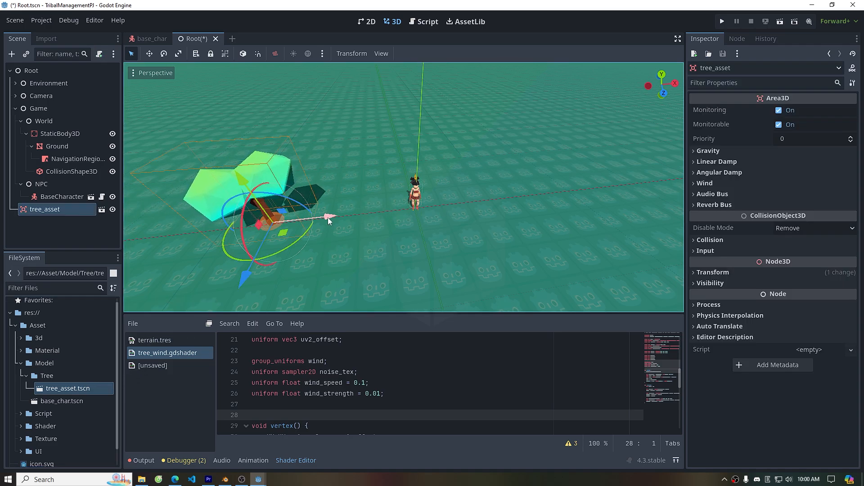
# Copy and paste the tree instance and move the copy to the right of the character
pyautogui.hotkey('ctrl', 'c')
pyautogui.hotkey('ctrl', 'v')
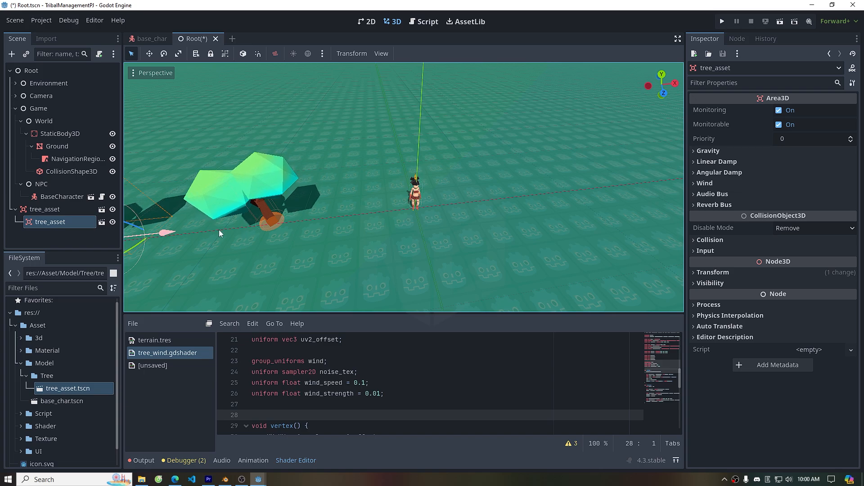
pyautogui.moveTo(194, 231); pyautogui.dragTo(625, 238)
# Select both tree instances, duplicate them twice, and move each pair of copies to new spots on the ground
pyautogui.scroll(-6, 586, 235)
pyautogui.moveTo(50, 222)
pyautogui.mouseDown()
pyautogui.moveTo(41, 205)
pyautogui.moveTo(43, 229)
pyautogui.mouseUp()
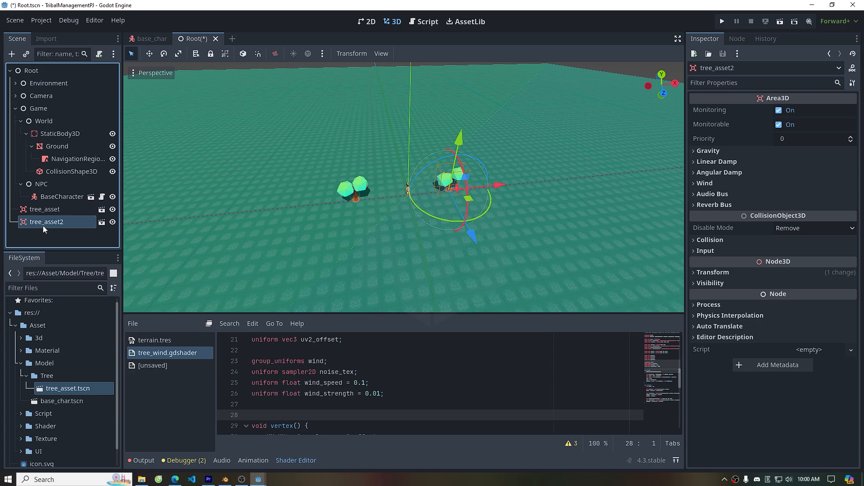
pyautogui.keyDown('ctrl'); pyautogui.click(43, 208); pyautogui.keyUp('ctrl')
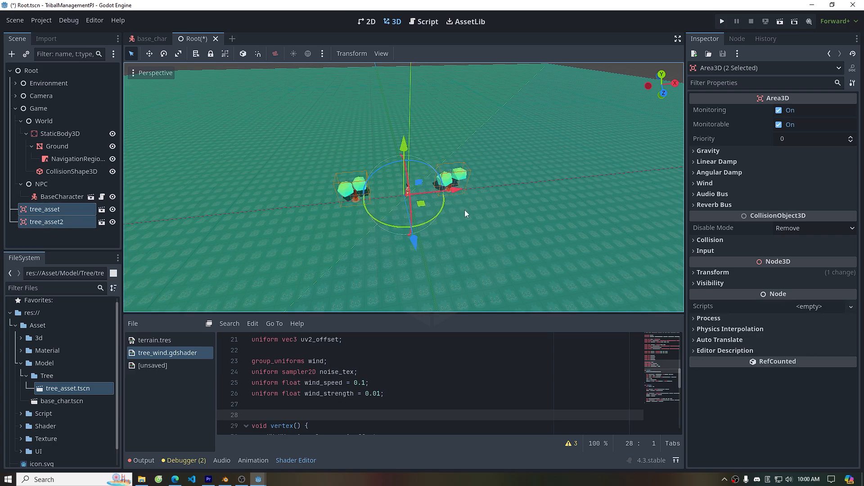
pyautogui.hotkey('ctrl', 'd')
pyautogui.moveTo(414, 243); pyautogui.dragTo(425, 296)
pyautogui.moveTo(458, 227); pyautogui.dragTo(497, 222)
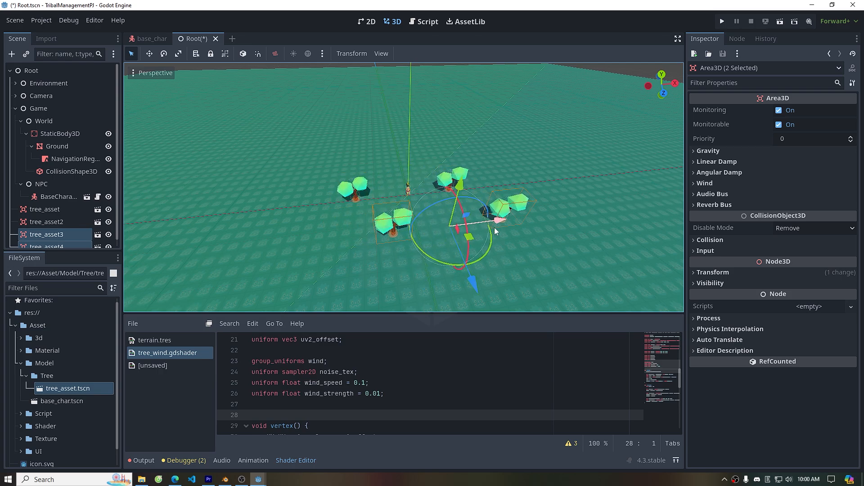
pyautogui.hotkey('ctrl', 'd')
pyautogui.moveTo(479, 287); pyautogui.dragTo(498, 146)
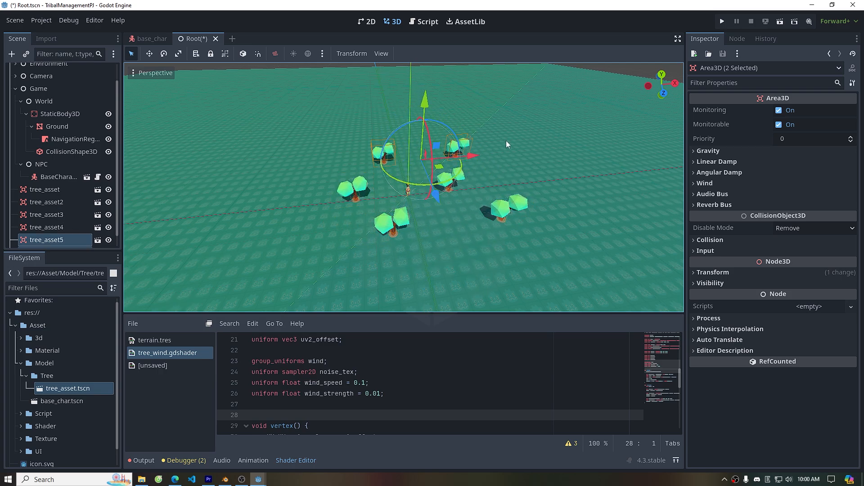
# Run the project and walk the character around the placed trees
pyautogui.click(724, 19)
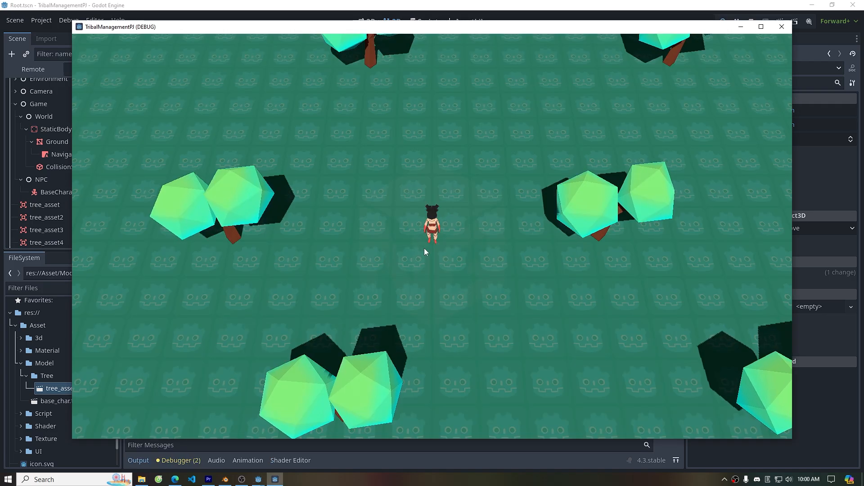
pyautogui.click(442, 253)
pyautogui.press('s')
pyautogui.click(460, 220)
pyautogui.press('d')
pyautogui.scroll(-3, 466, 198)
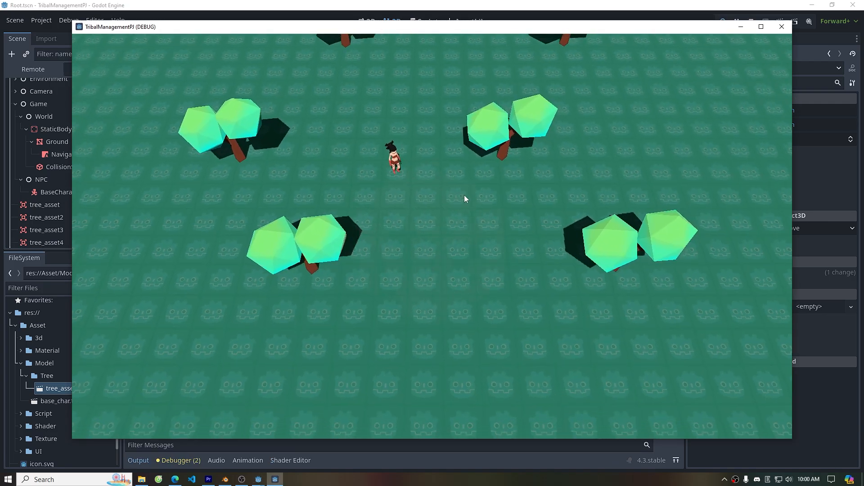
pyautogui.scroll(-3, 458, 199)
pyautogui.press('d')
pyautogui.press('w')
pyautogui.click(467, 220)
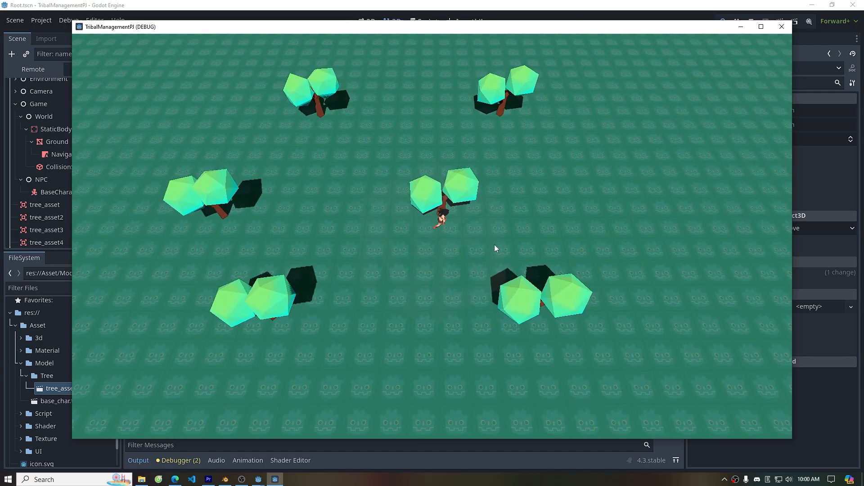
pyautogui.moveTo(495, 245); pyautogui.dragTo(420, 229, button='middle')
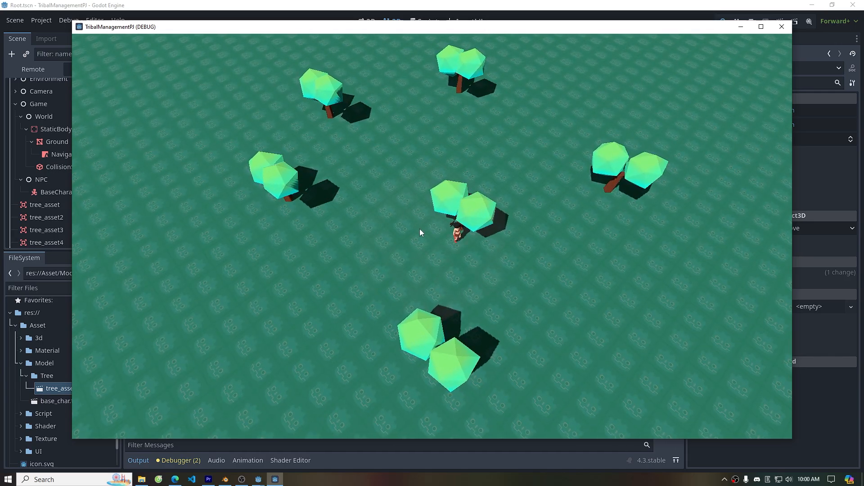
# Keep moving the character between the trees to test collision and navigation around them
pyautogui.press('s')
pyautogui.press('a')
pyautogui.click(407, 257)
pyautogui.moveTo(469, 258); pyautogui.dragTo(485, 188, button='middle')
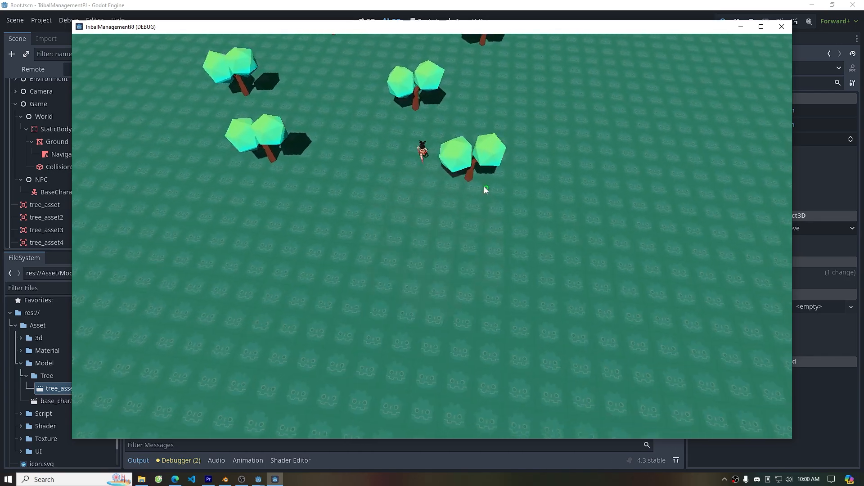
pyautogui.click(475, 185)
pyautogui.click(378, 131)
pyautogui.press('a')
pyautogui.press('w')
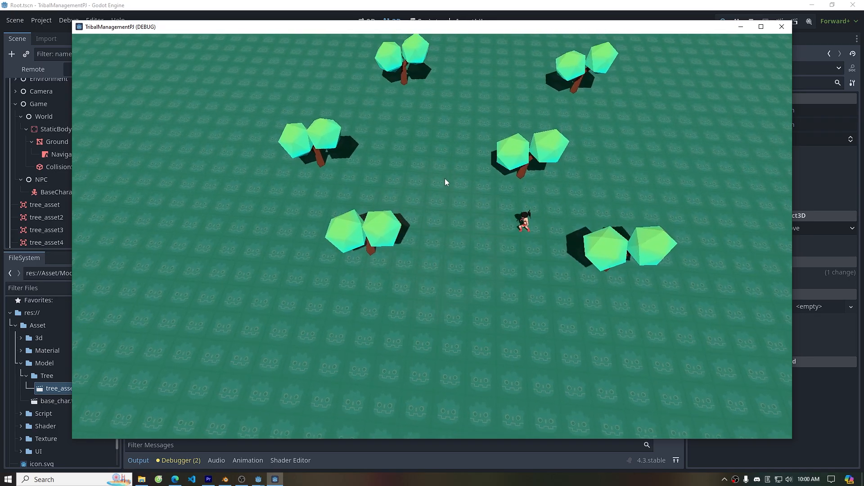
pyautogui.click(408, 172)
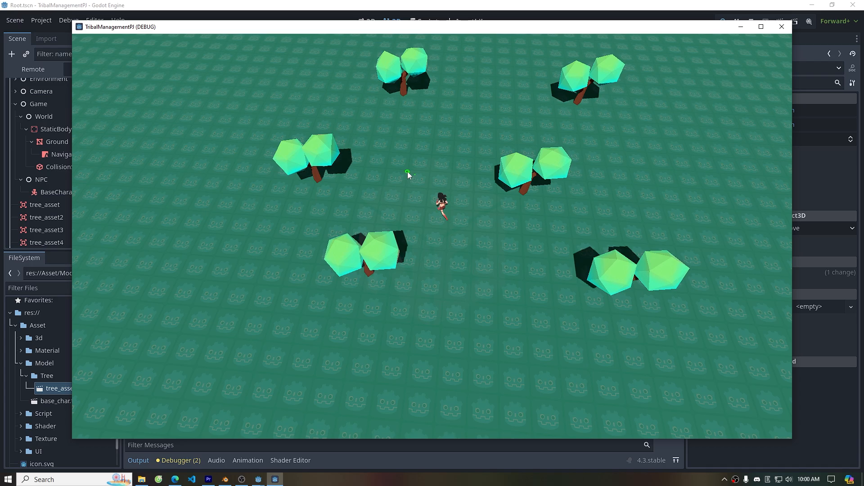
pyautogui.click(496, 123)
pyautogui.press('s')
pyautogui.press('d')
pyautogui.click(504, 194)
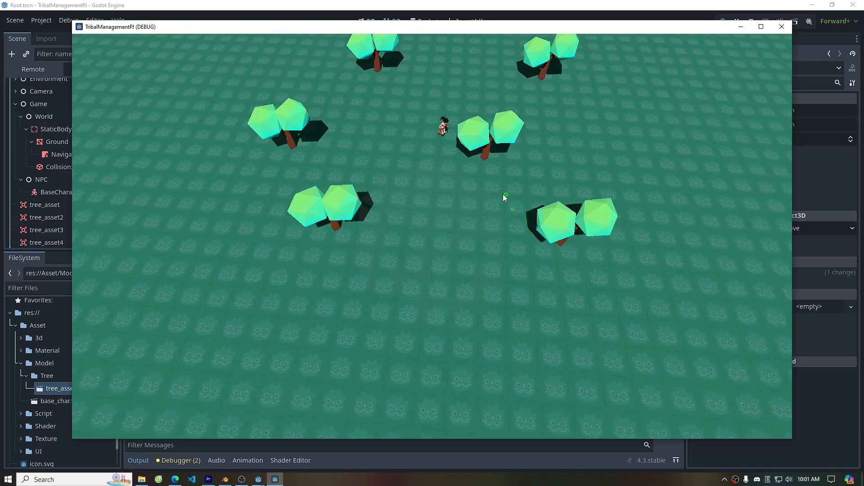
pyautogui.click(480, 206)
pyautogui.click(472, 227)
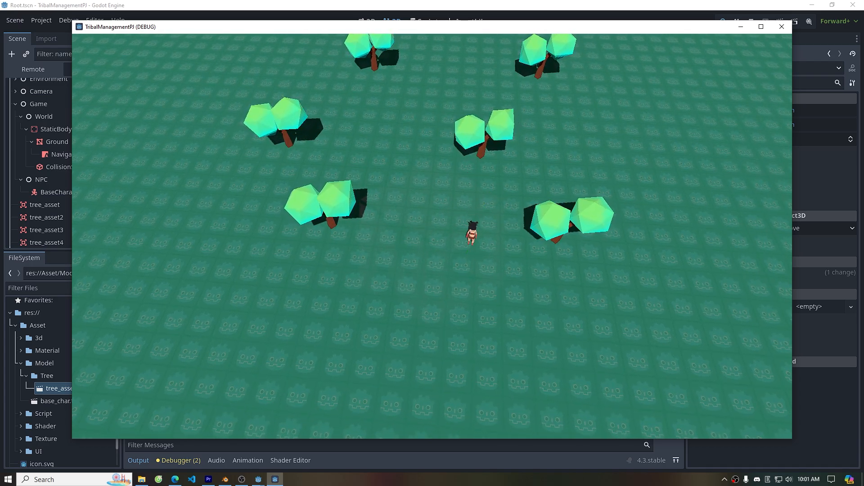